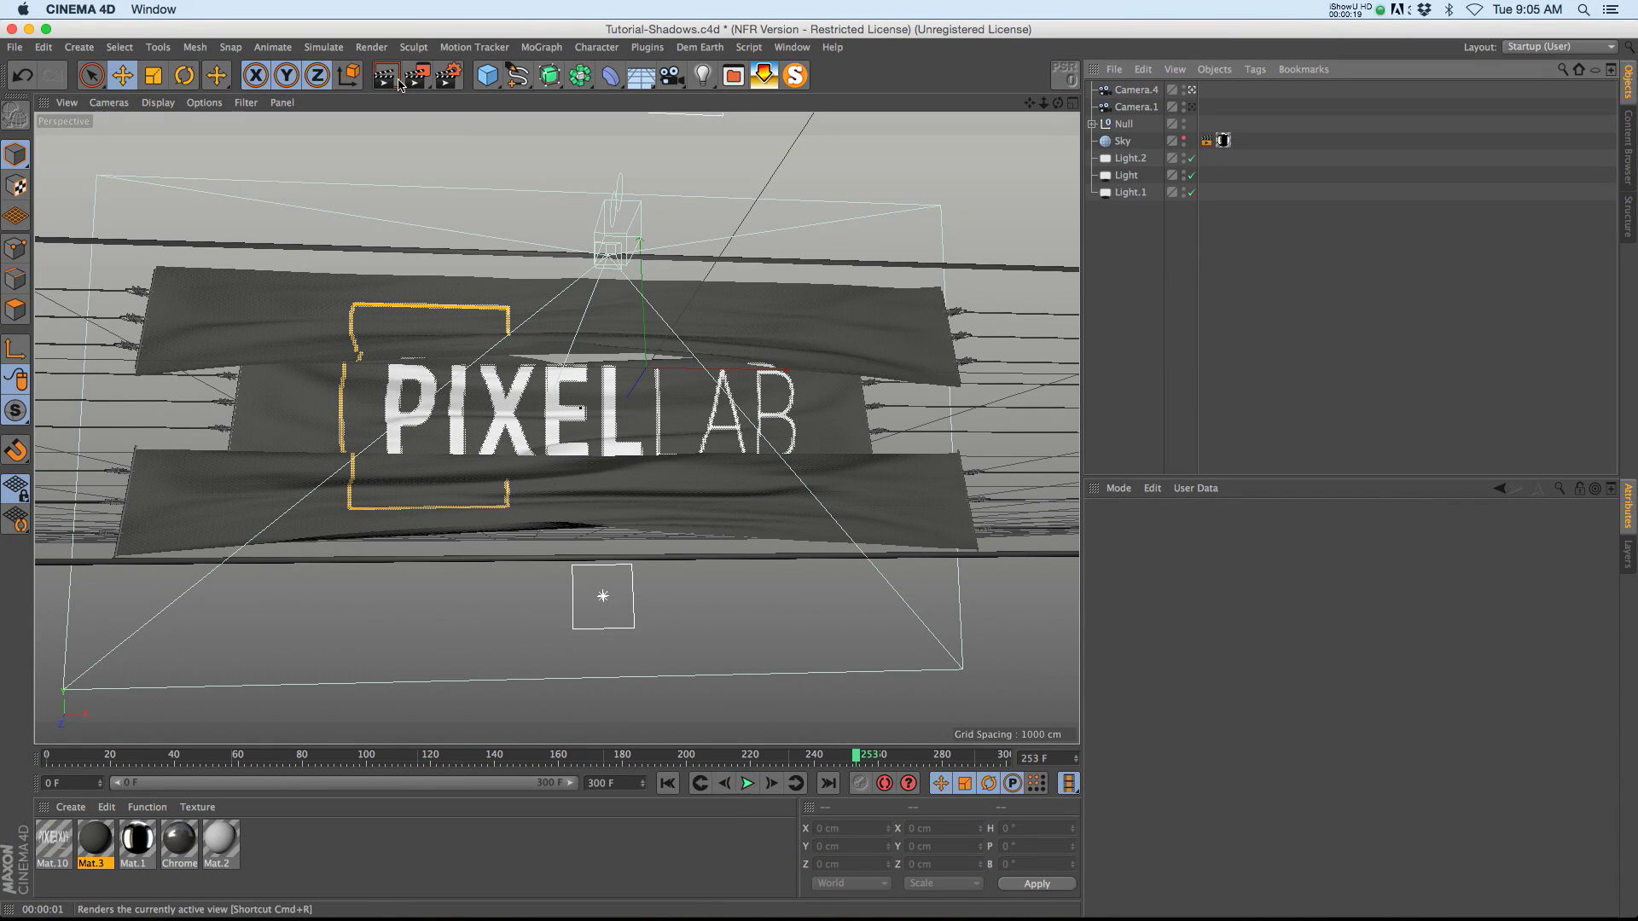
- Preview the banner scene in the viewport and render the current frame to the Picture Viewer
{"action": "left_click", "coordinate": [385, 75]}
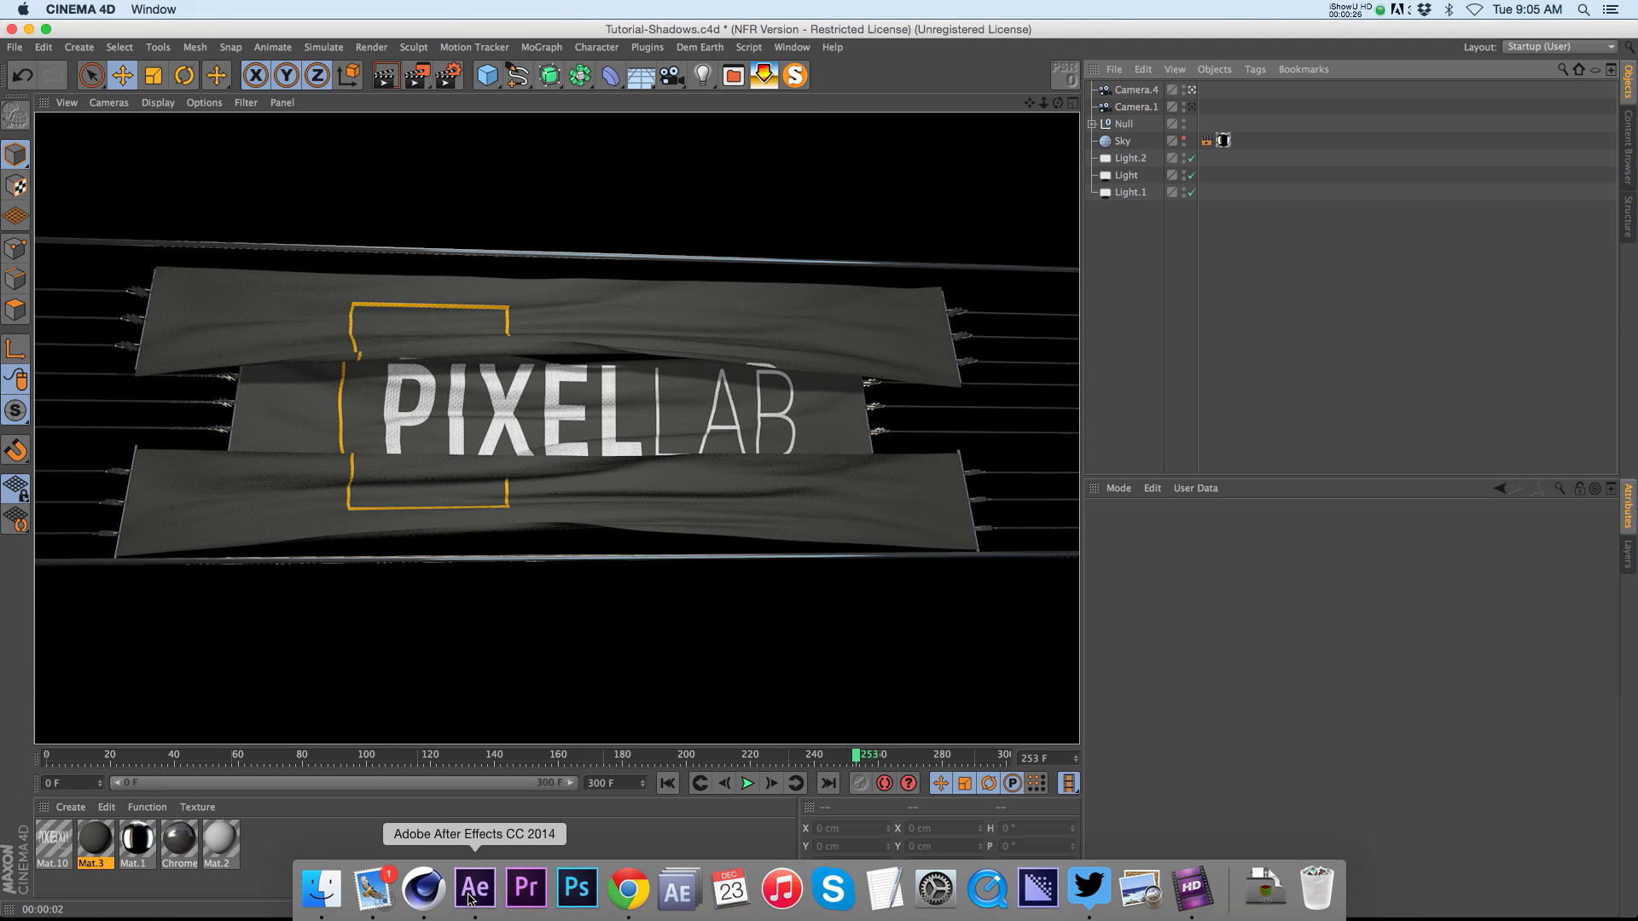
{"action": "left_click", "coordinate": [473, 891]}
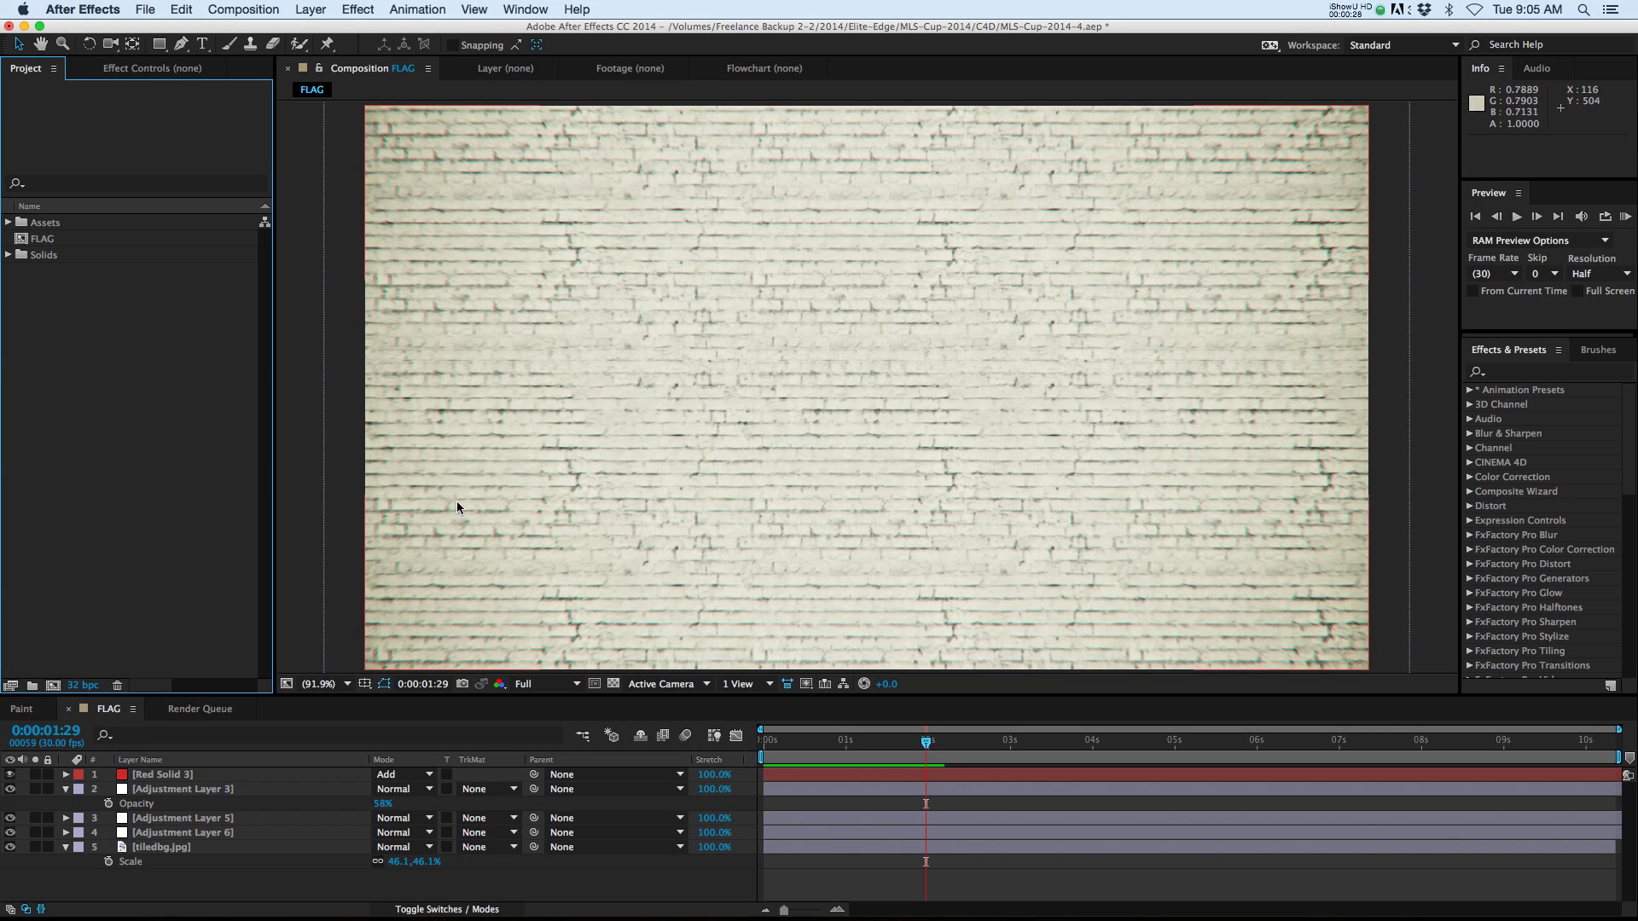
{"action": "mouse_move", "coordinate": [465, 913]}
{"action": "left_click", "coordinate": [432, 891]}
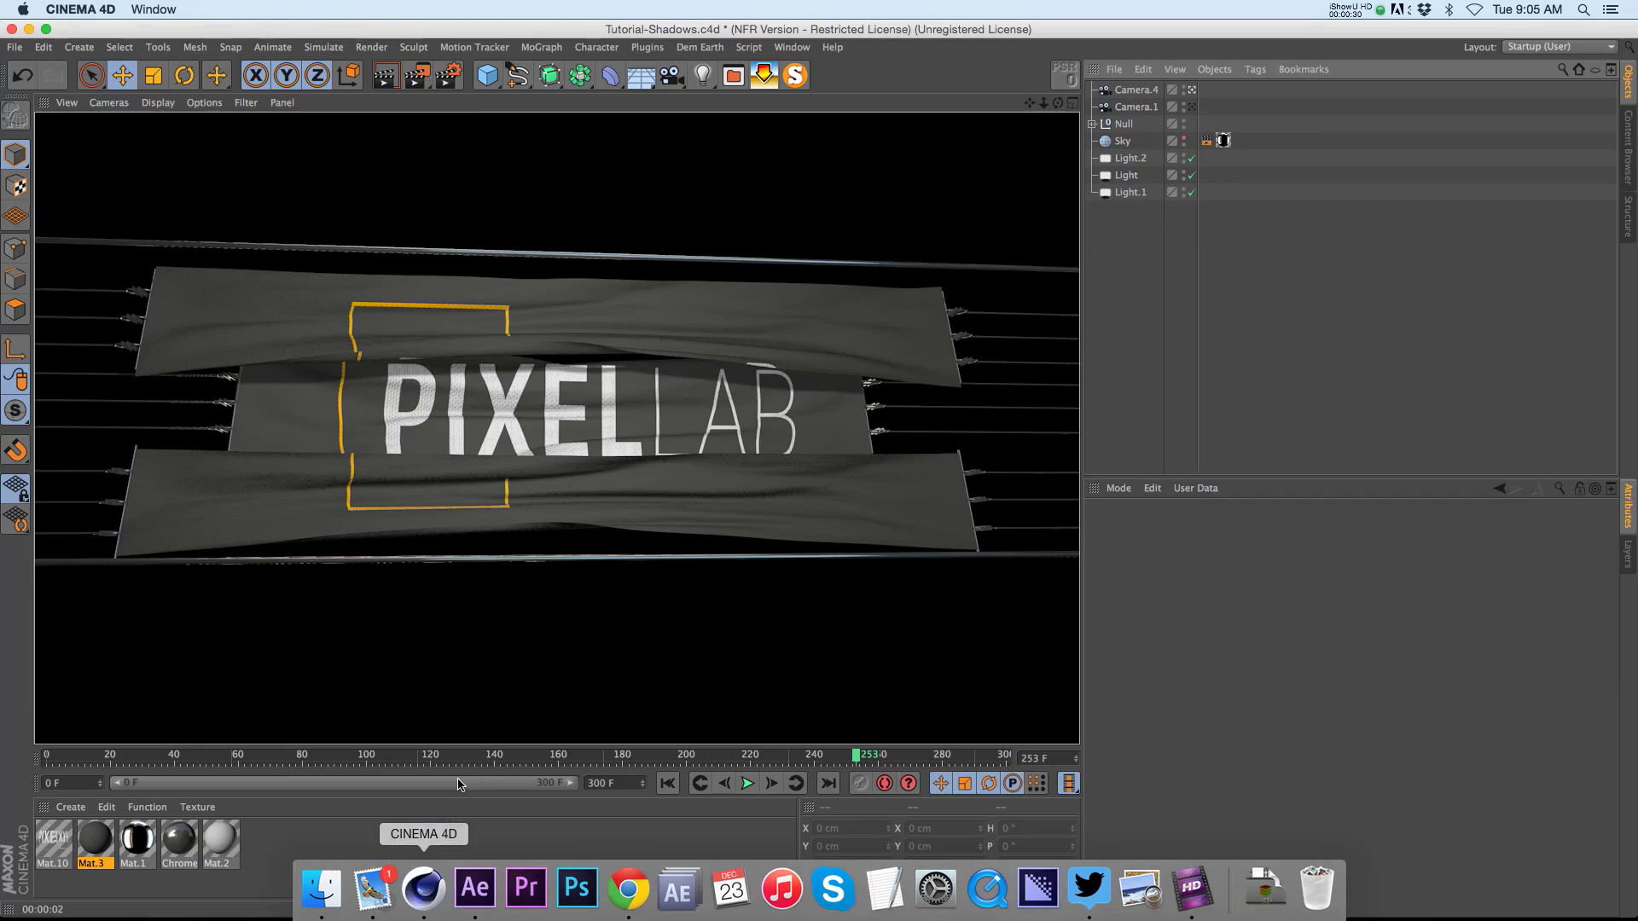
{"action": "left_click", "coordinate": [416, 75]}
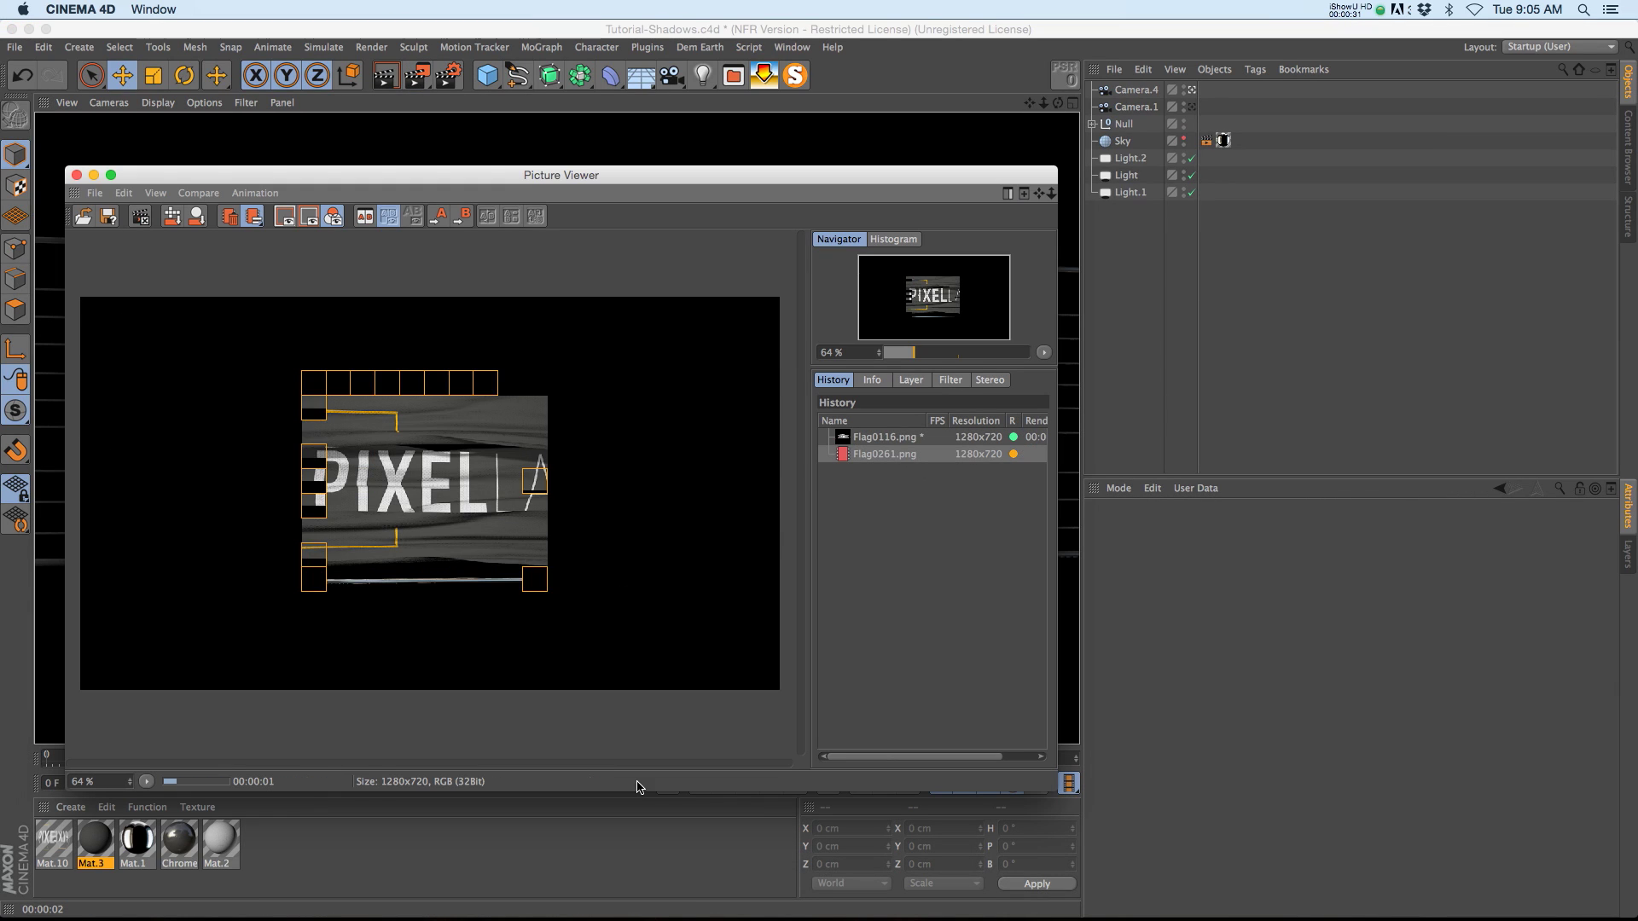
- Switch to After Effects and place Flag0261.png directly above the tiledbg.jpg layer in the FLAG composition
{"action": "left_click", "coordinate": [473, 891]}
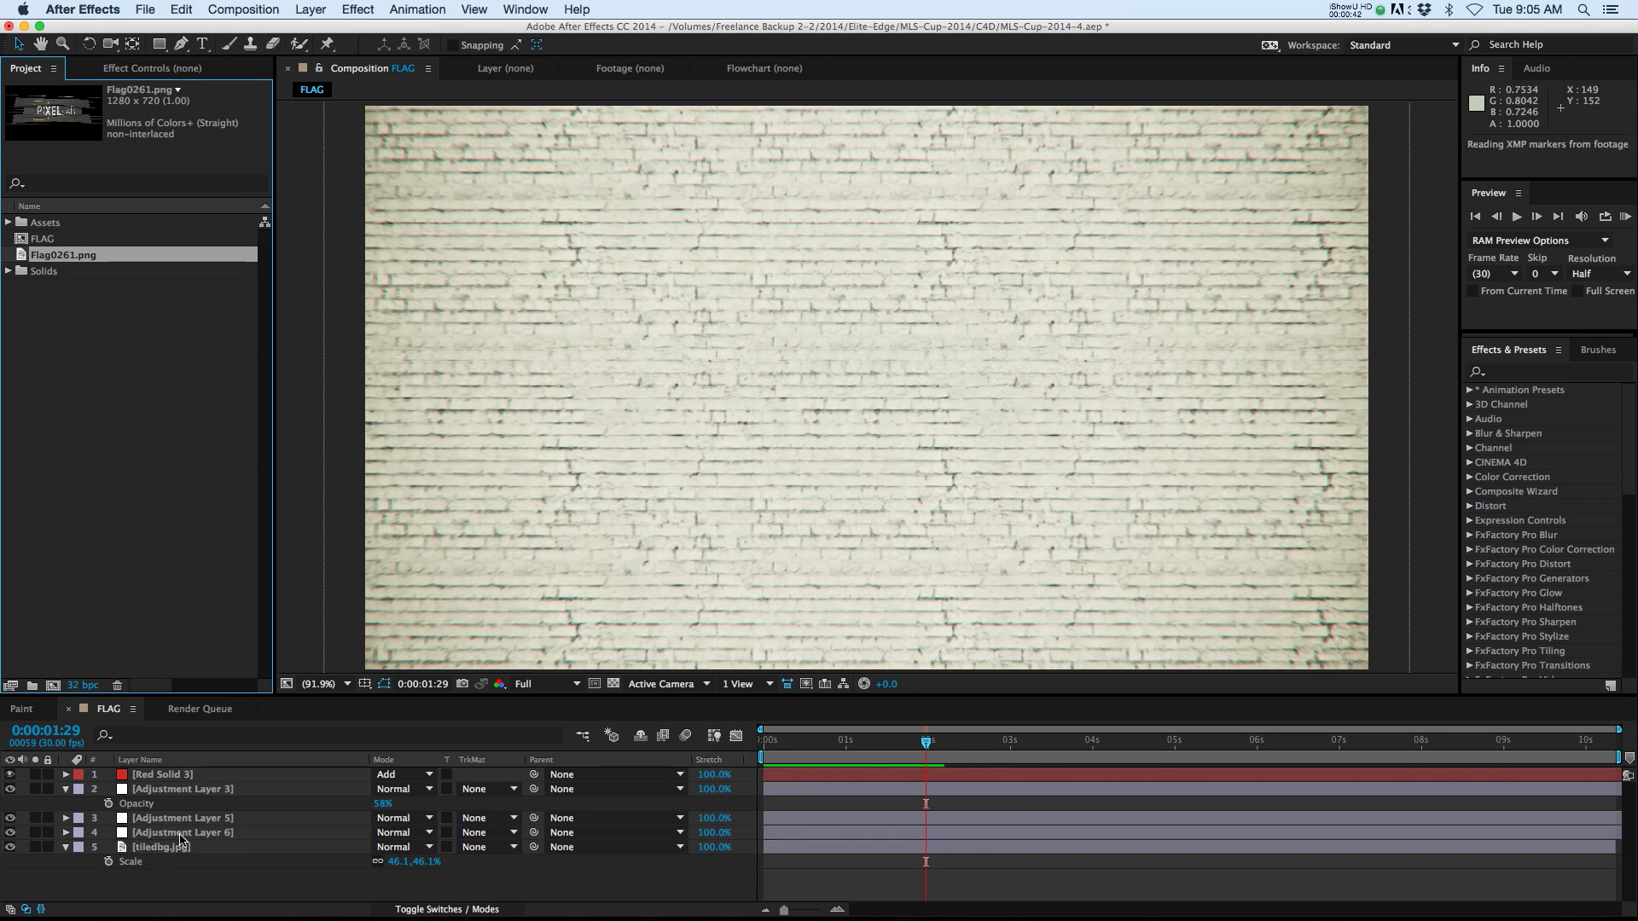
{"action": "left_click_drag", "start_coordinate": [181, 840], "coordinate": [182, 842]}
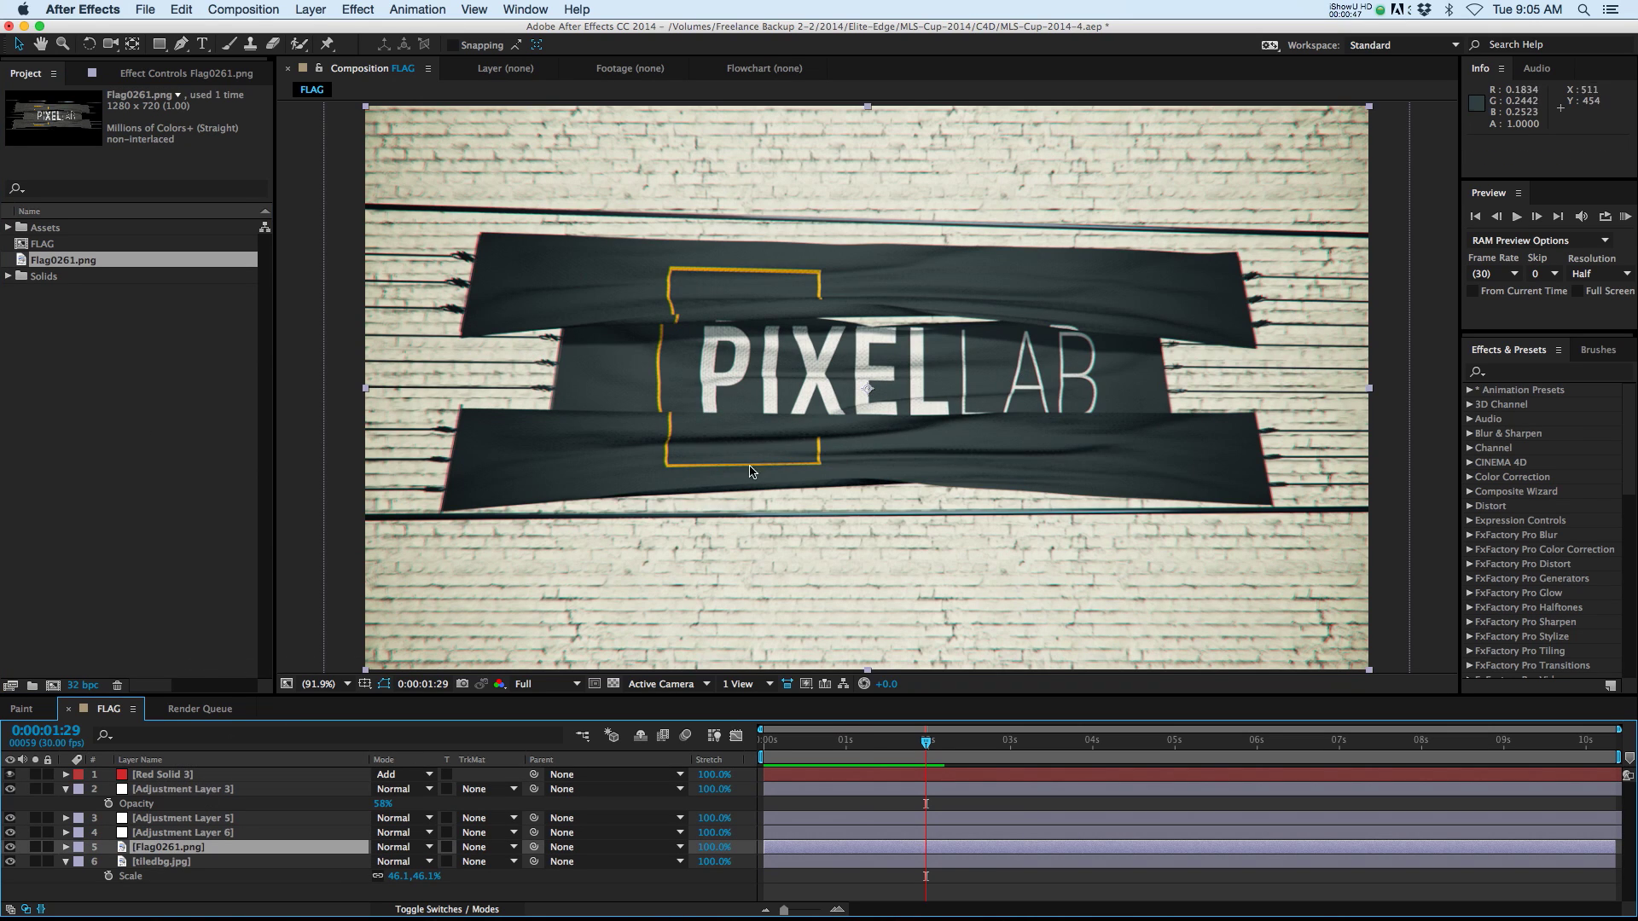
{"action": "key", "text": "comma"}
{"action": "key", "text": "comma"}
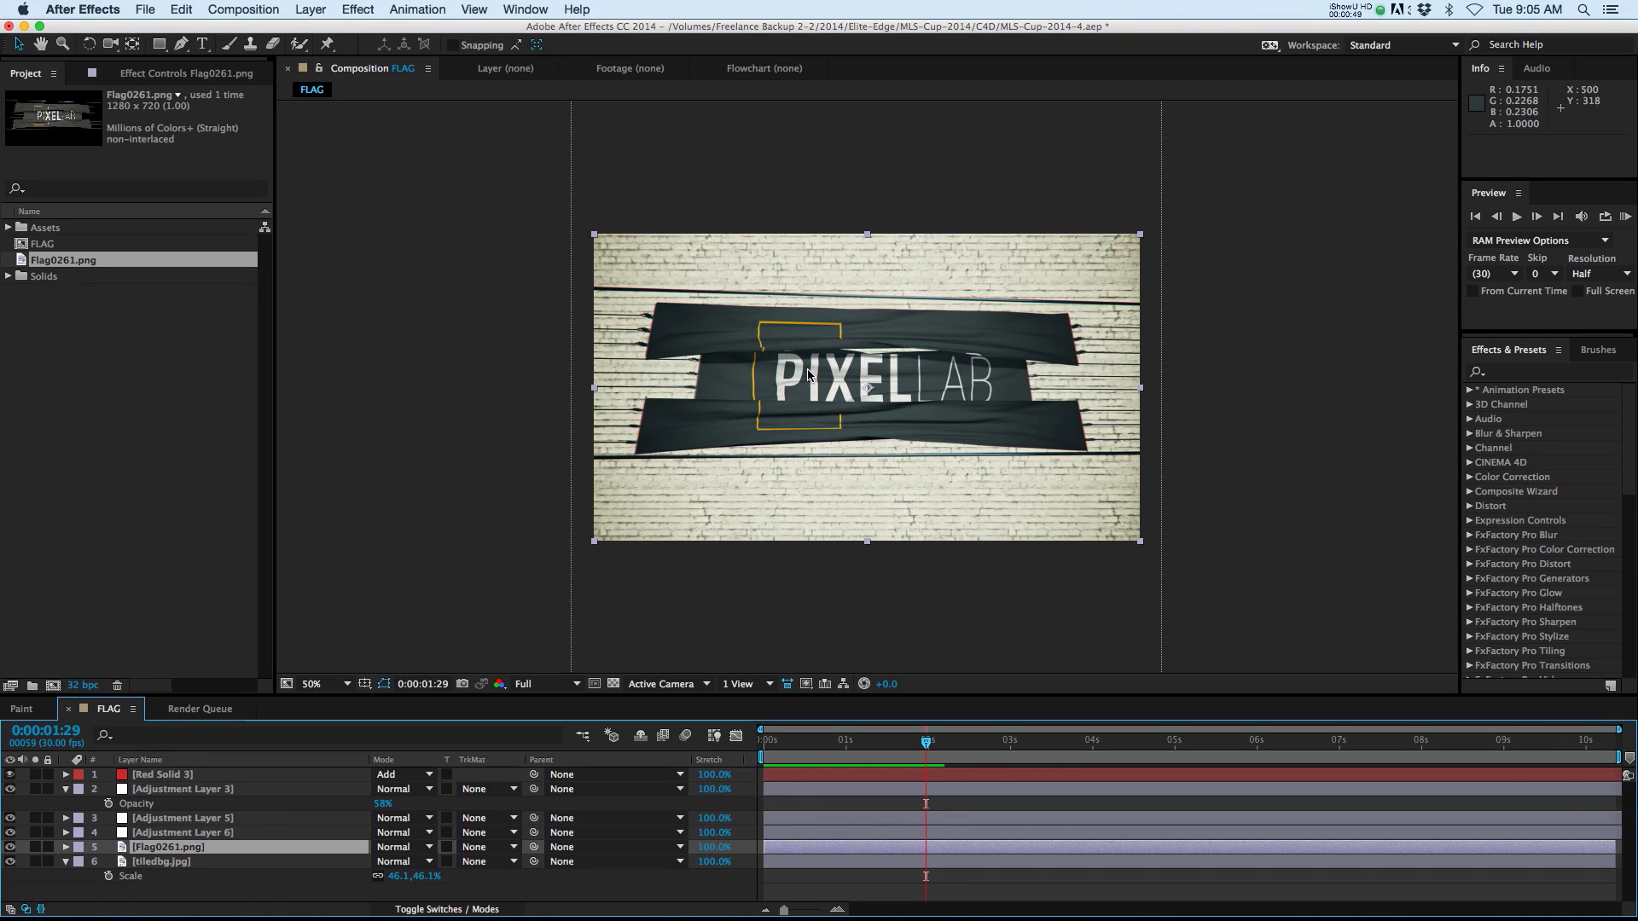
- Try a Drop Shadow effect with a distance of 76 on the Flag0261.png layer, and delete the effect
{"action": "key", "text": "super+z"}
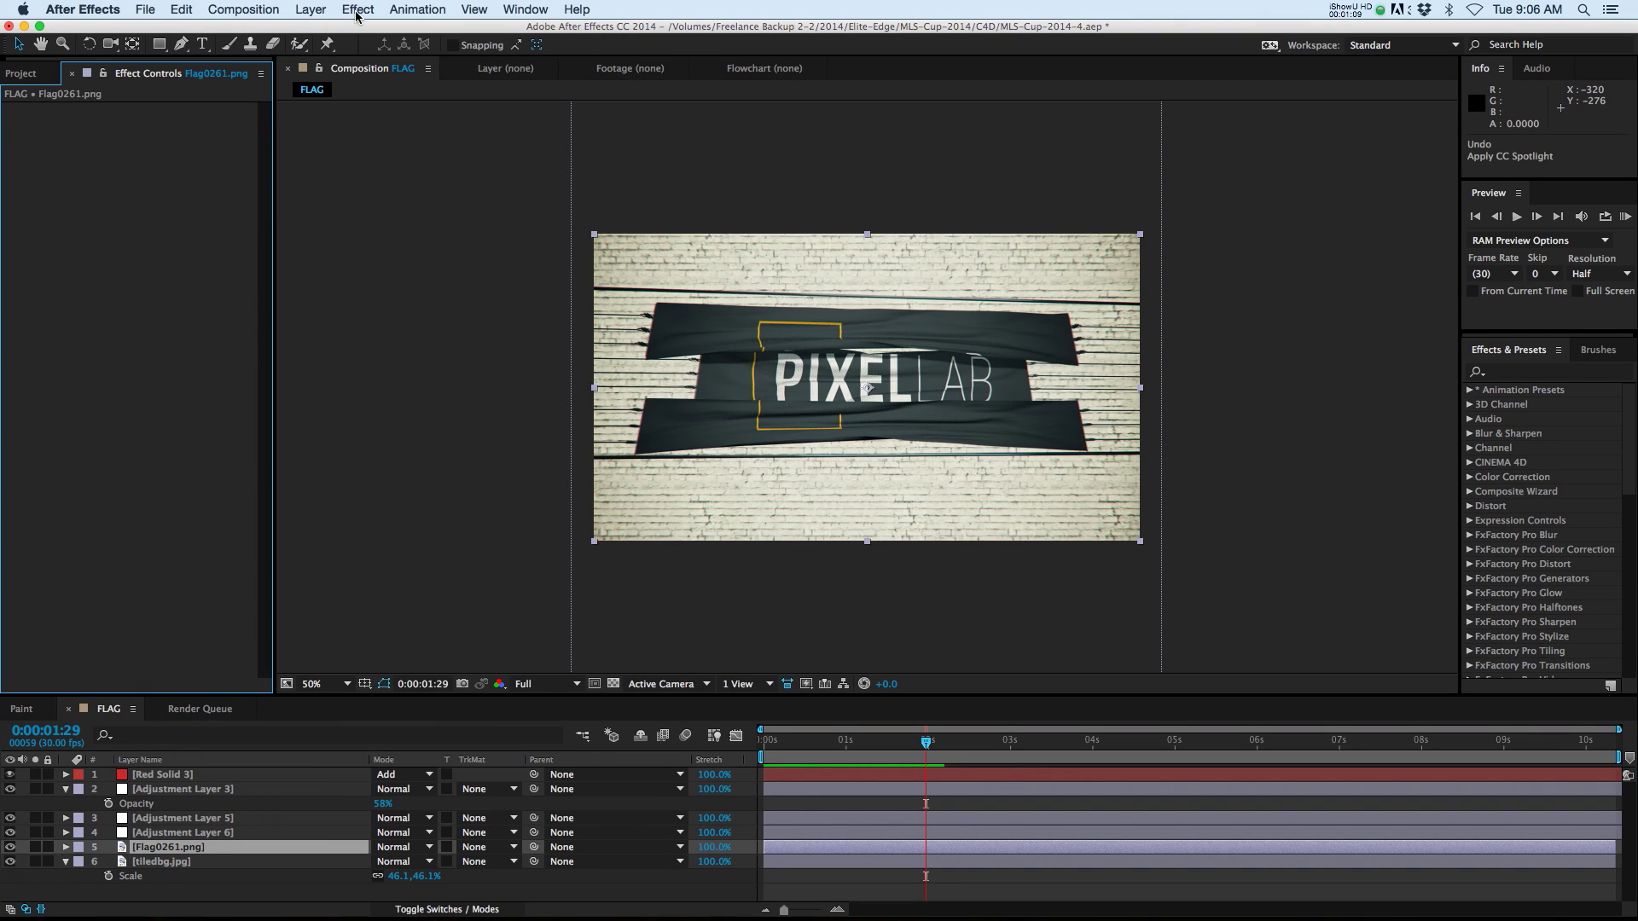
{"action": "left_click", "coordinate": [357, 10]}
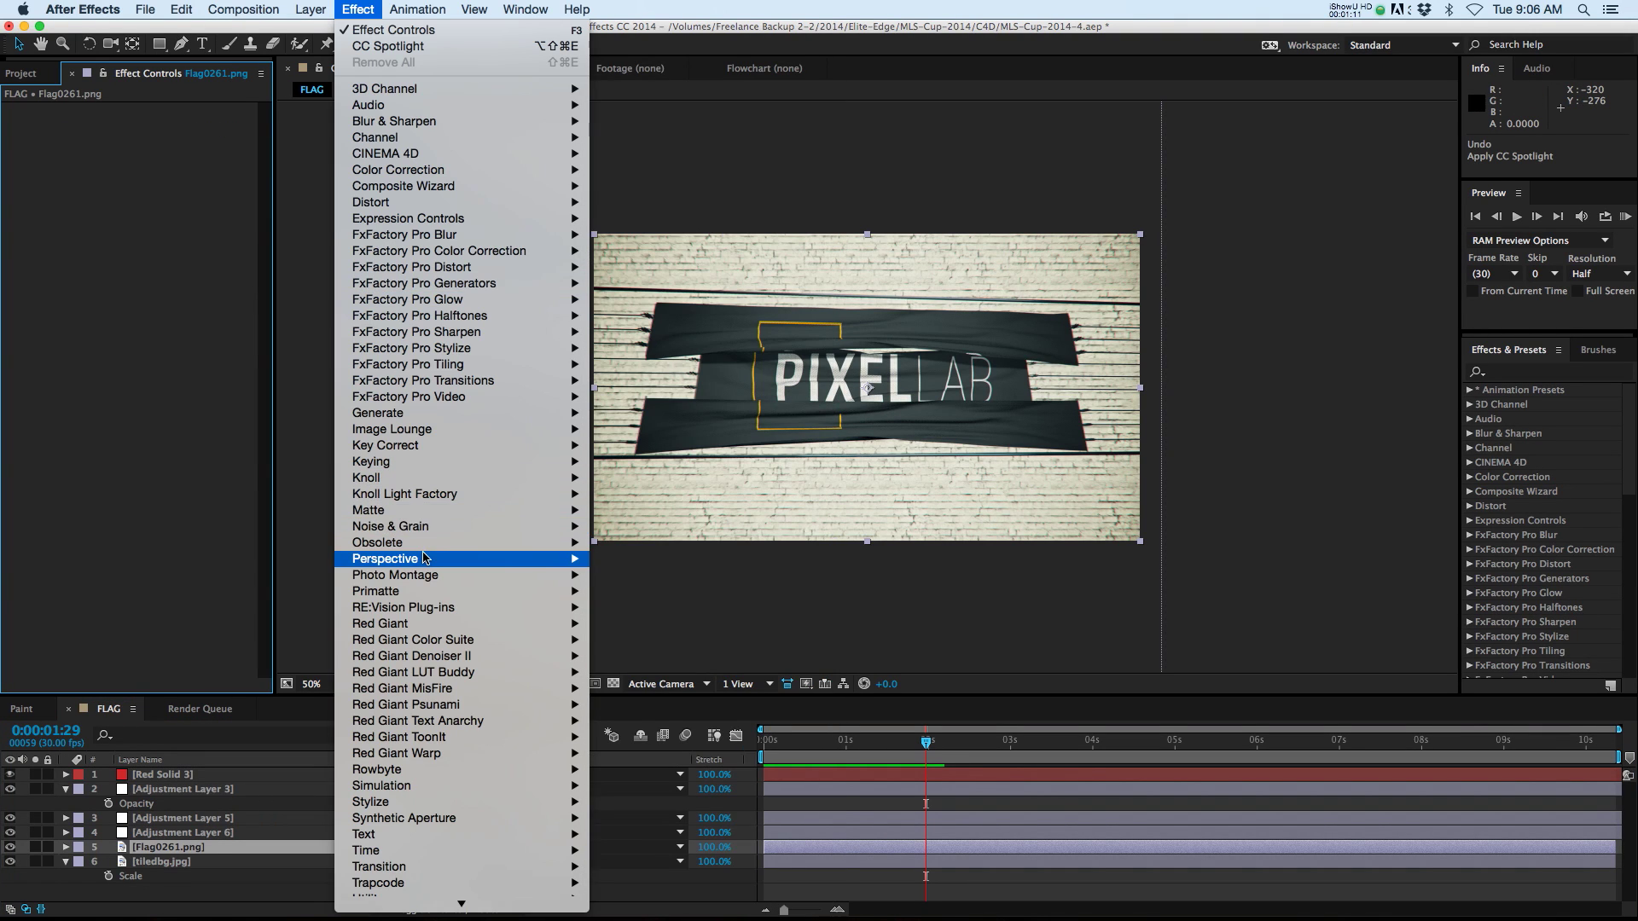
{"action": "mouse_move", "coordinate": [478, 558]}
{"action": "left_click", "coordinate": [657, 690]}
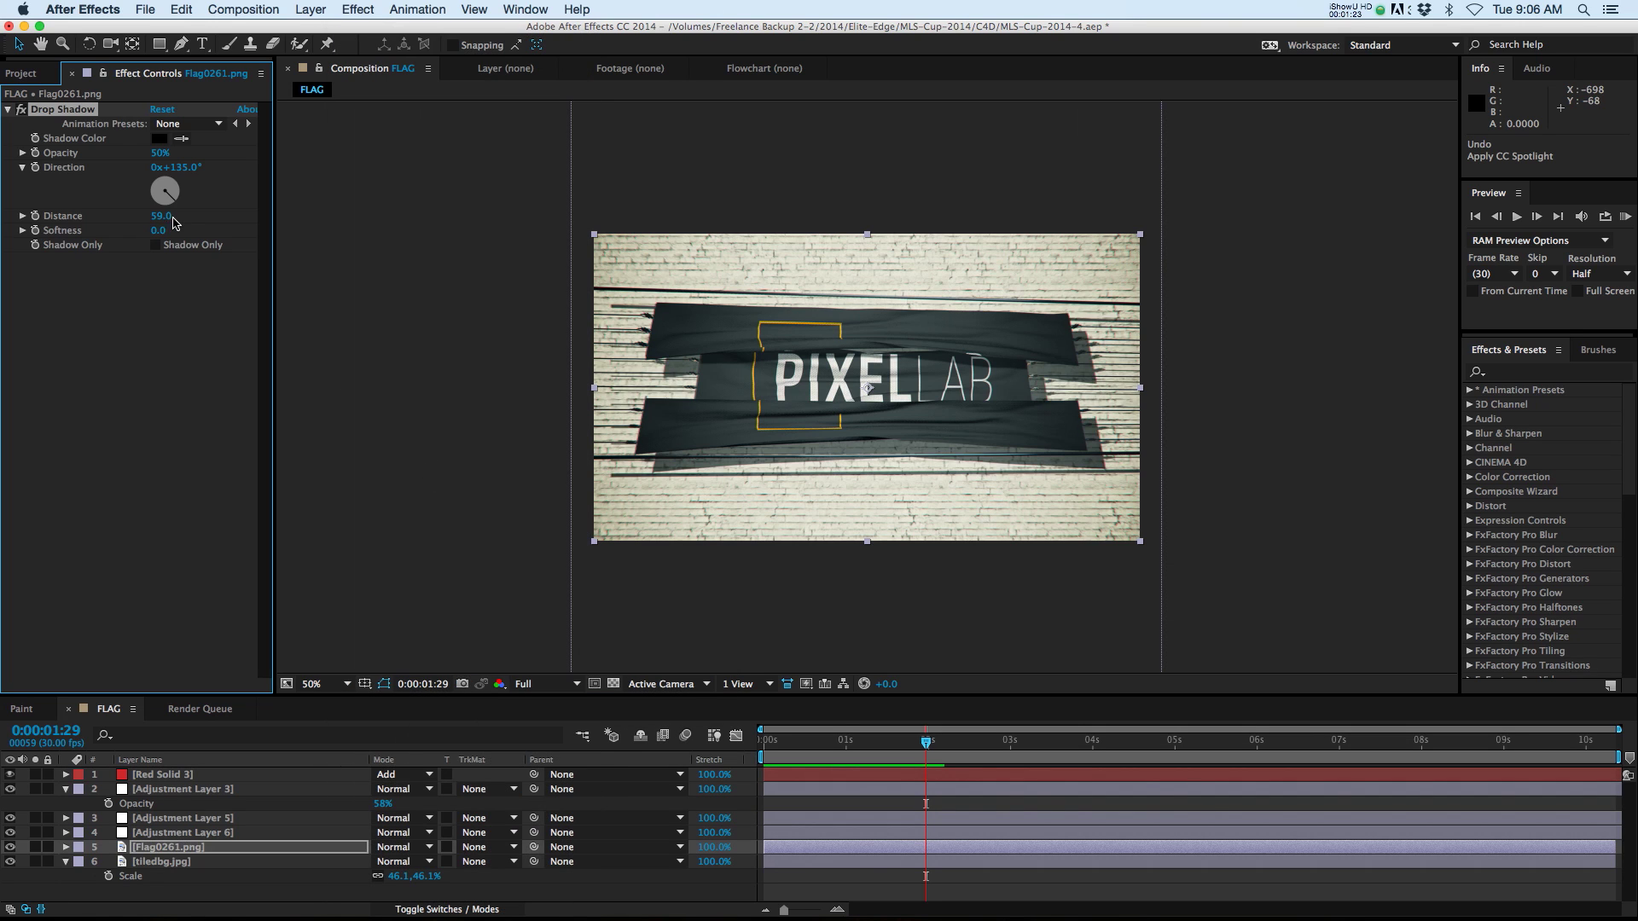
{"action": "left_click_drag", "start_coordinate": [165, 216], "coordinate": [162, 209]}
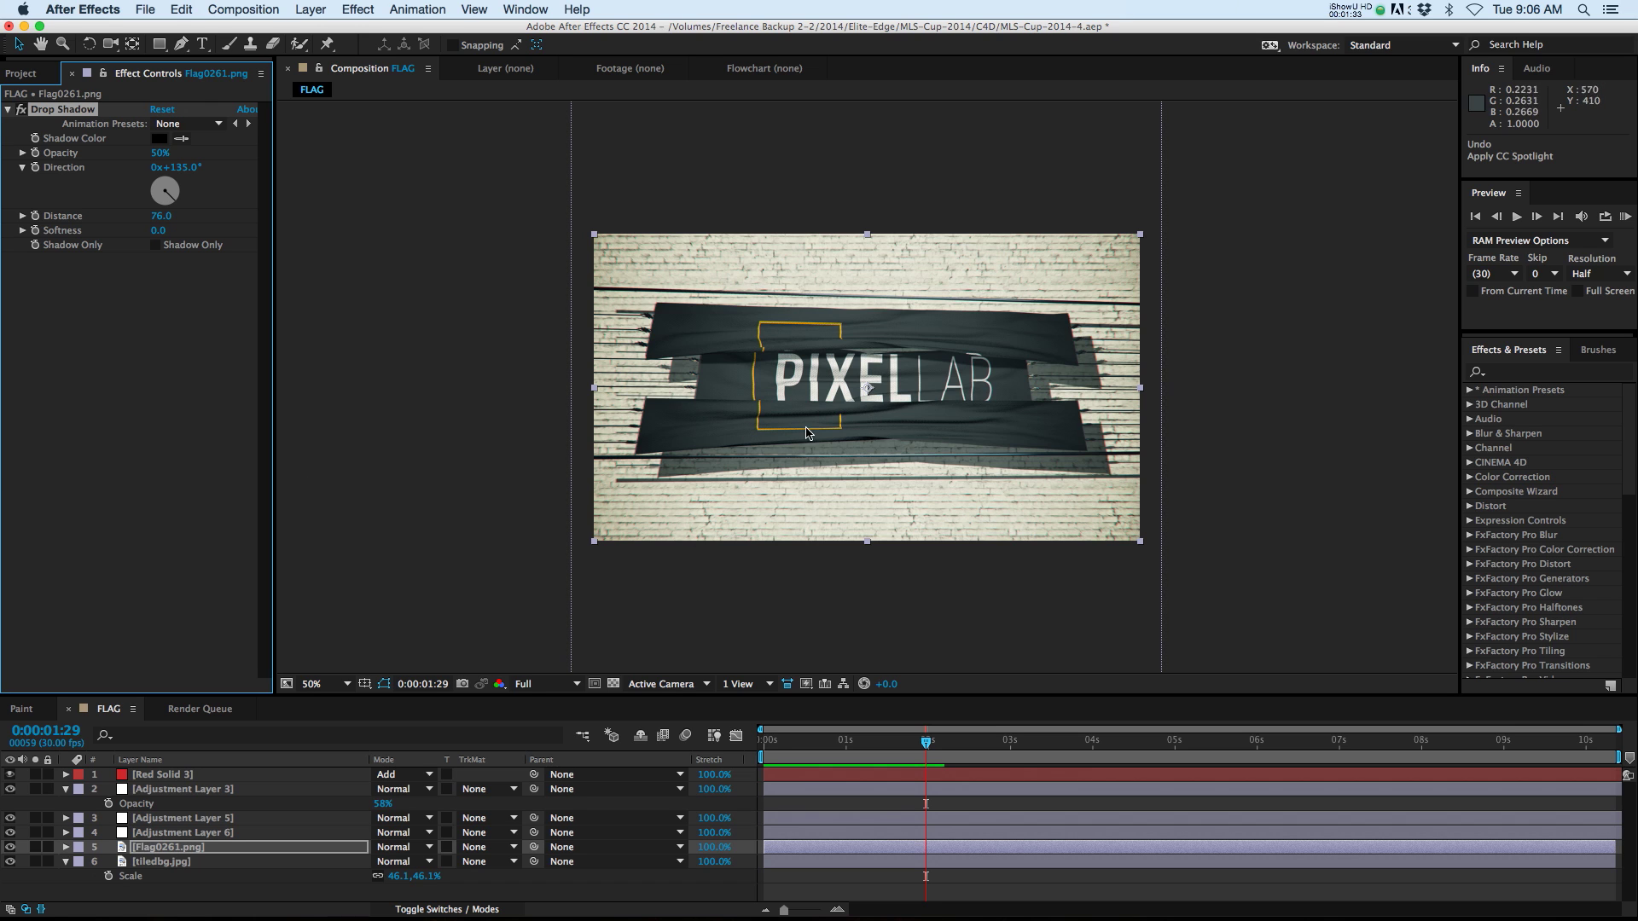
{"action": "key", "text": "Delete"}
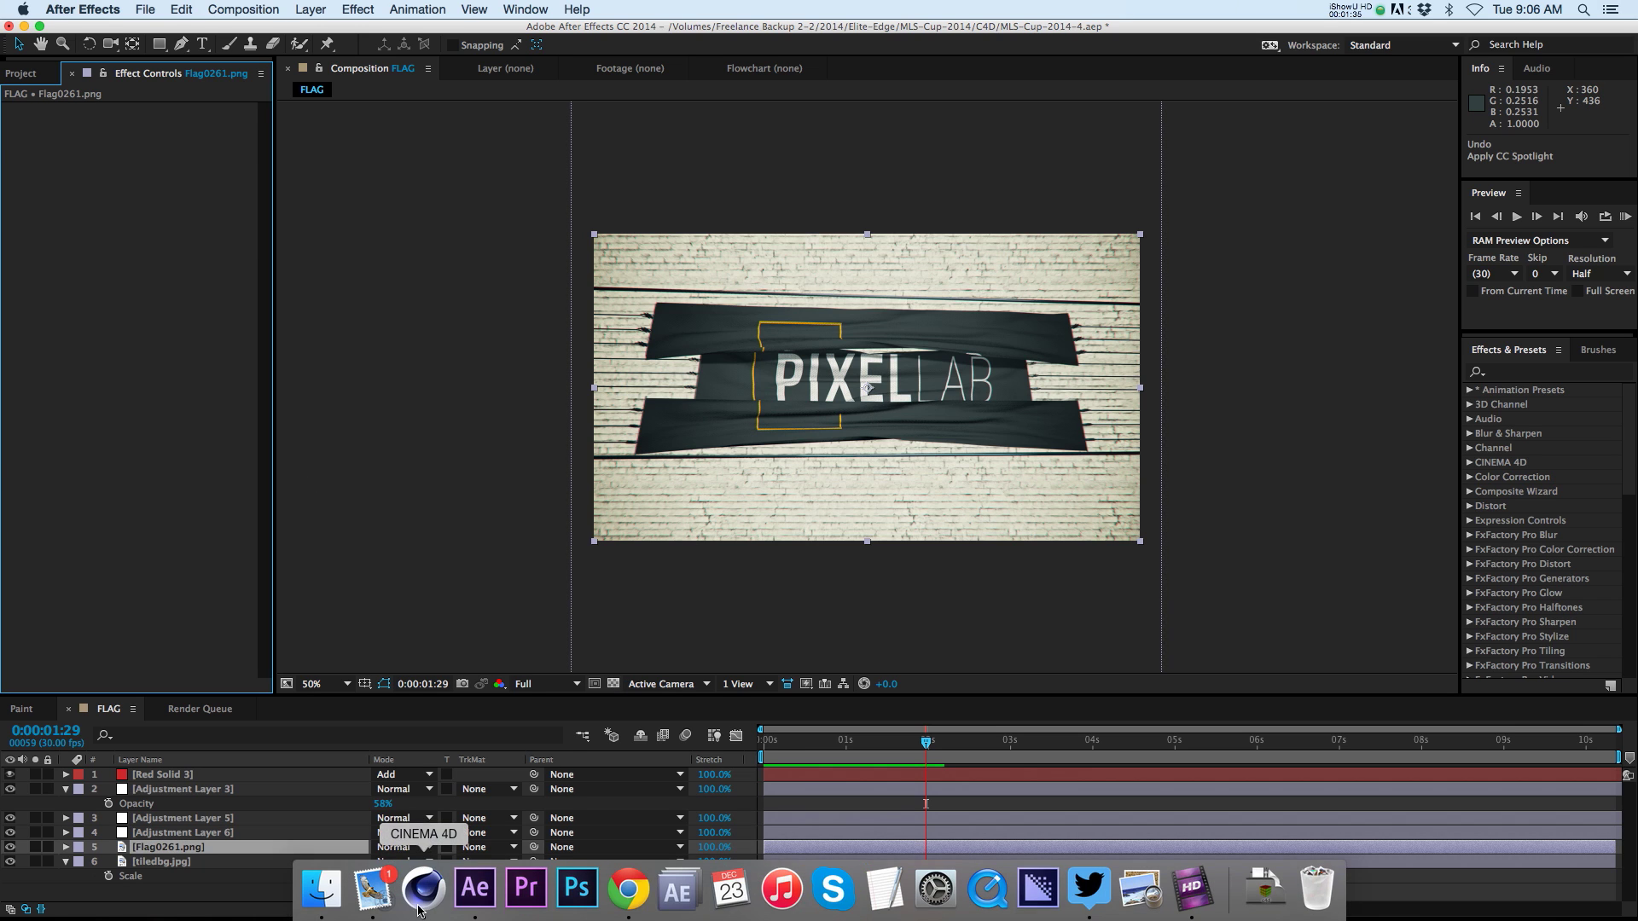
- Switch to Cinema 4D, close the Picture Viewer, and add a plane rotated to 90° pitch, about 4316 cm wide
{"action": "left_click", "coordinate": [418, 910]}
{"action": "left_click", "coordinate": [76, 175]}
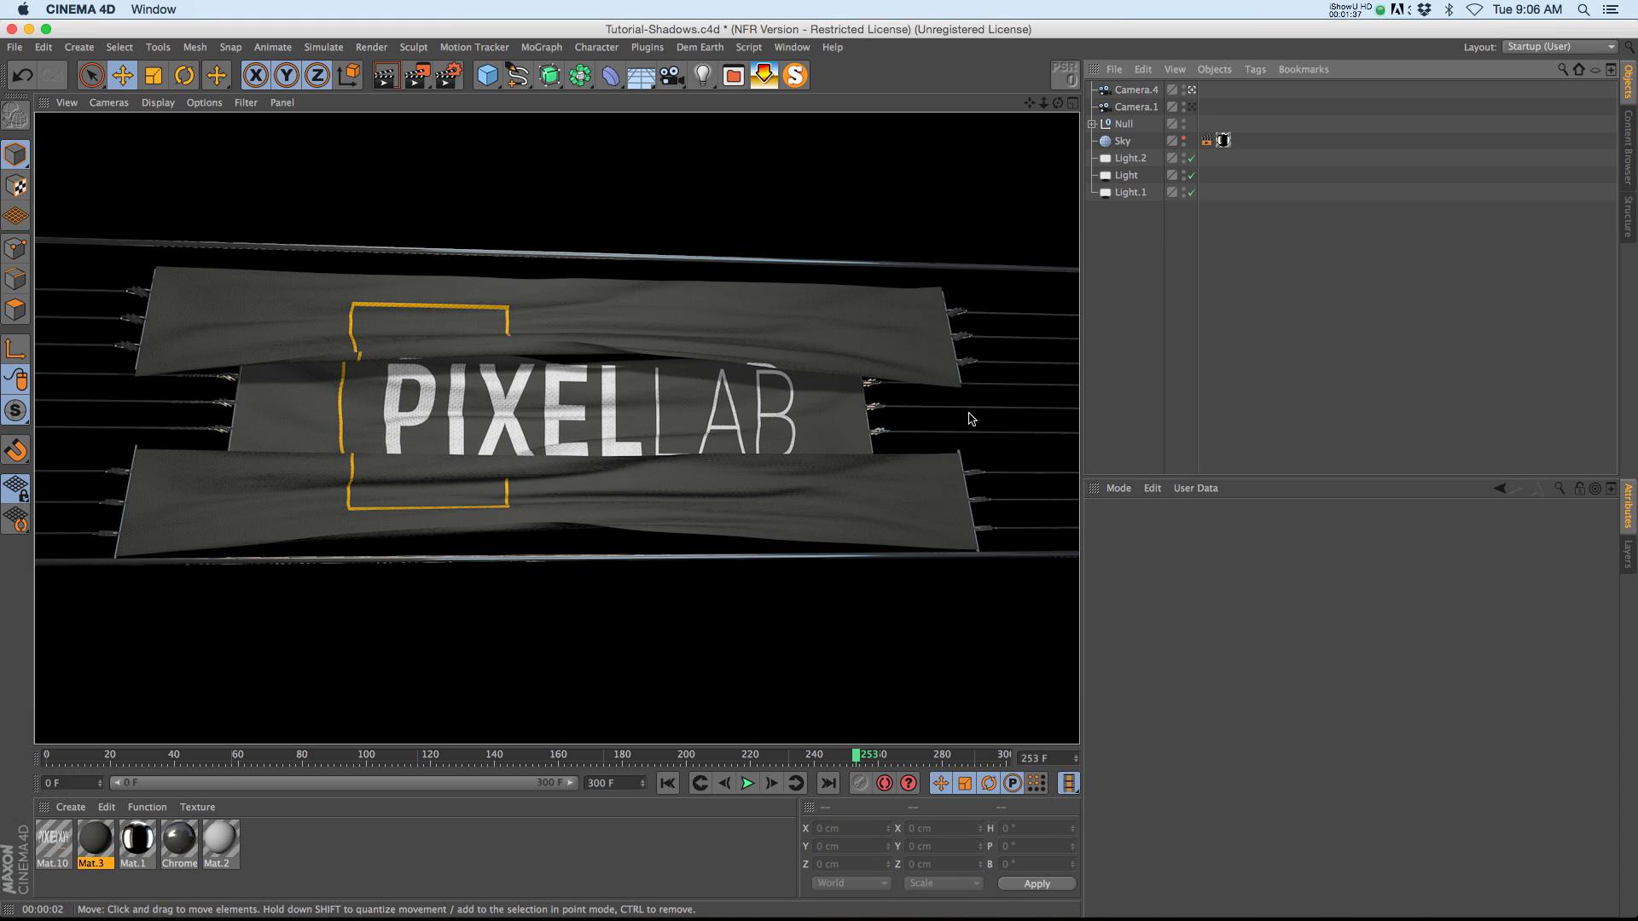
{"action": "left_click", "coordinate": [487, 75]}
{"action": "left_click", "coordinate": [641, 129]}
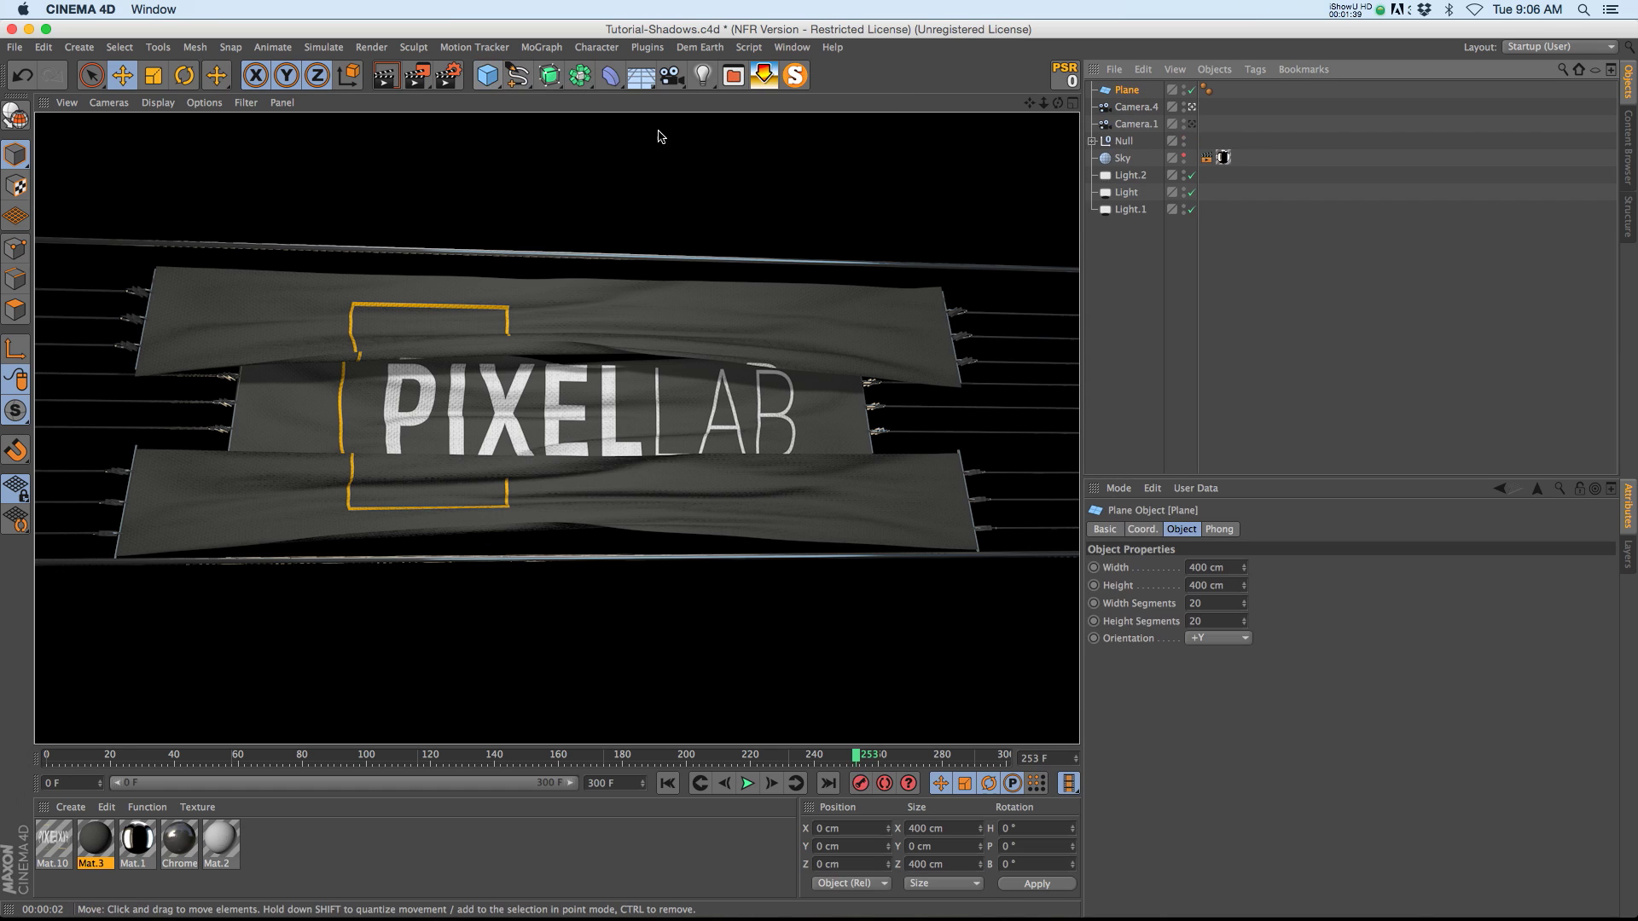
{"action": "key", "text": "r"}
{"action": "left_click_drag", "start_coordinate": [674, 309], "coordinate": [981, 375]}
{"action": "left_click_drag", "start_coordinate": [640, 285], "coordinate": [638, 128]}
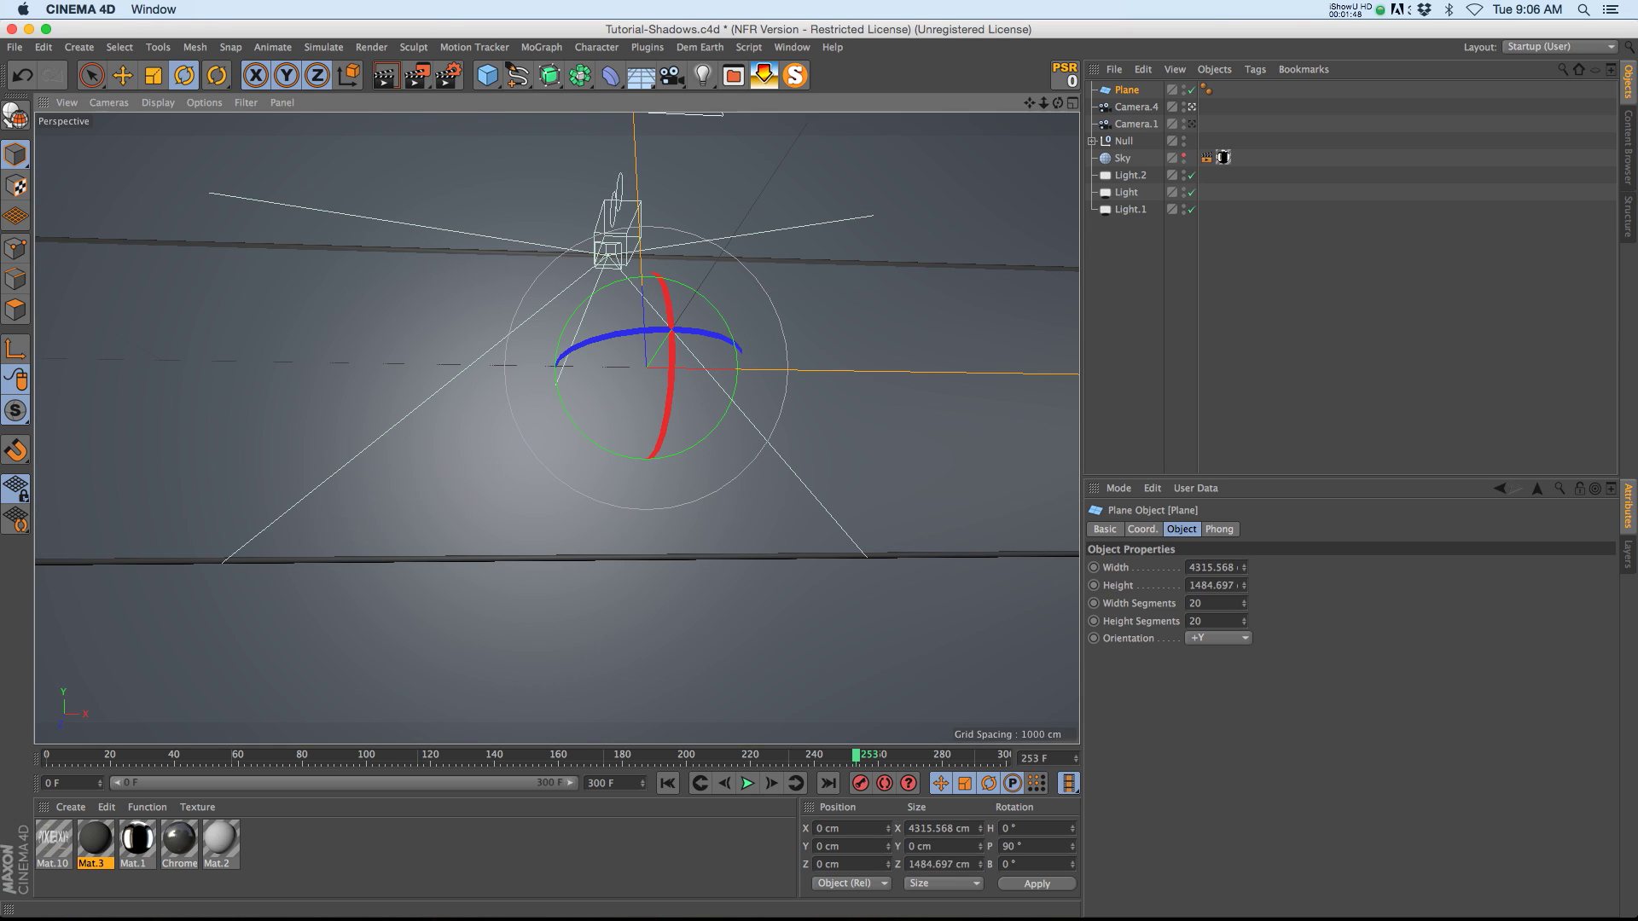
- Enlarge the plane's height to about 4102 cm and move it behind the banners to Z about 532 cm, checking with a viewport render
{"action": "key", "text": "e"}
{"action": "left_click_drag", "start_coordinate": [673, 329], "coordinate": [643, 366]}
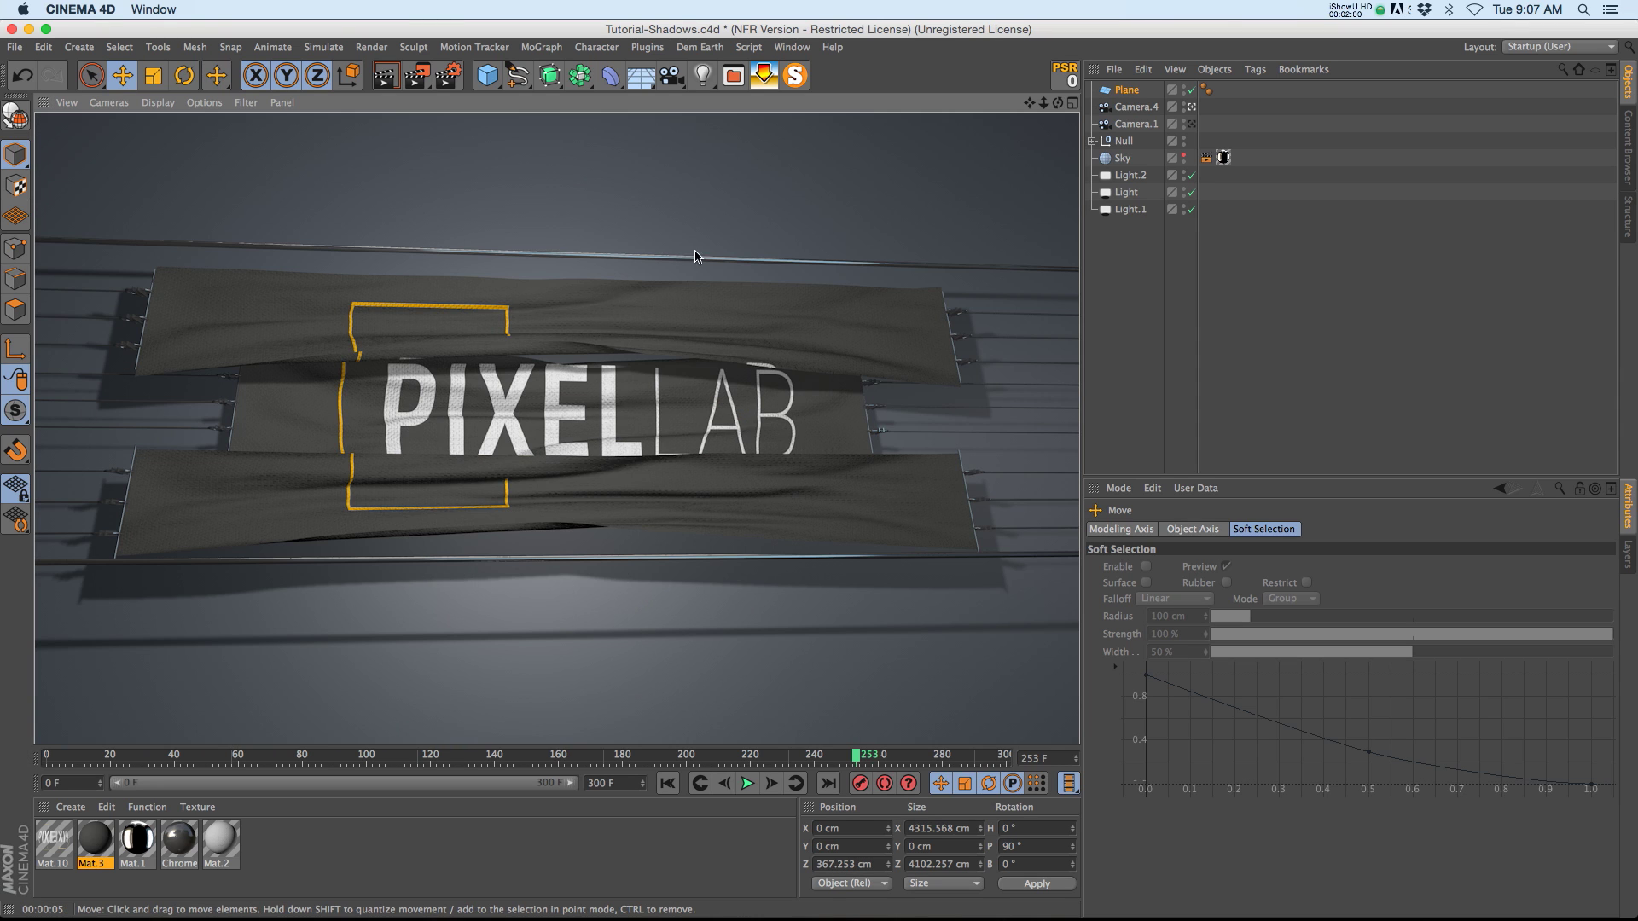
{"action": "left_click_drag", "start_coordinate": [643, 352], "coordinate": [644, 388]}
{"action": "key", "text": "ctrl+r"}
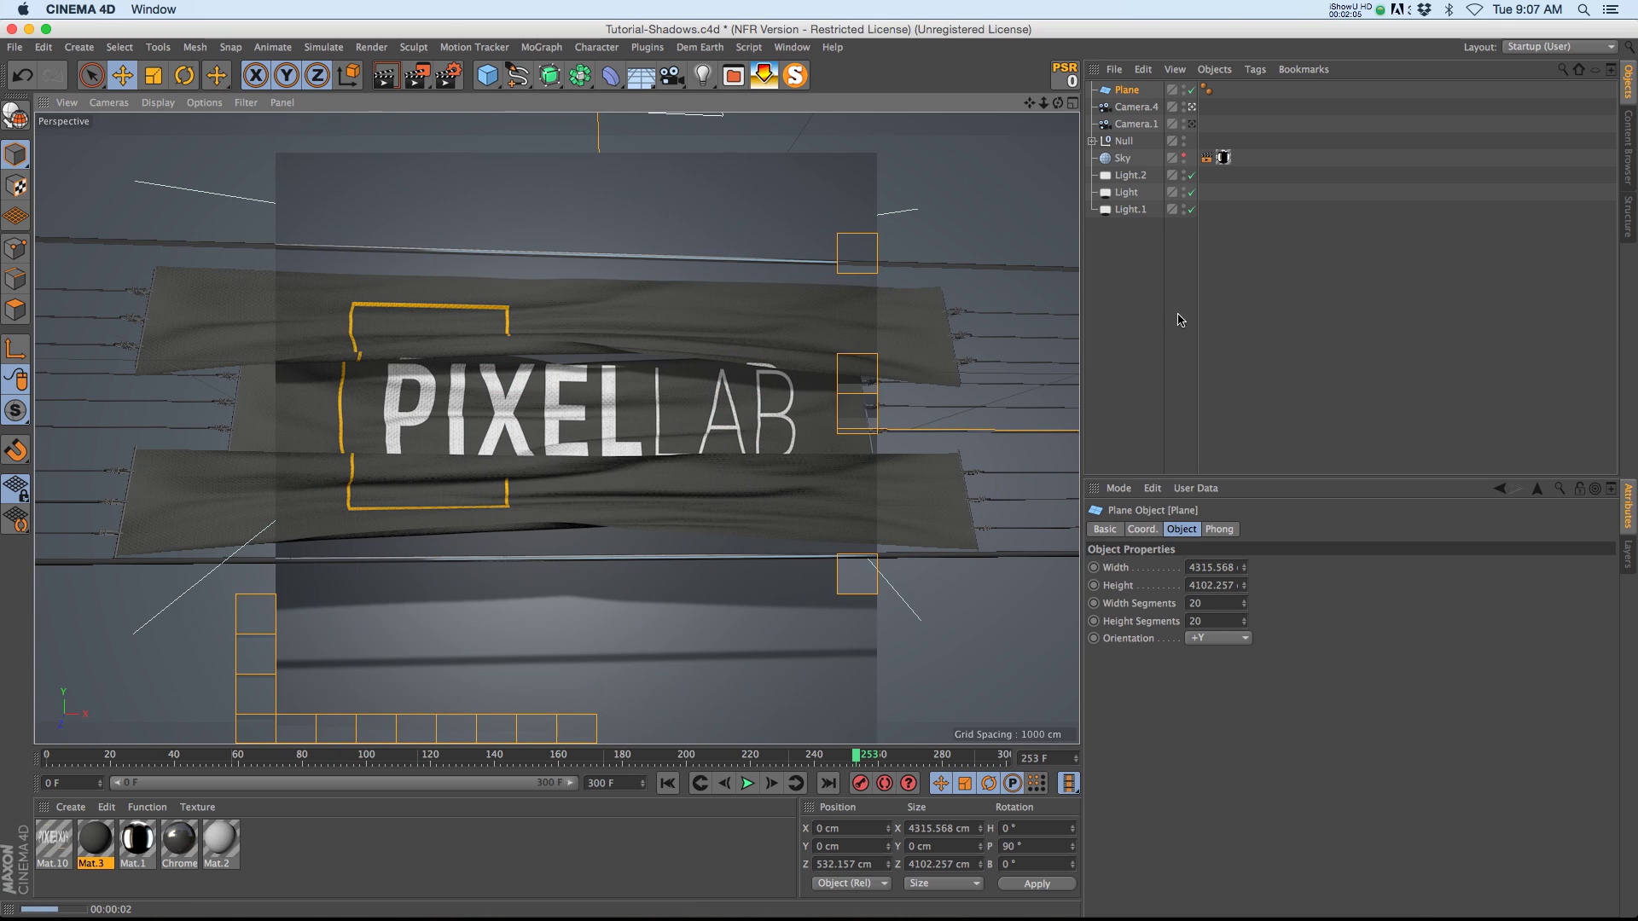
- Set the shadow map of the area light named Light to 250x250 and preview its softer shadows
{"action": "left_click", "coordinate": [1126, 192]}
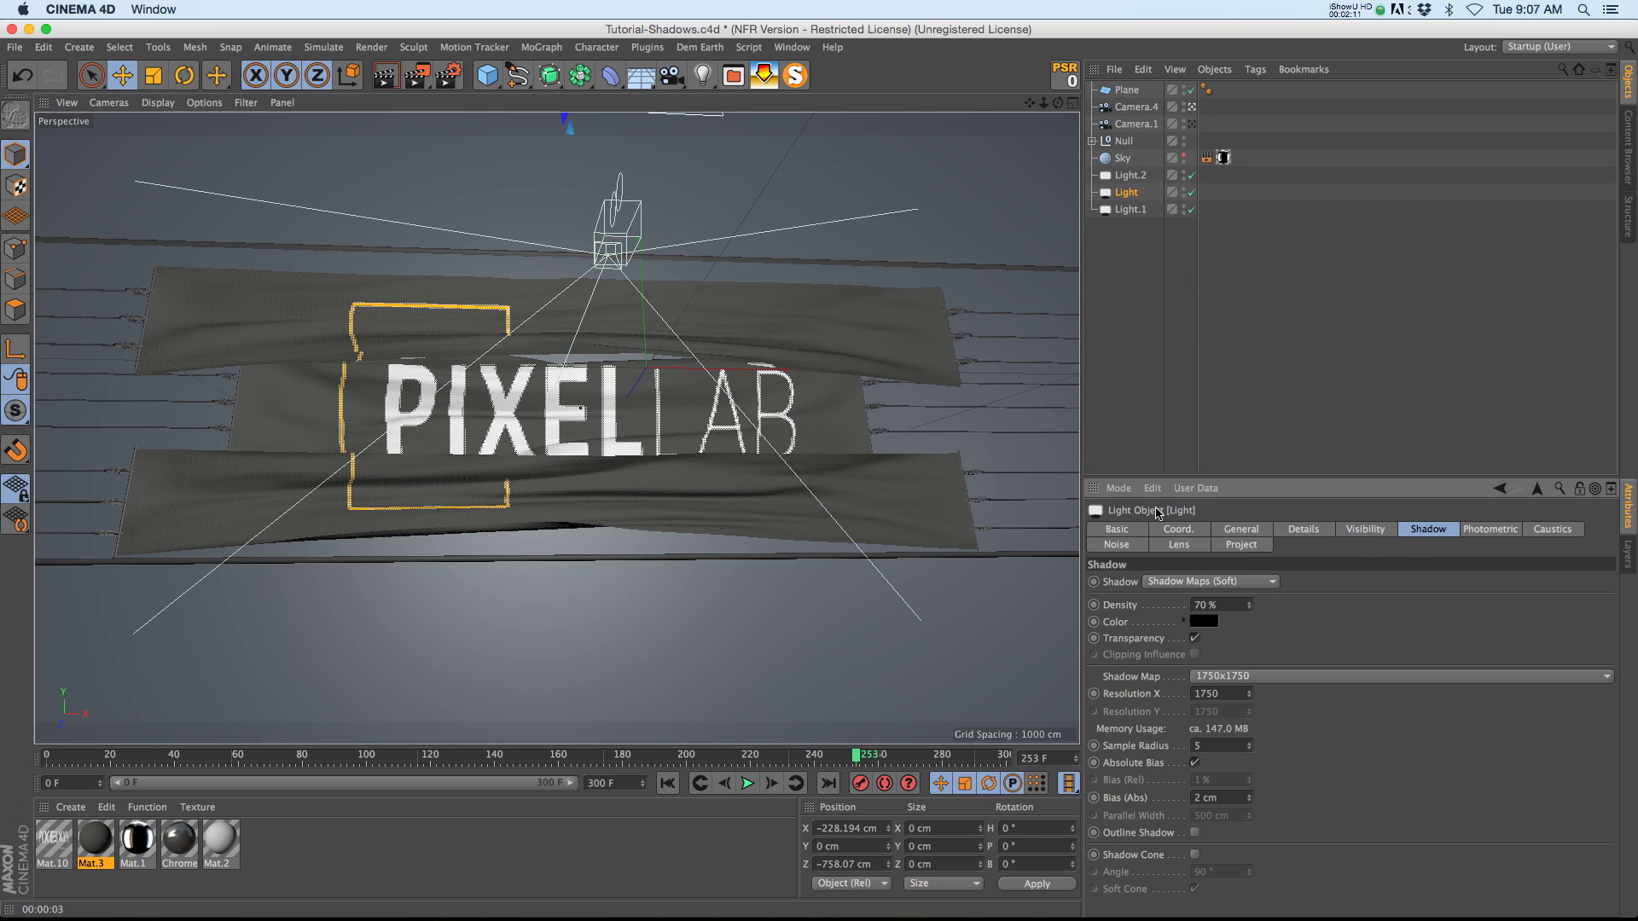
{"action": "left_click", "coordinate": [1240, 530]}
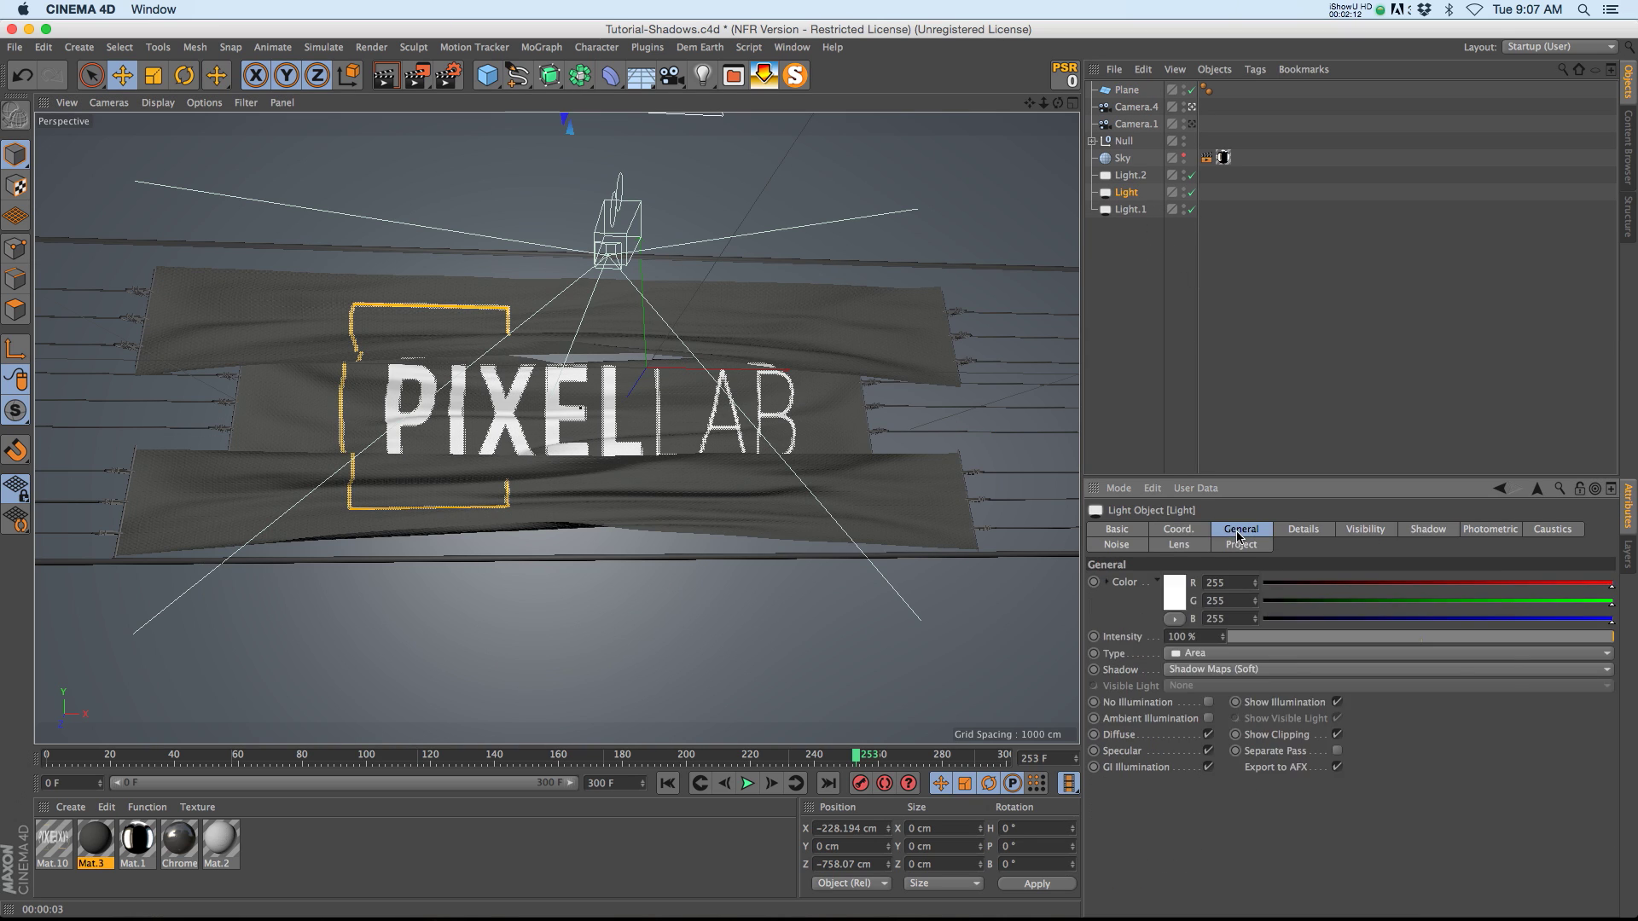
{"action": "left_click", "coordinate": [1185, 671]}
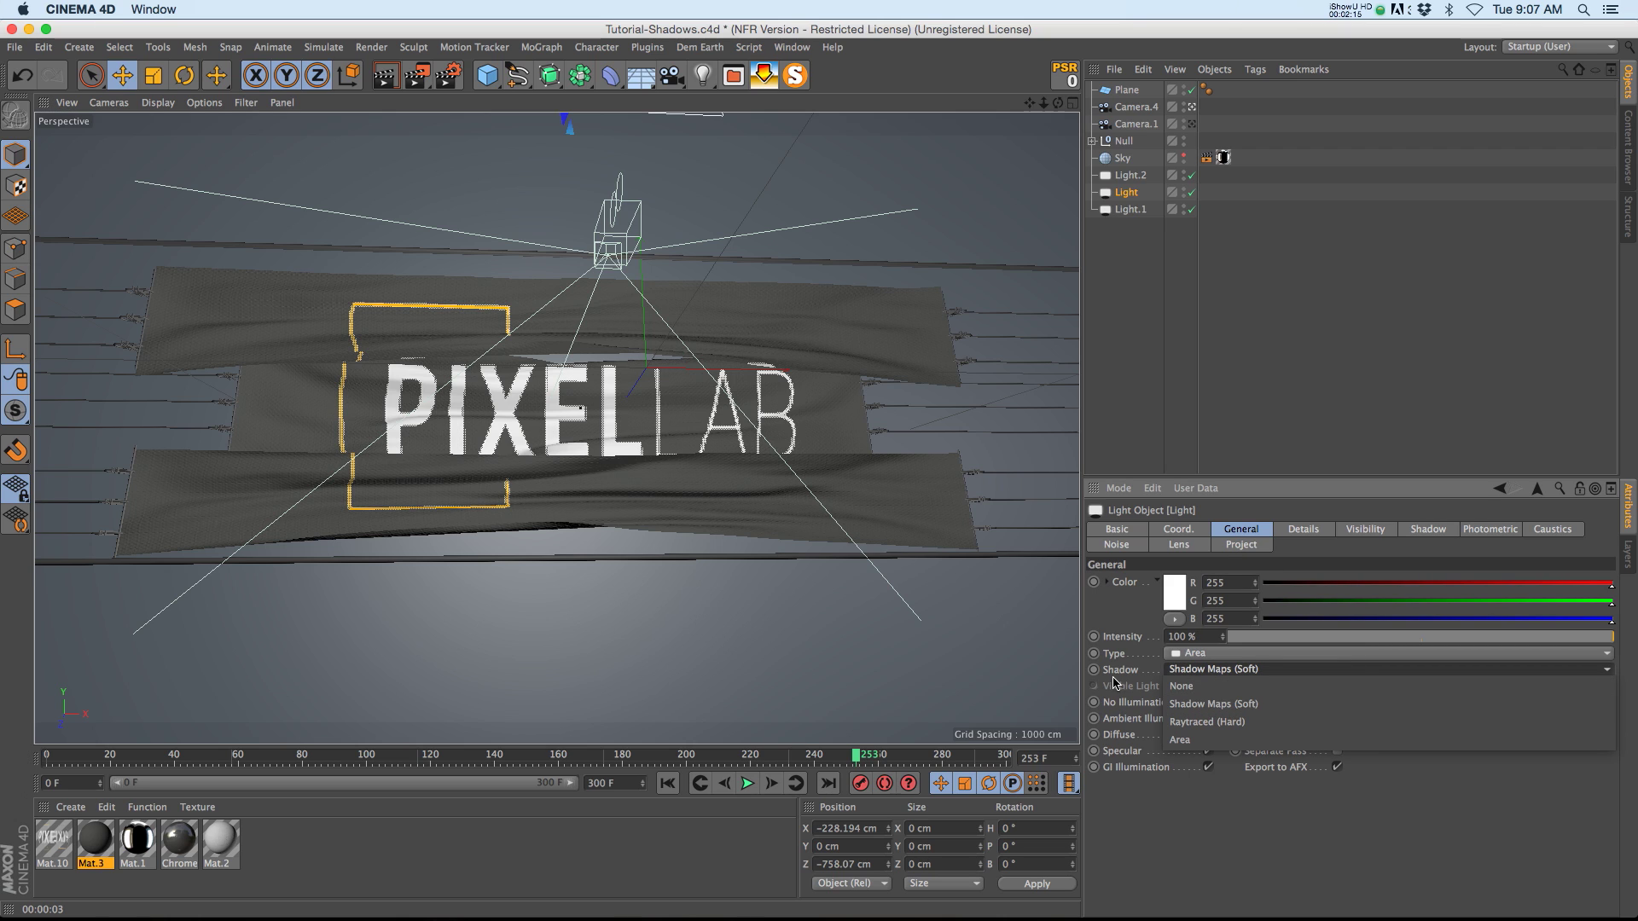
{"action": "left_click", "coordinate": [1442, 530]}
{"action": "left_click", "coordinate": [1426, 531]}
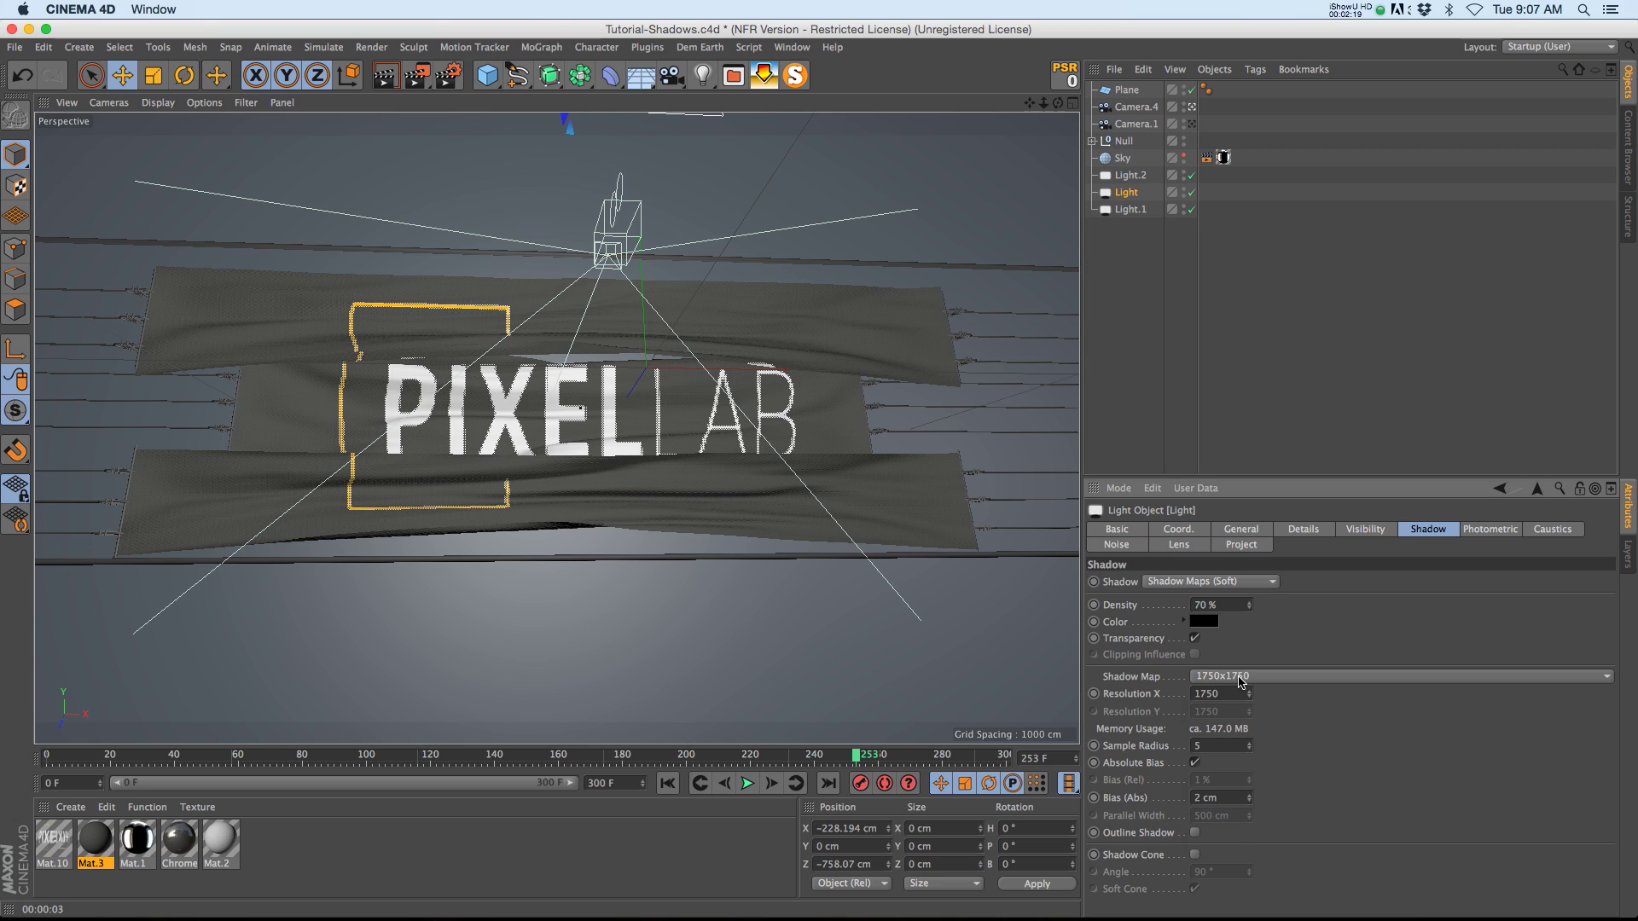
{"action": "left_click", "coordinate": [1240, 680]}
{"action": "left_click", "coordinate": [1224, 694]}
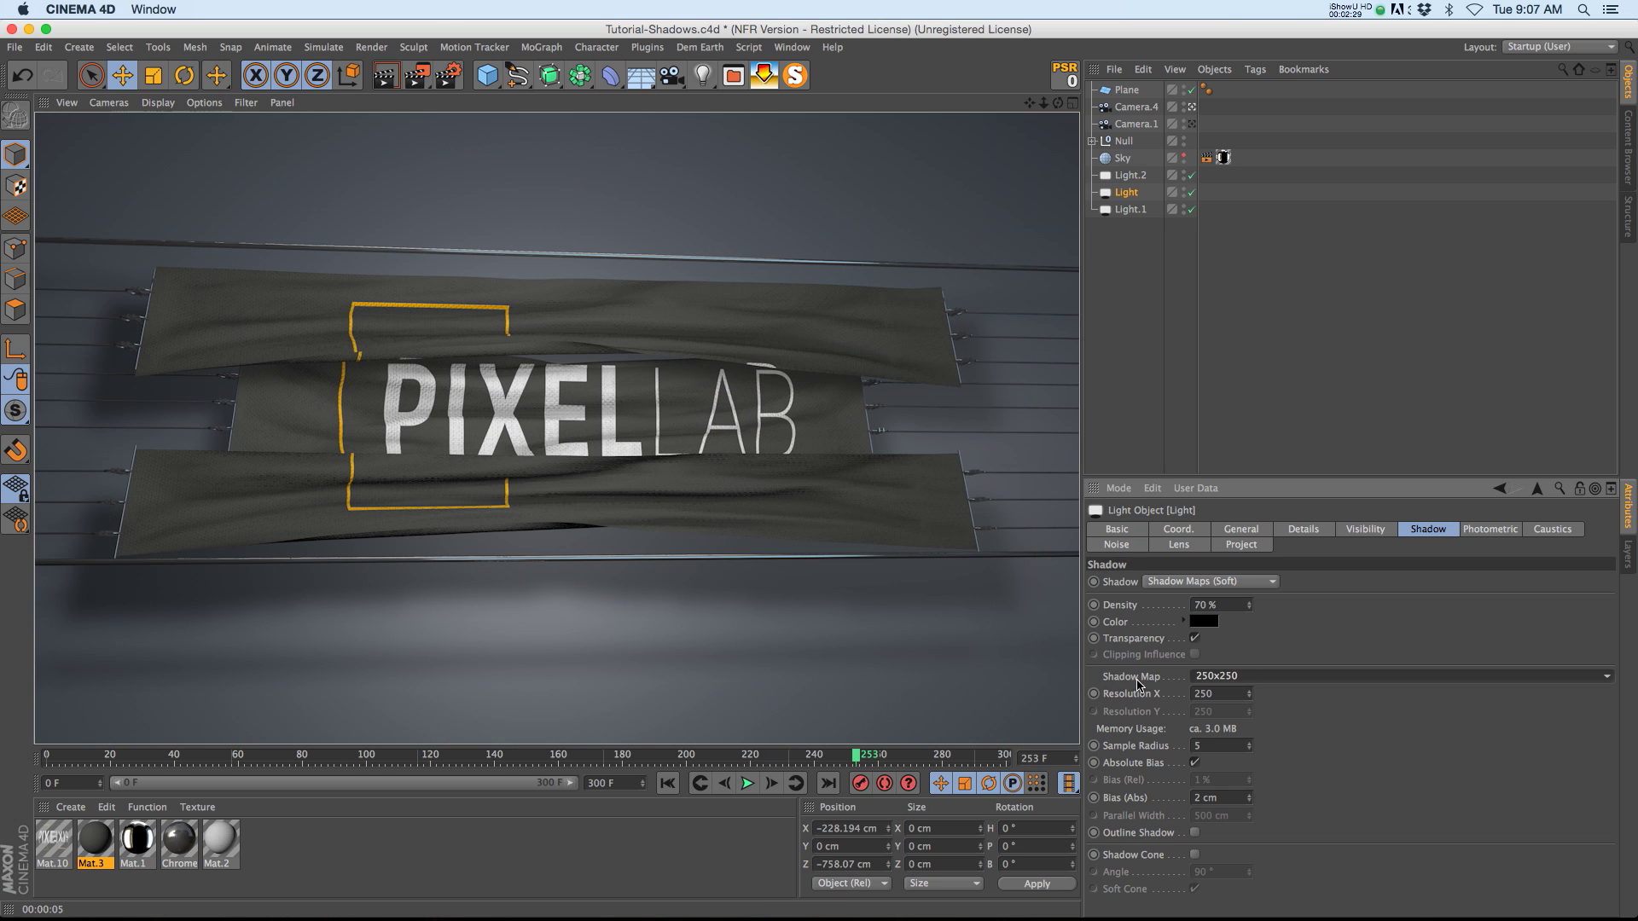
- Set the light's shadow map to 1750x1750 and render the view
{"action": "left_click", "coordinate": [1222, 677]}
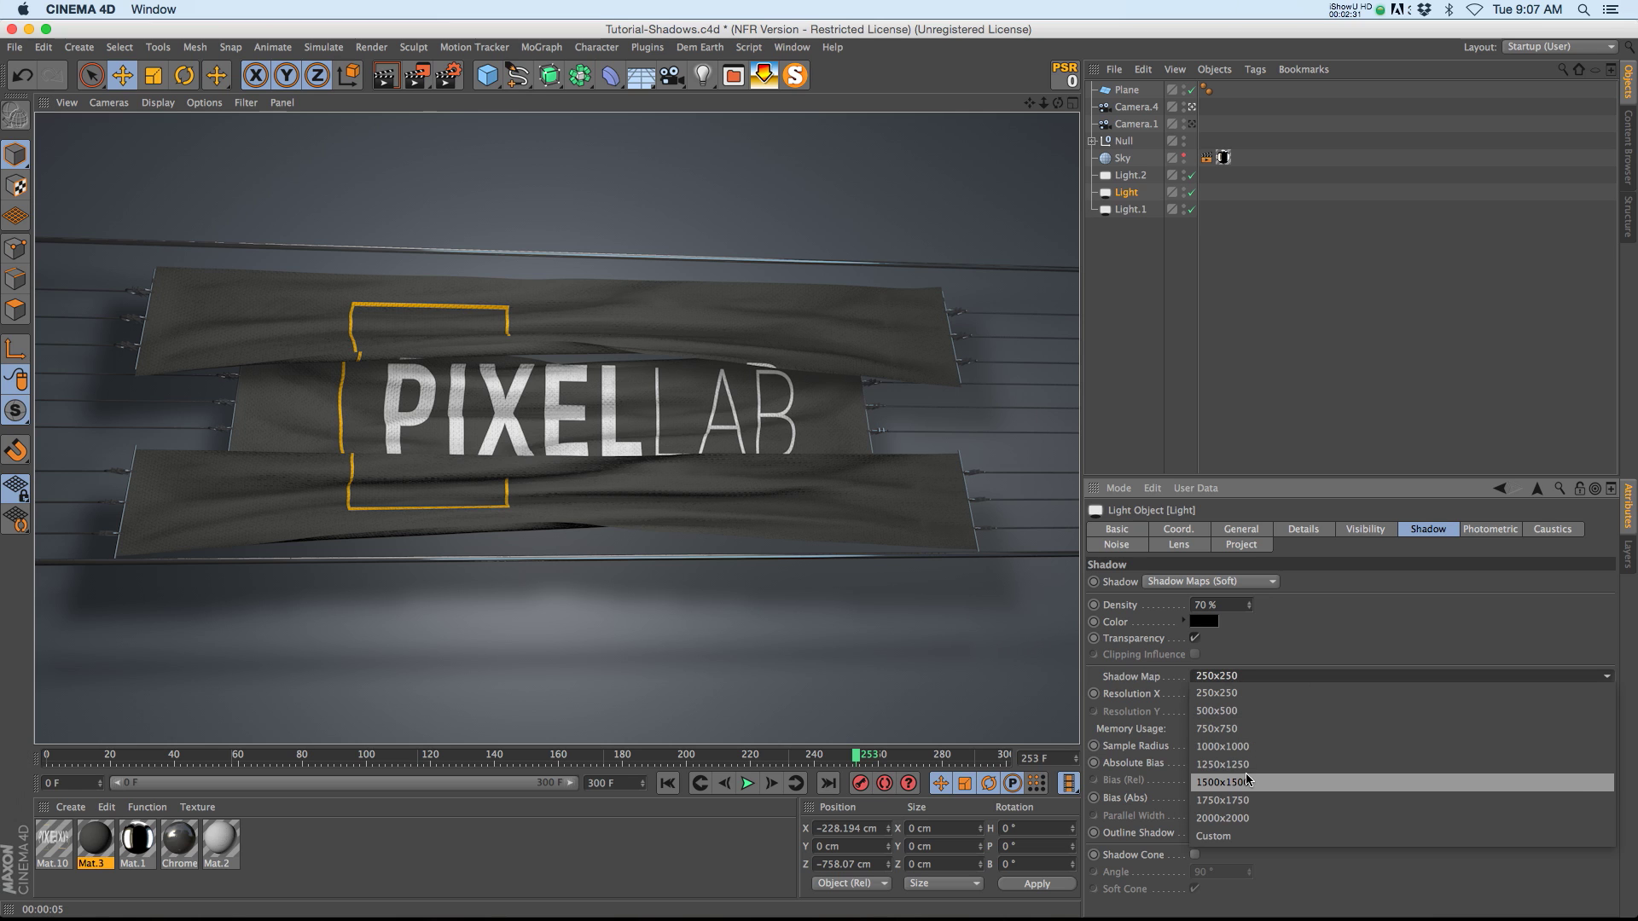
{"action": "left_click", "coordinate": [1251, 804]}
{"action": "key", "text": "ctrl+r"}
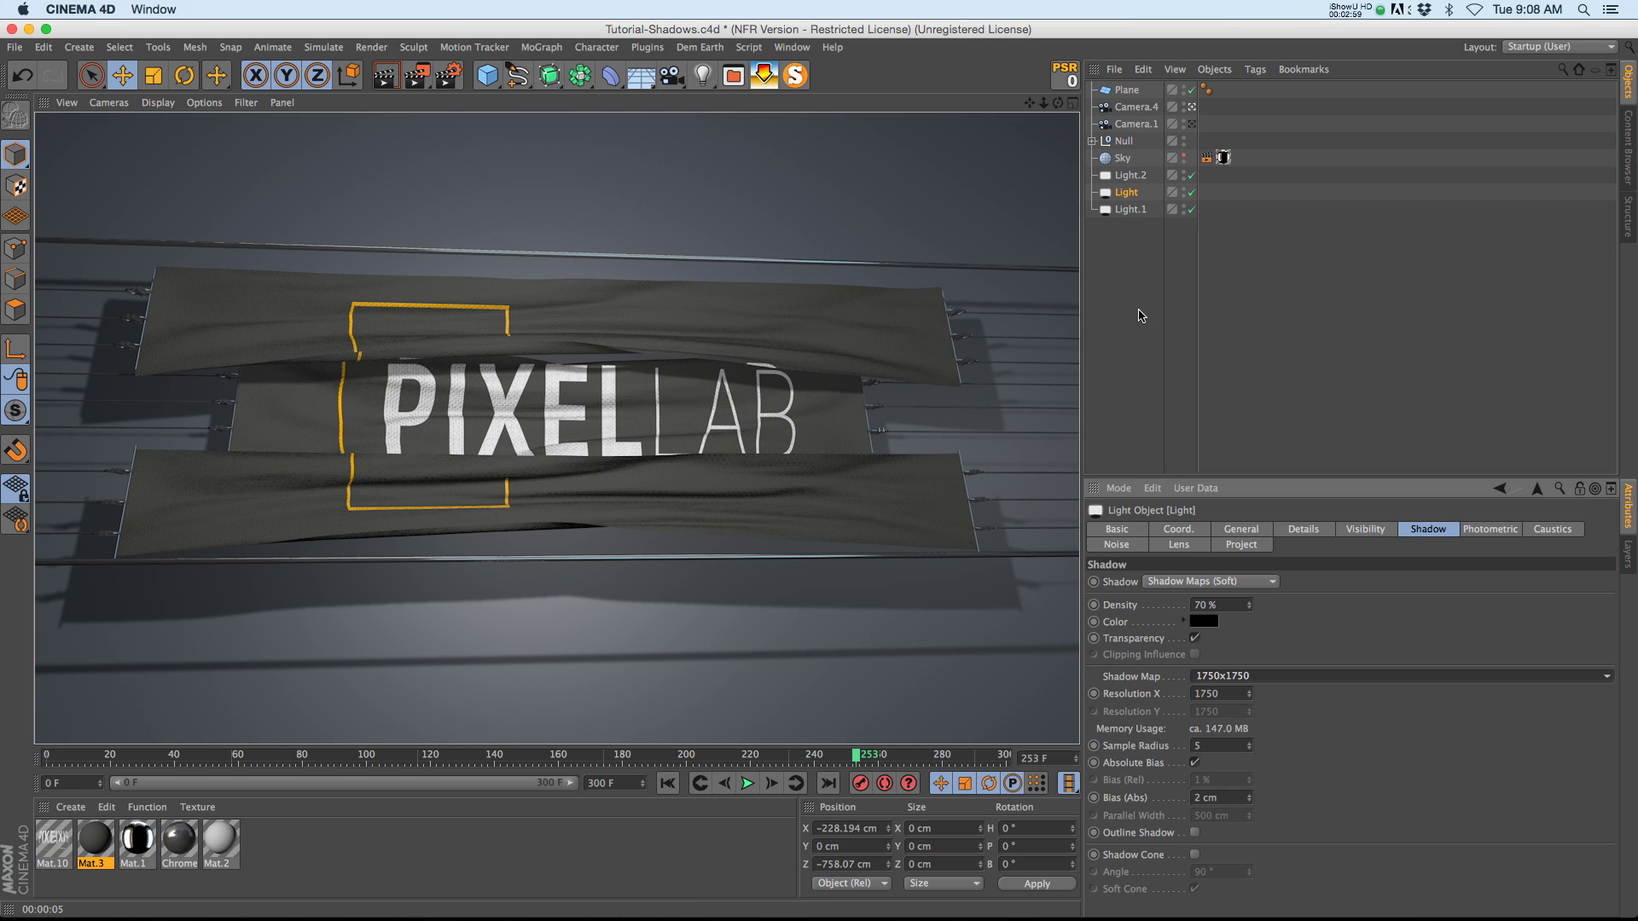
- Add a Shadow multi-pass to the render settings and render the frame to the Picture Viewer
{"action": "left_click", "coordinate": [1121, 321]}
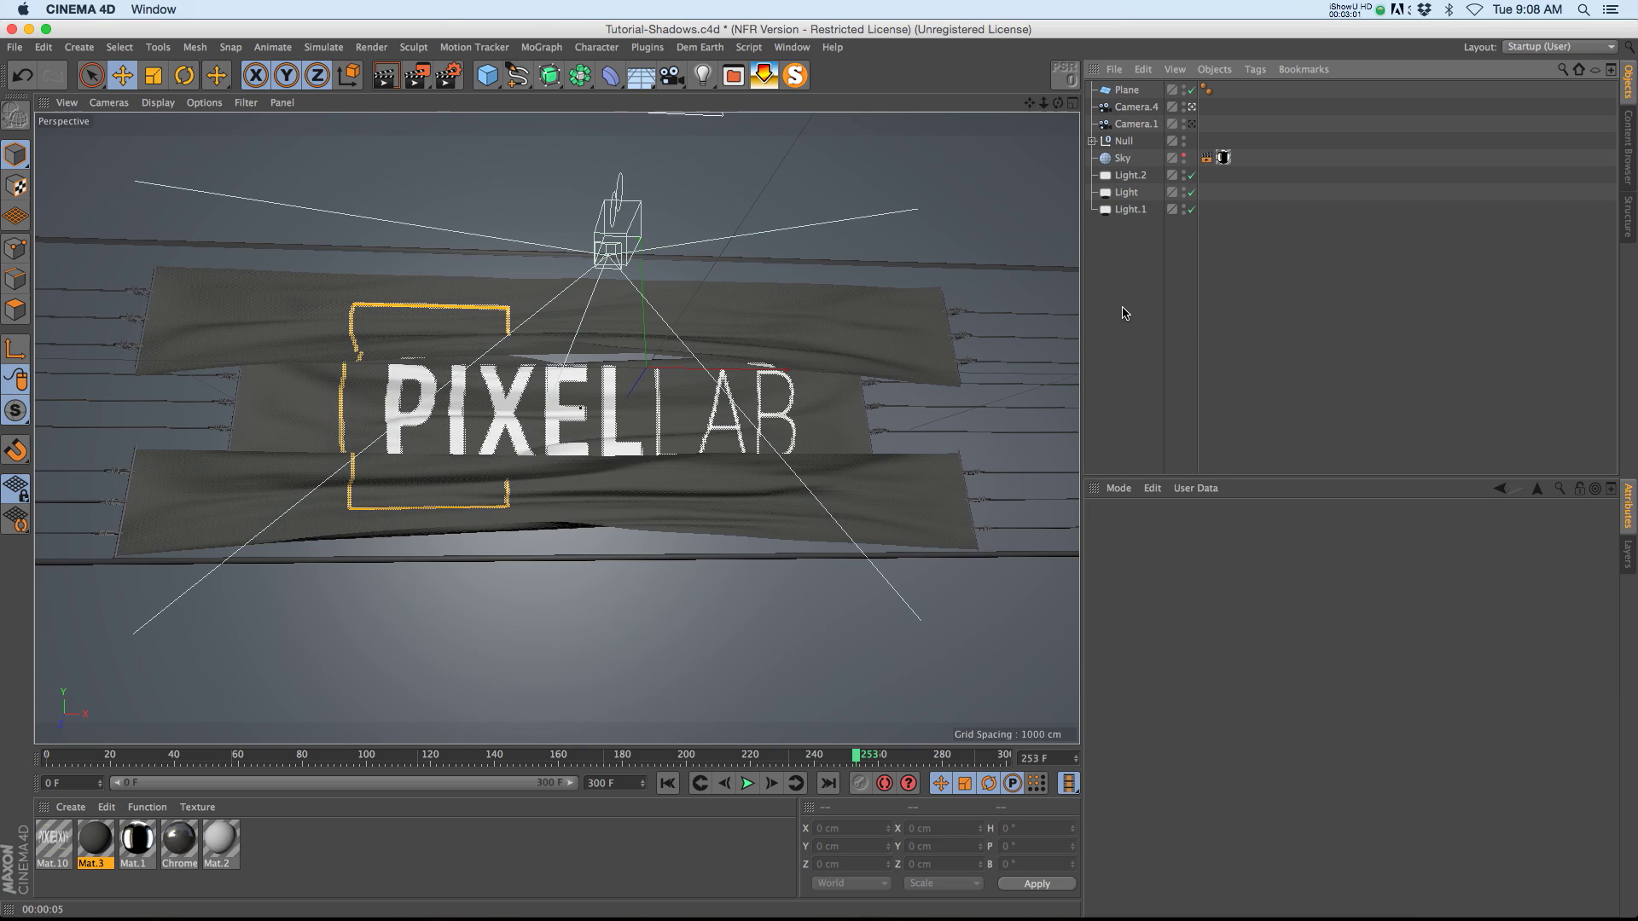
{"action": "key", "text": "ctrl+b"}
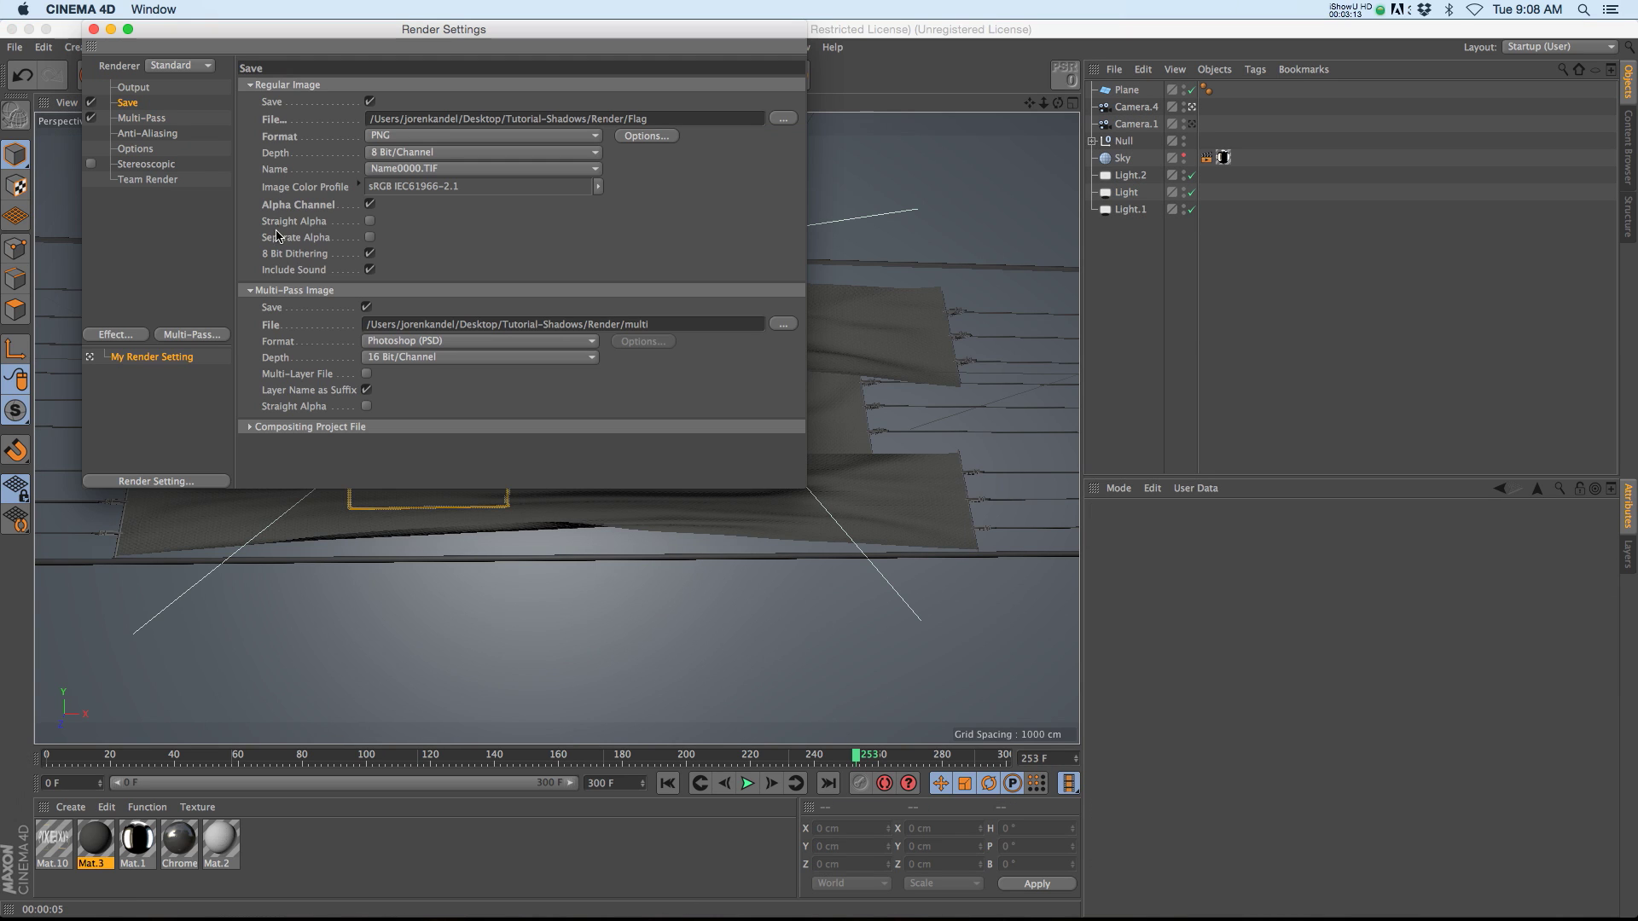
{"action": "left_click", "coordinate": [195, 336]}
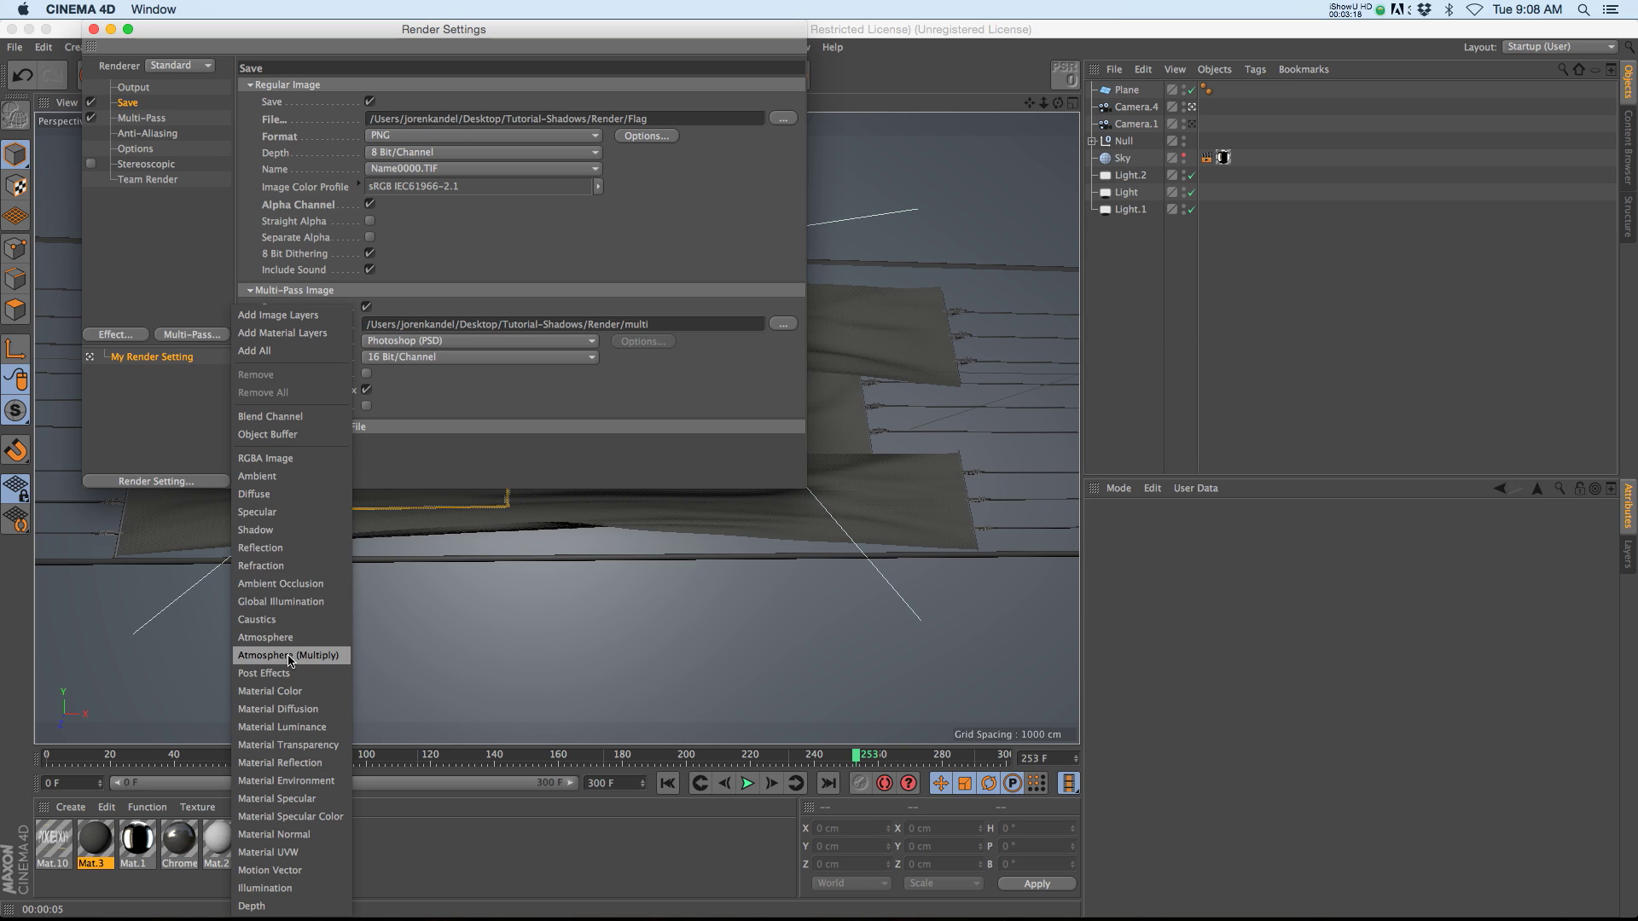
{"action": "left_click", "coordinate": [292, 530]}
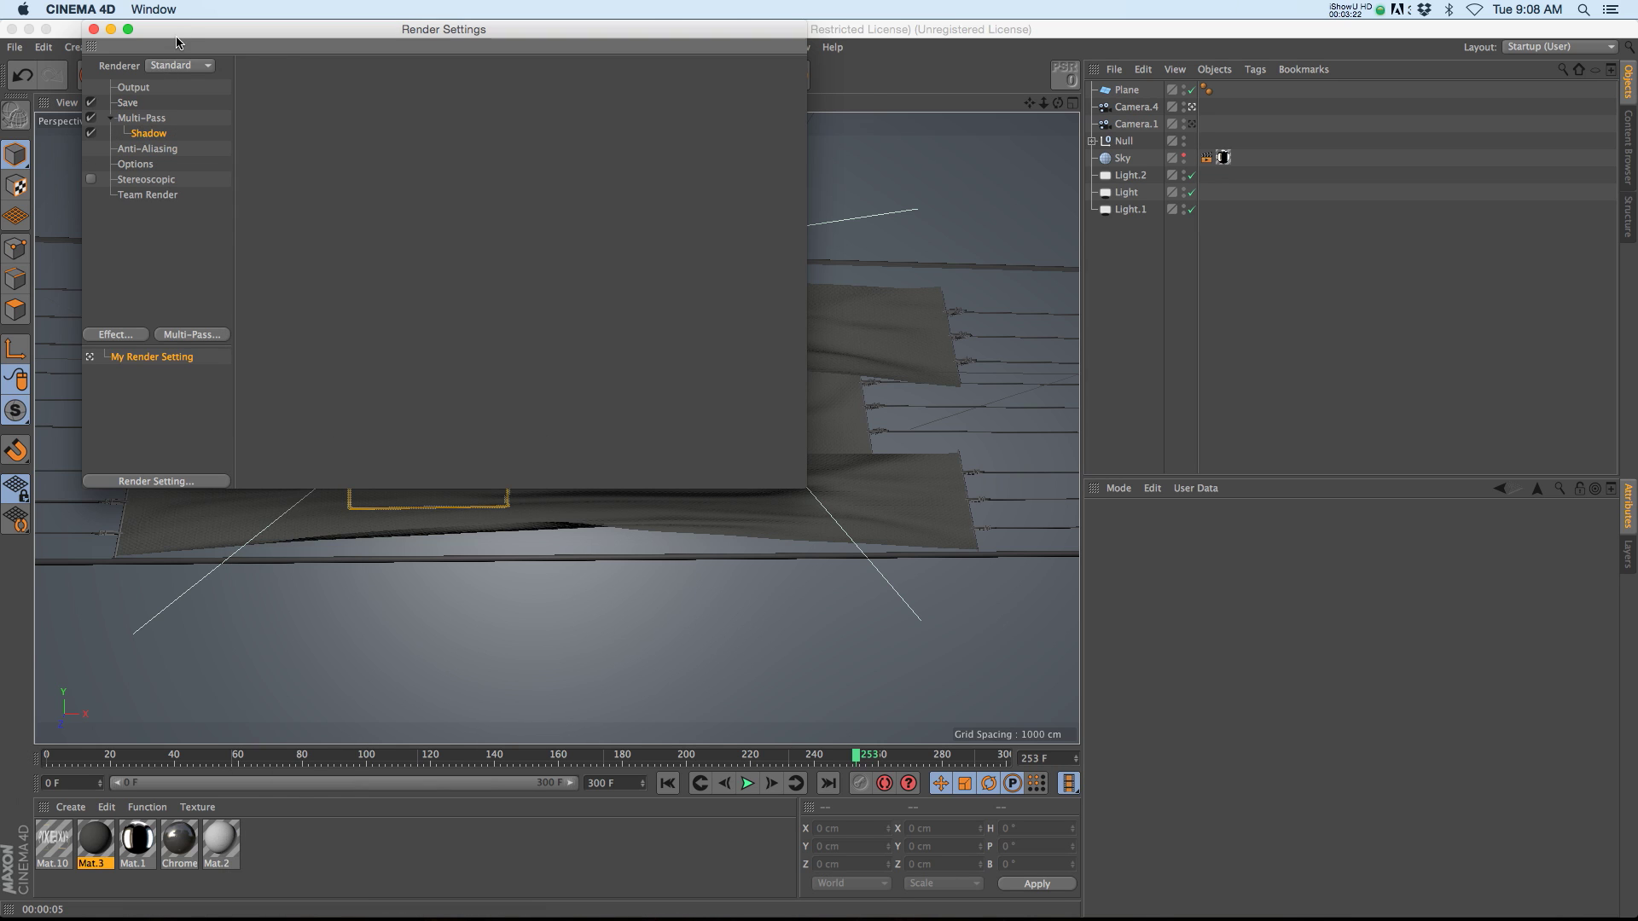
{"action": "left_click_drag", "start_coordinate": [177, 39], "coordinate": [1410, 284]}
{"action": "left_click", "coordinate": [1272, 208]}
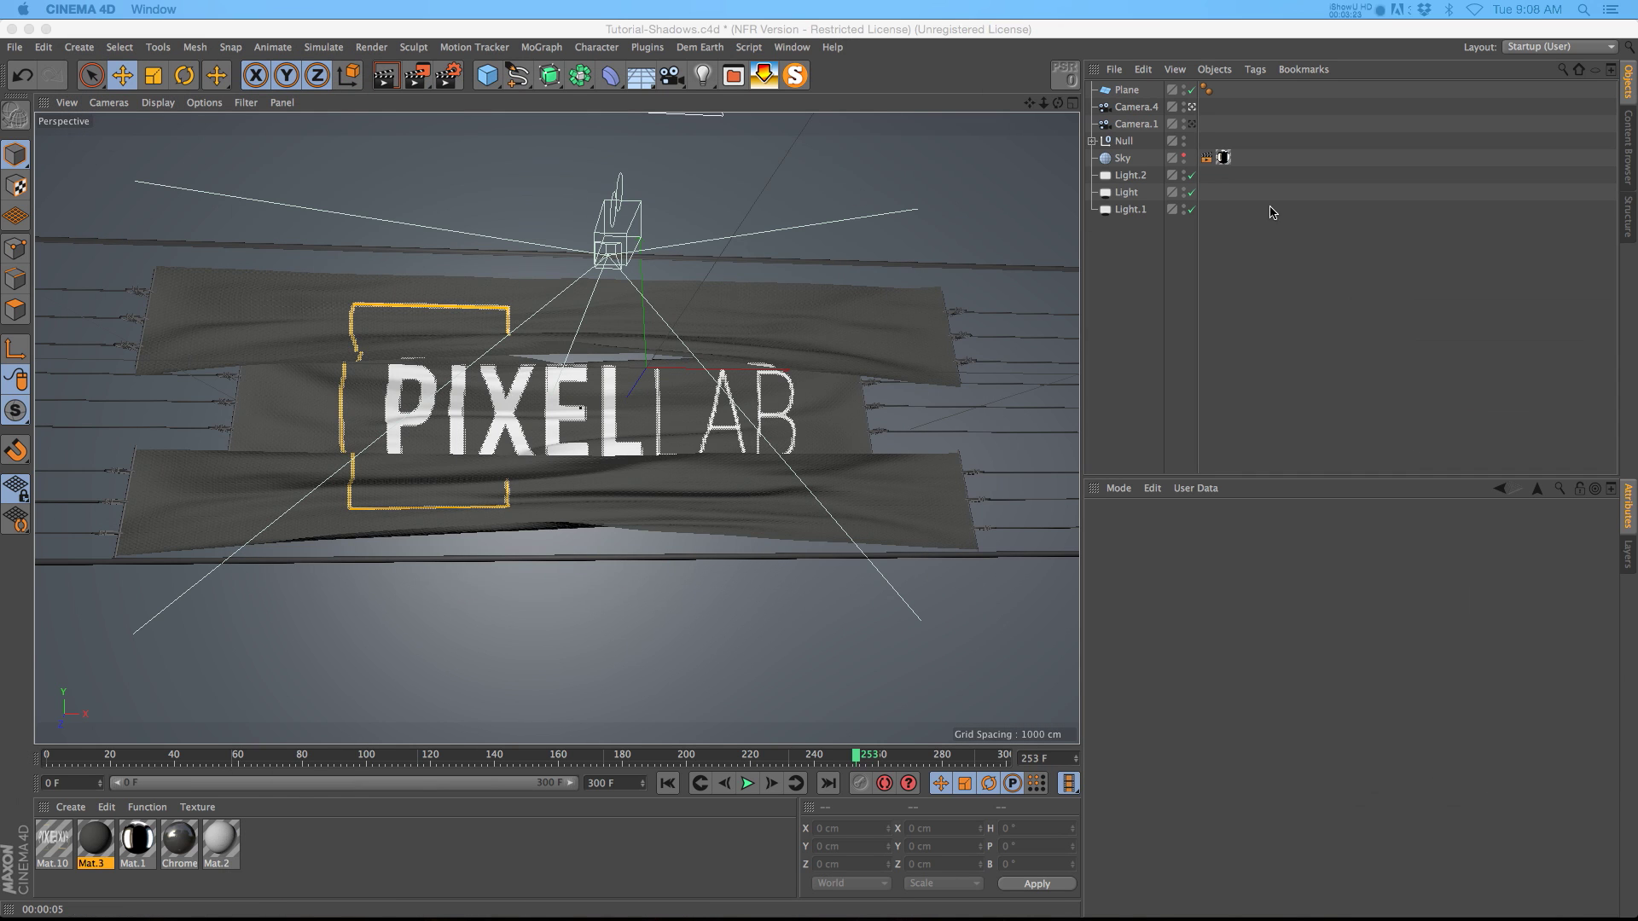
{"action": "left_click", "coordinate": [421, 81]}
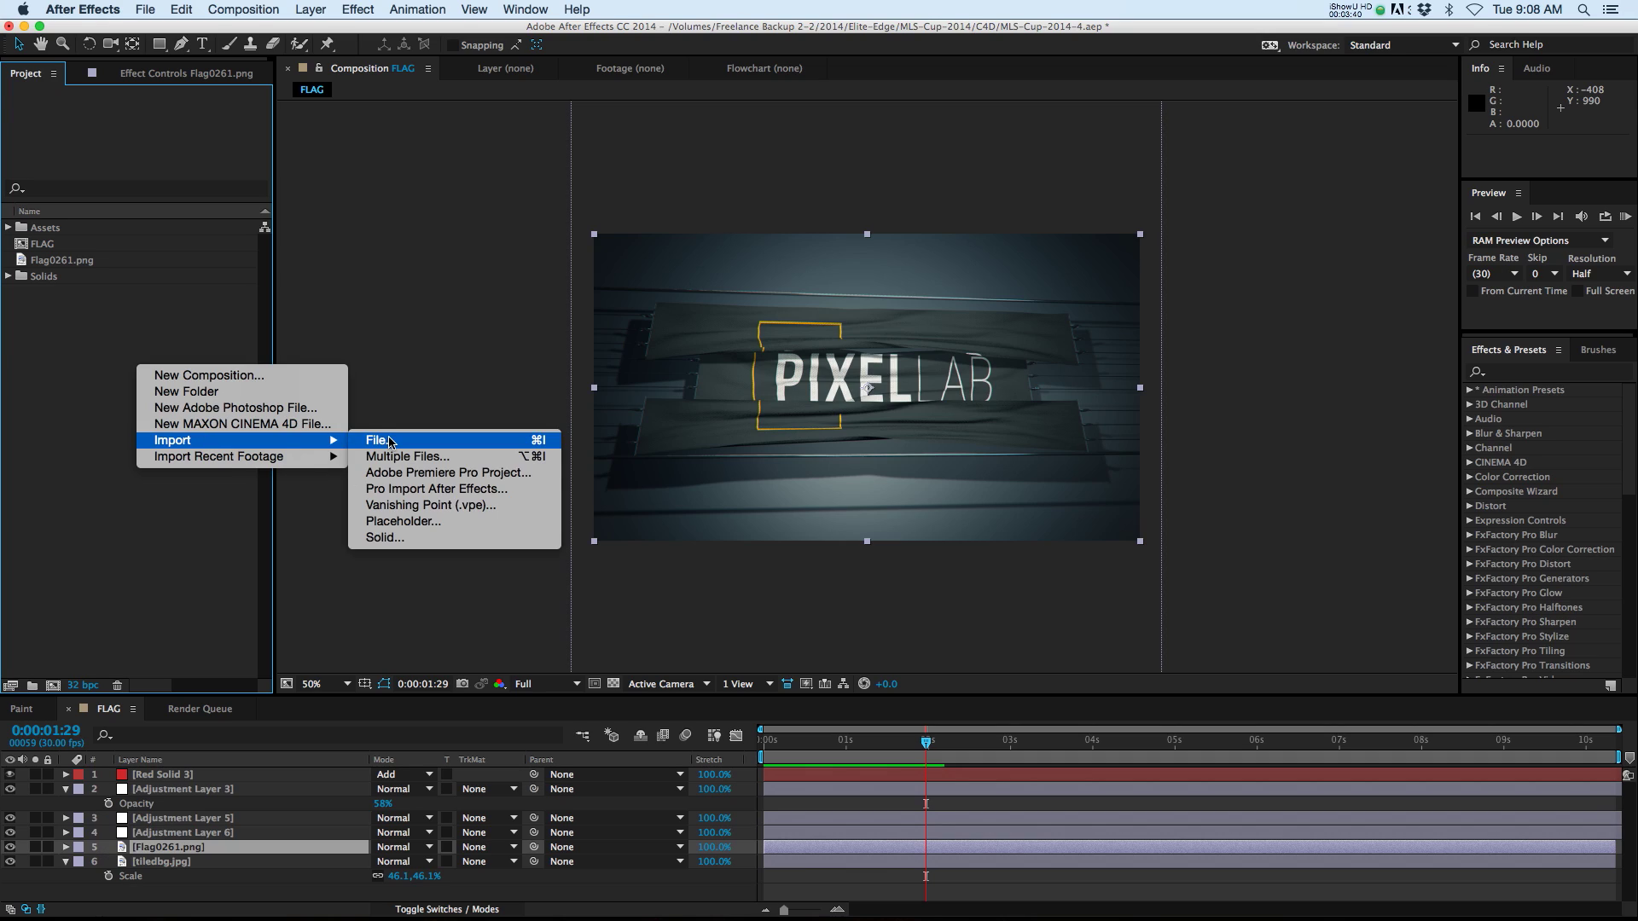
- Preview Flag0261.png and multi_shadow0261.psd from the Render folder in After Effects, and import the shadow pass
{"action": "left_click", "coordinate": [386, 440]}
{"action": "left_click", "coordinate": [765, 135]}
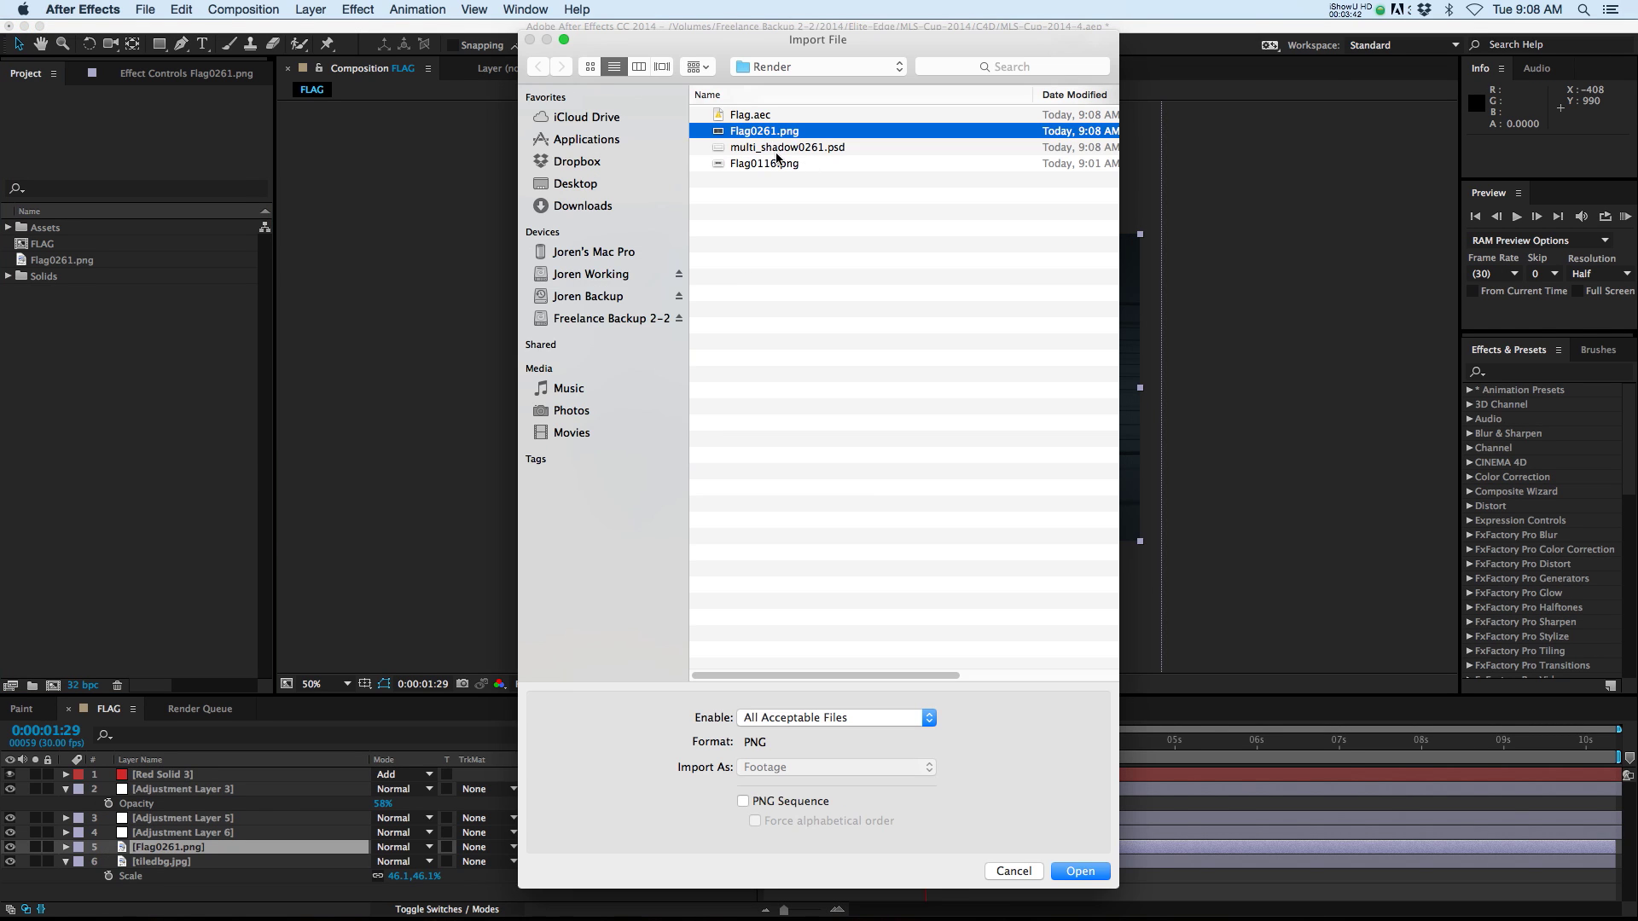
{"action": "key", "text": "space"}
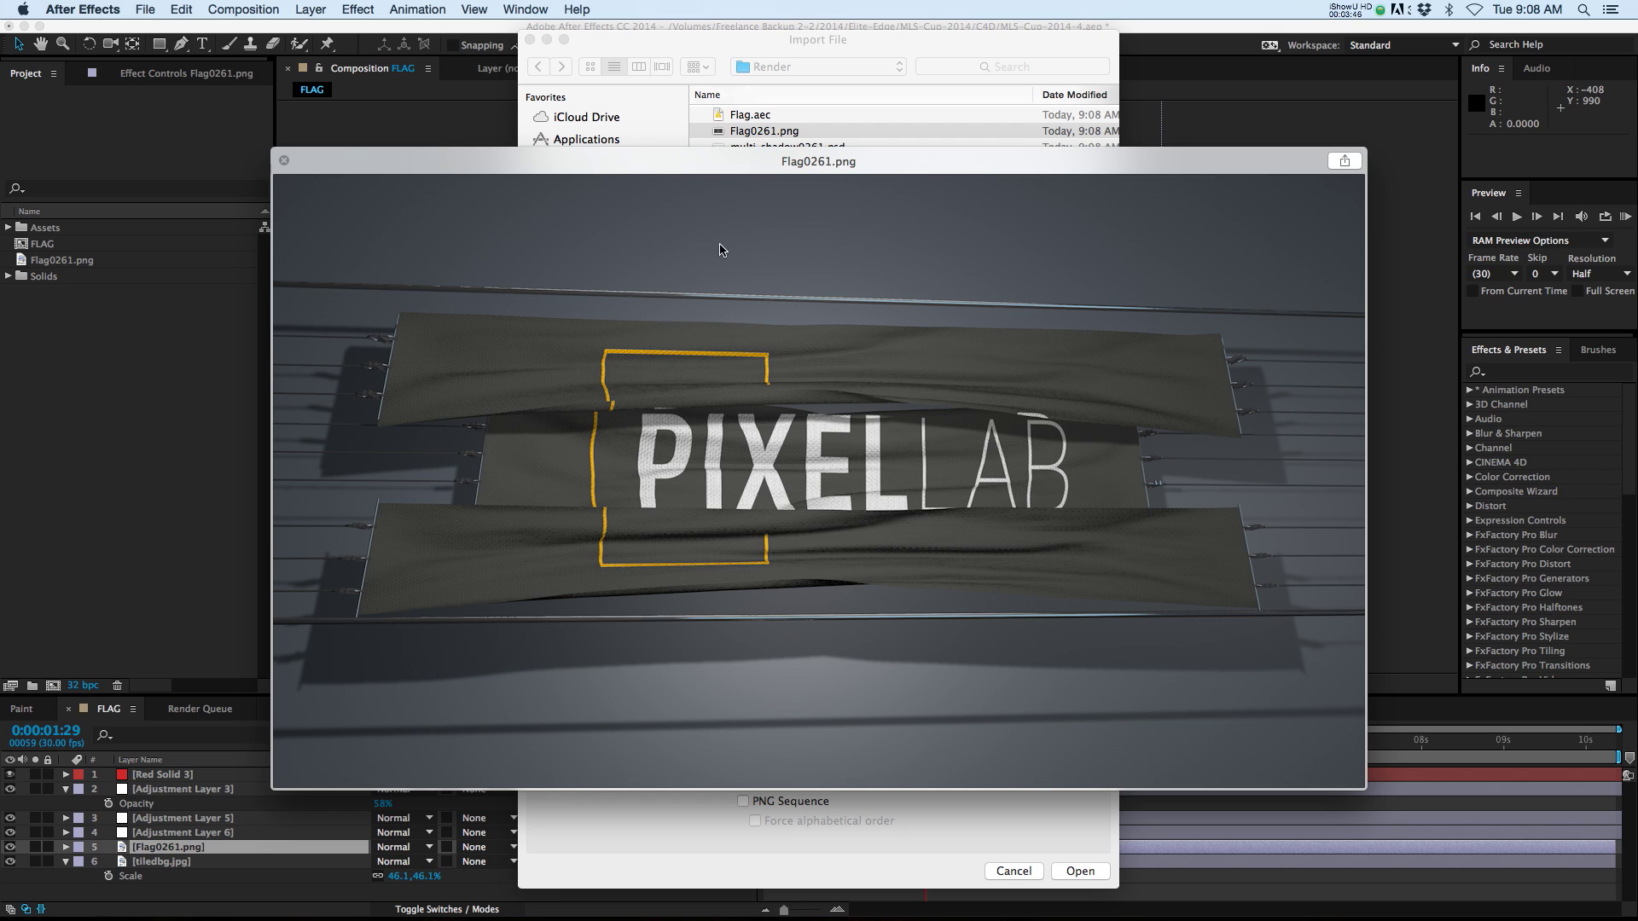
{"action": "key", "text": "Down"}
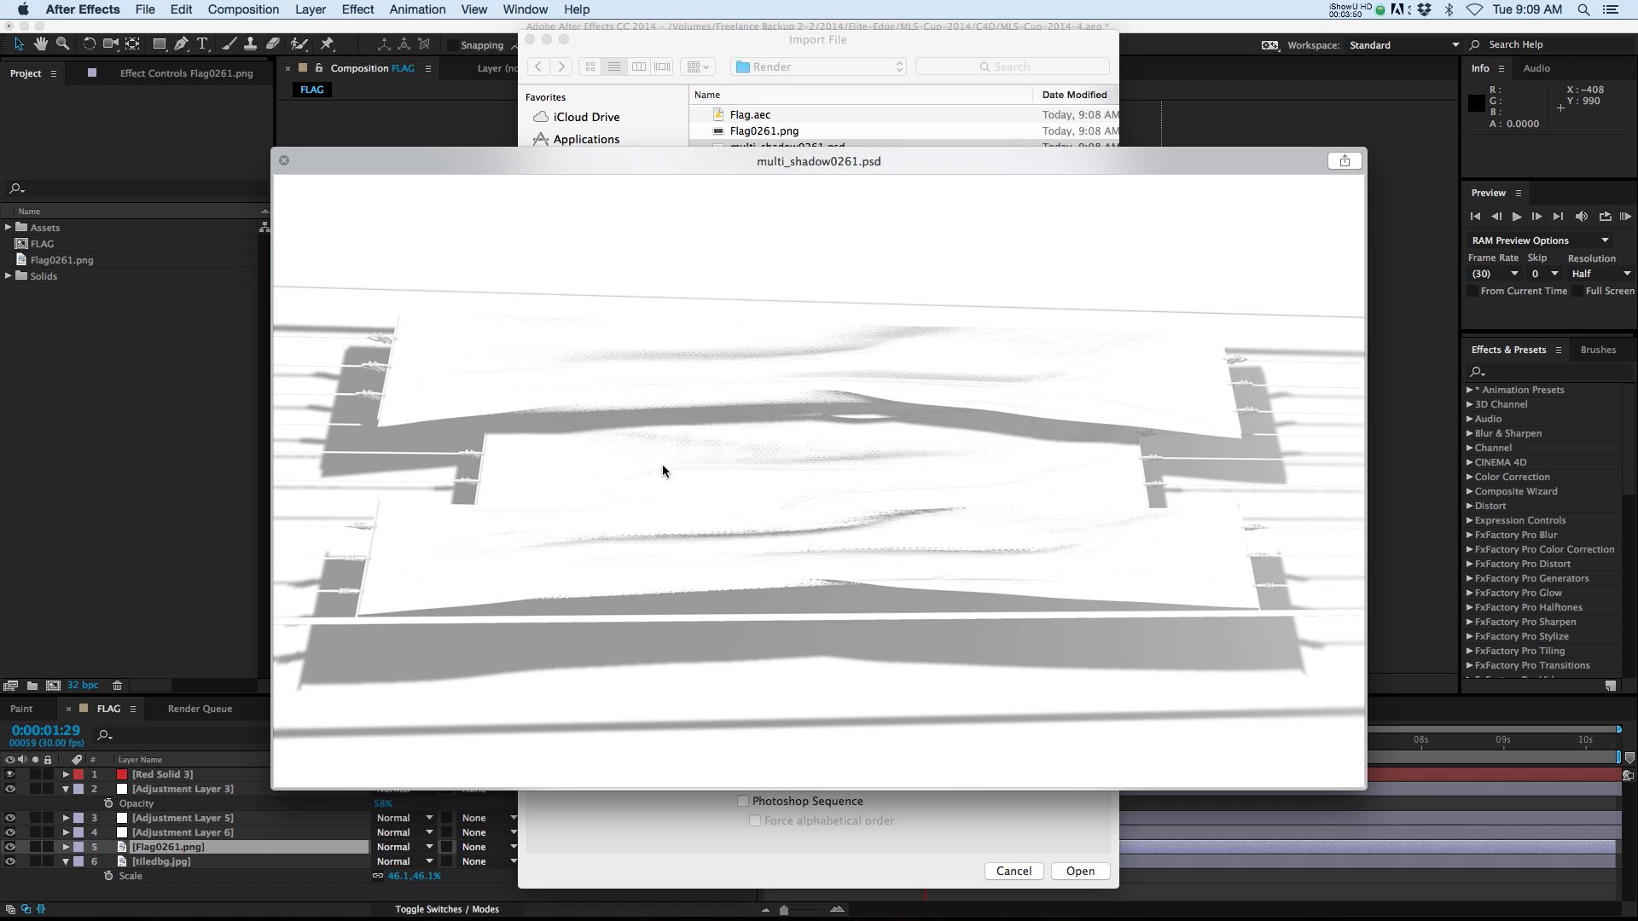
{"action": "key", "text": "space"}
{"action": "left_click", "coordinate": [1081, 871]}
- Place multi_shadow0261.psd below the Flag0261.png layer in the FLAG composition and hide the Flag0261.png layer
{"action": "left_click_drag", "start_coordinate": [52, 277], "coordinate": [197, 851]}
{"action": "left_click", "coordinate": [170, 849]}
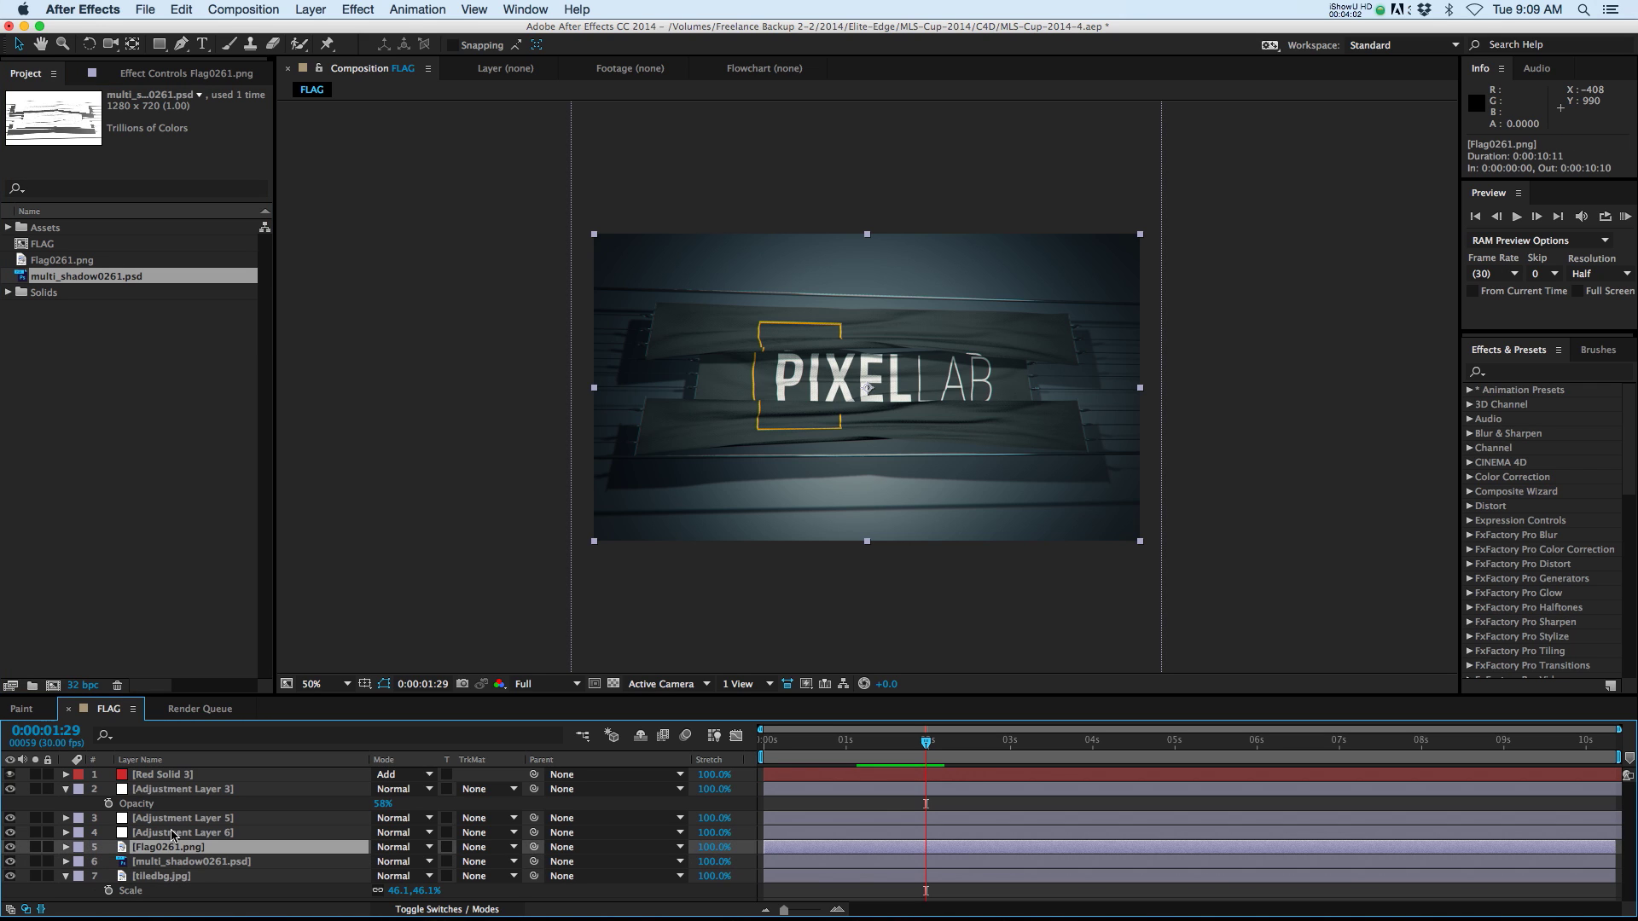
{"action": "left_click", "coordinate": [11, 848]}
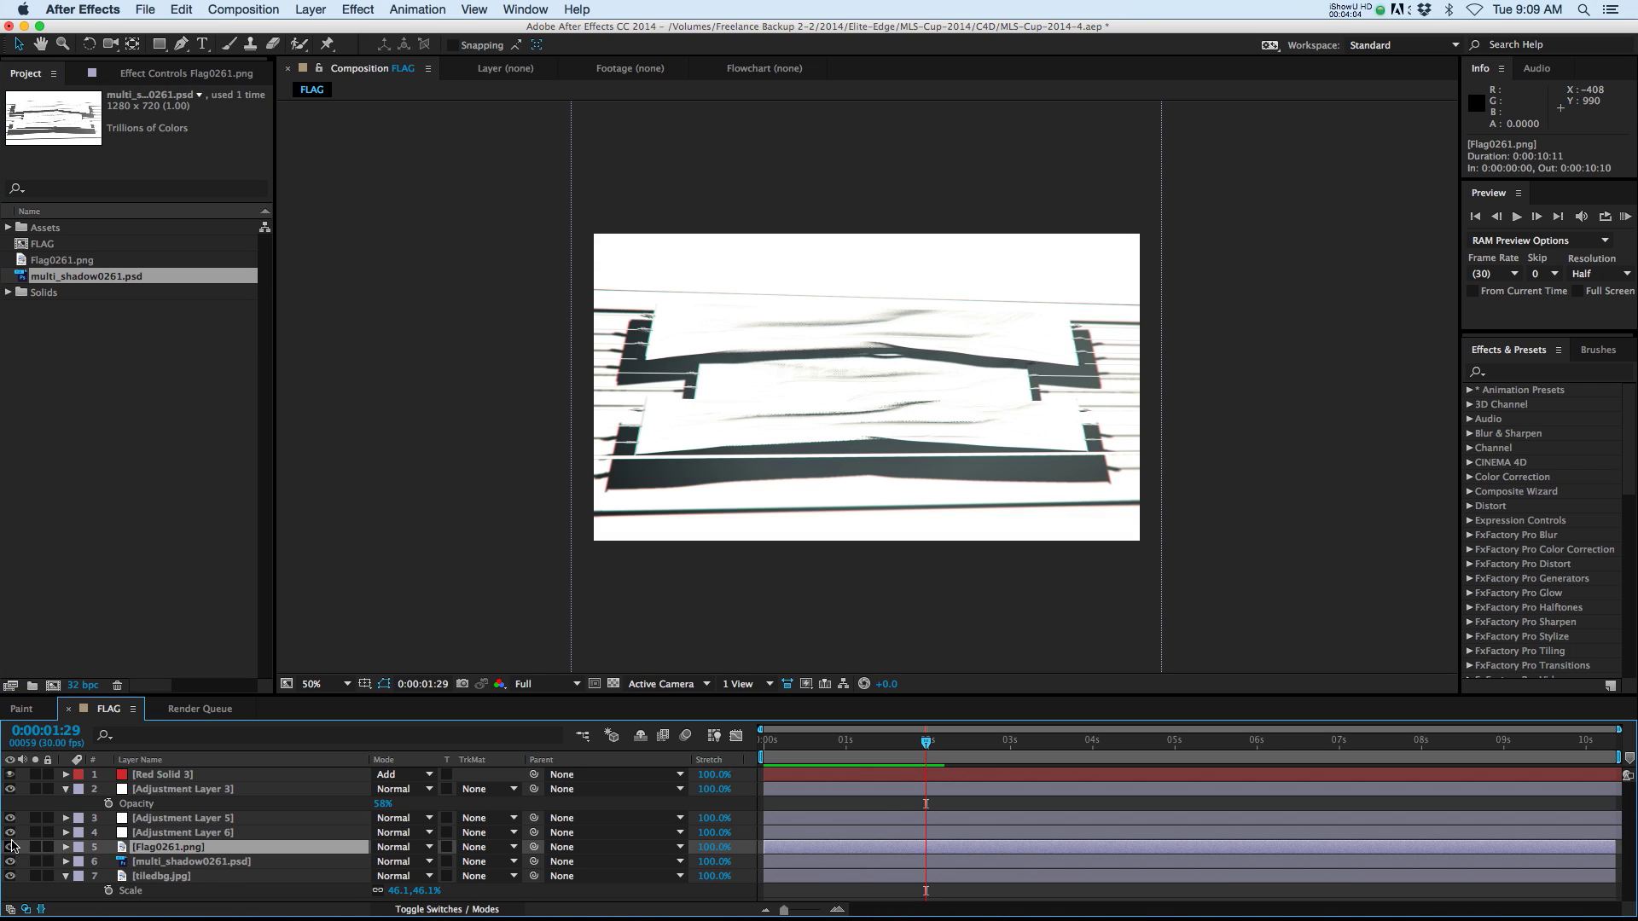
- Show the Flag0261.png layer again, then switch to Cinema 4D and close the Picture Viewer
{"action": "left_click", "coordinate": [11, 848]}
{"action": "mouse_move", "coordinate": [577, 905]}
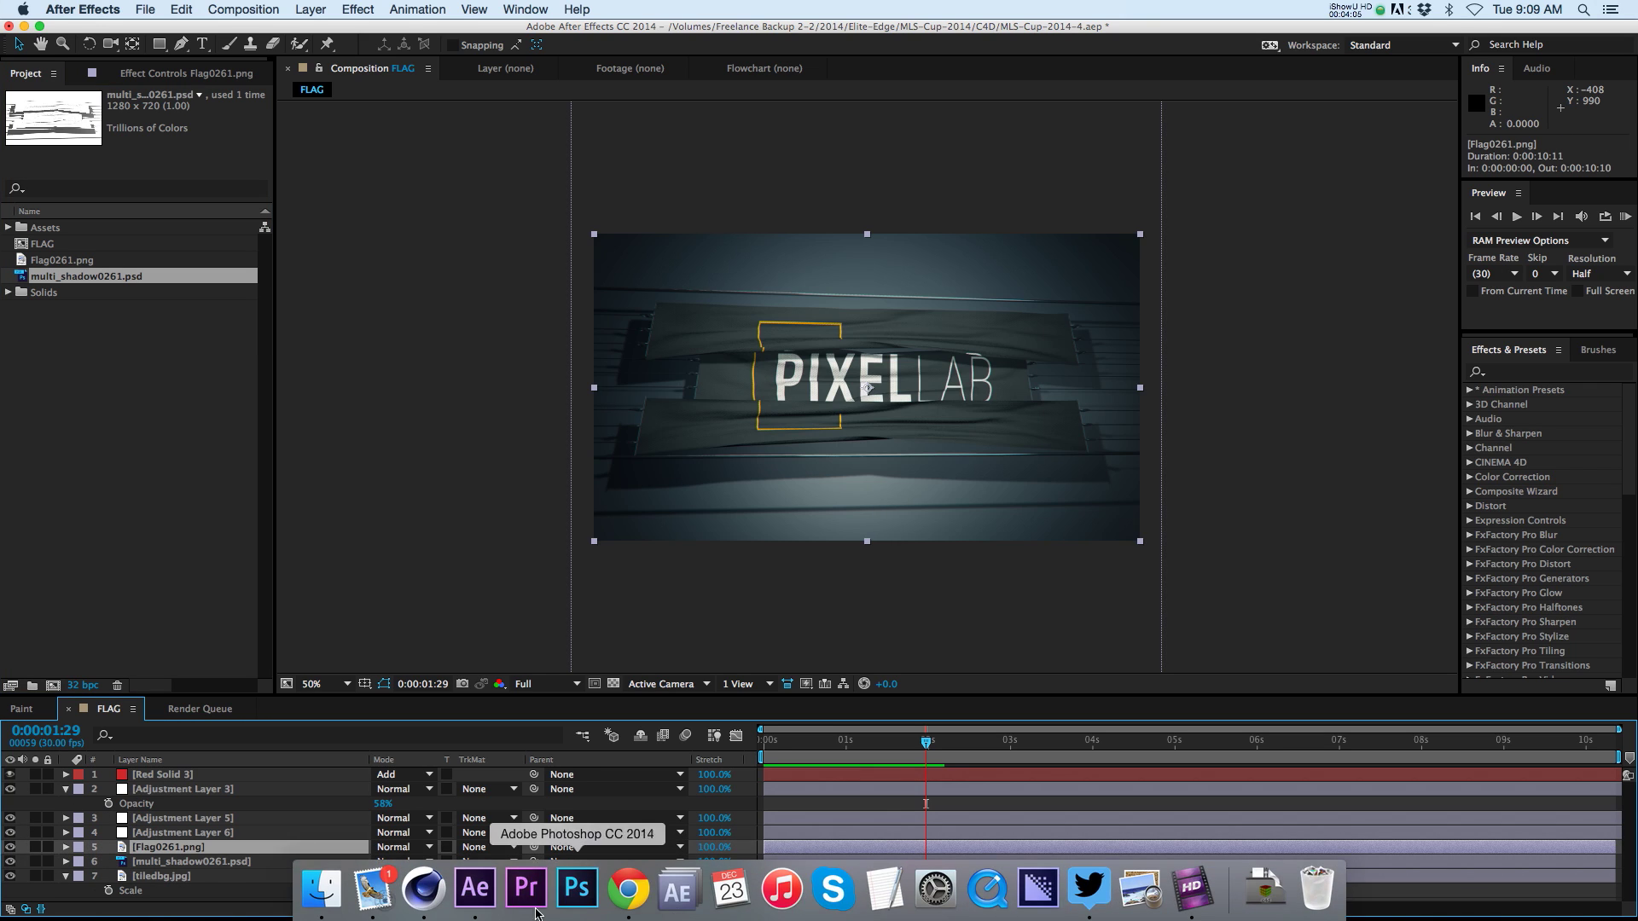
{"action": "left_click", "coordinate": [427, 890]}
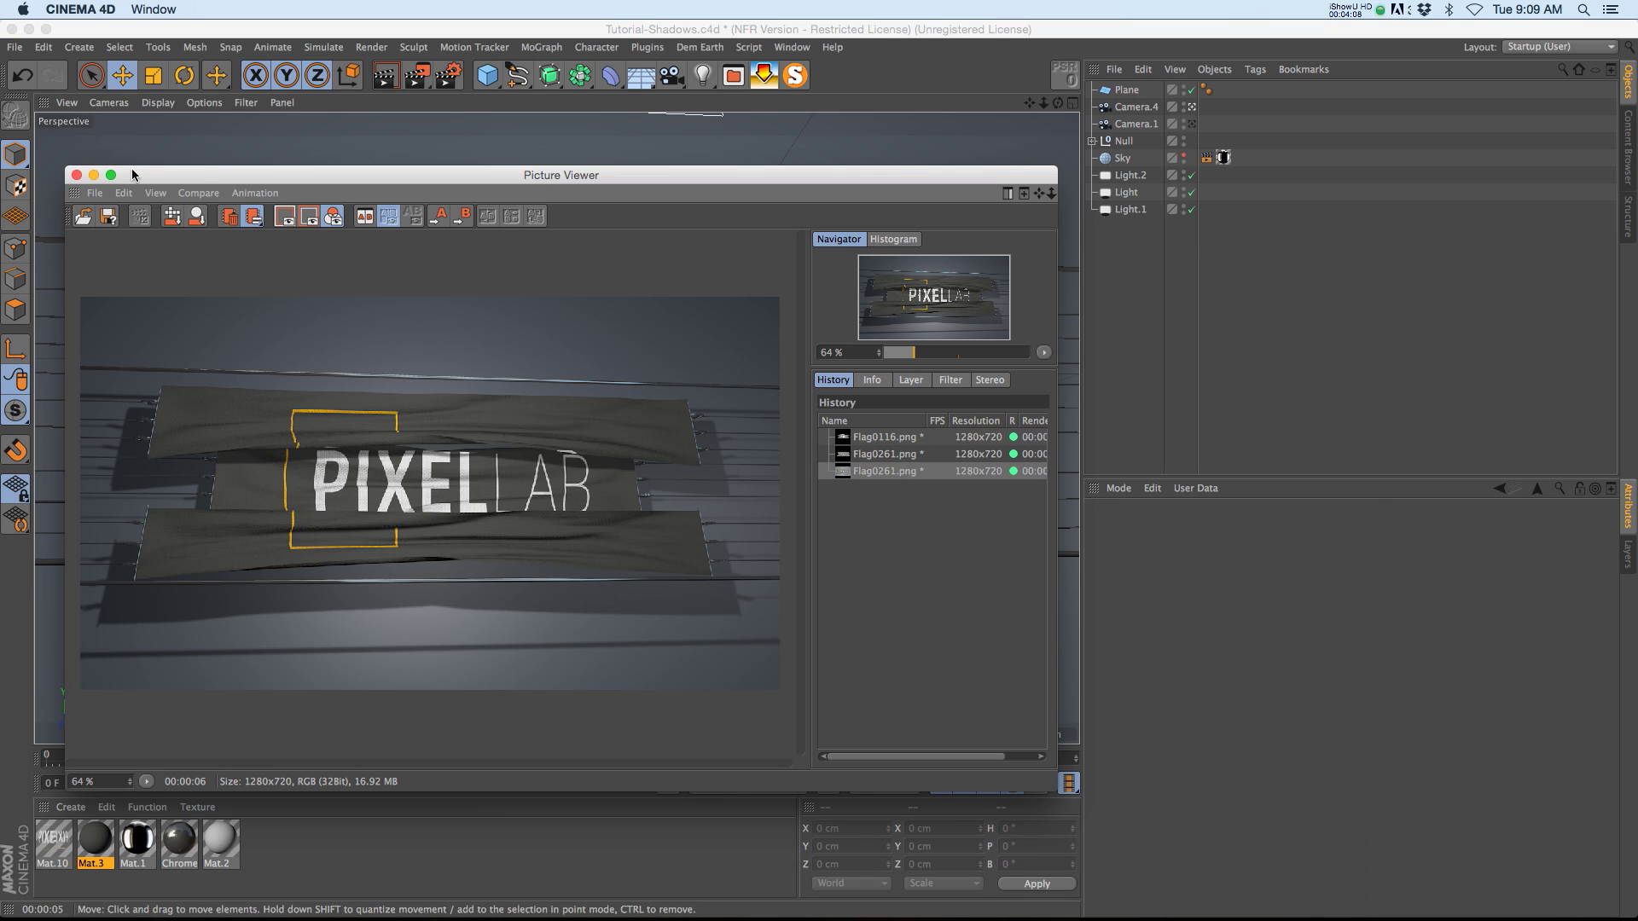
{"action": "left_click", "coordinate": [78, 168]}
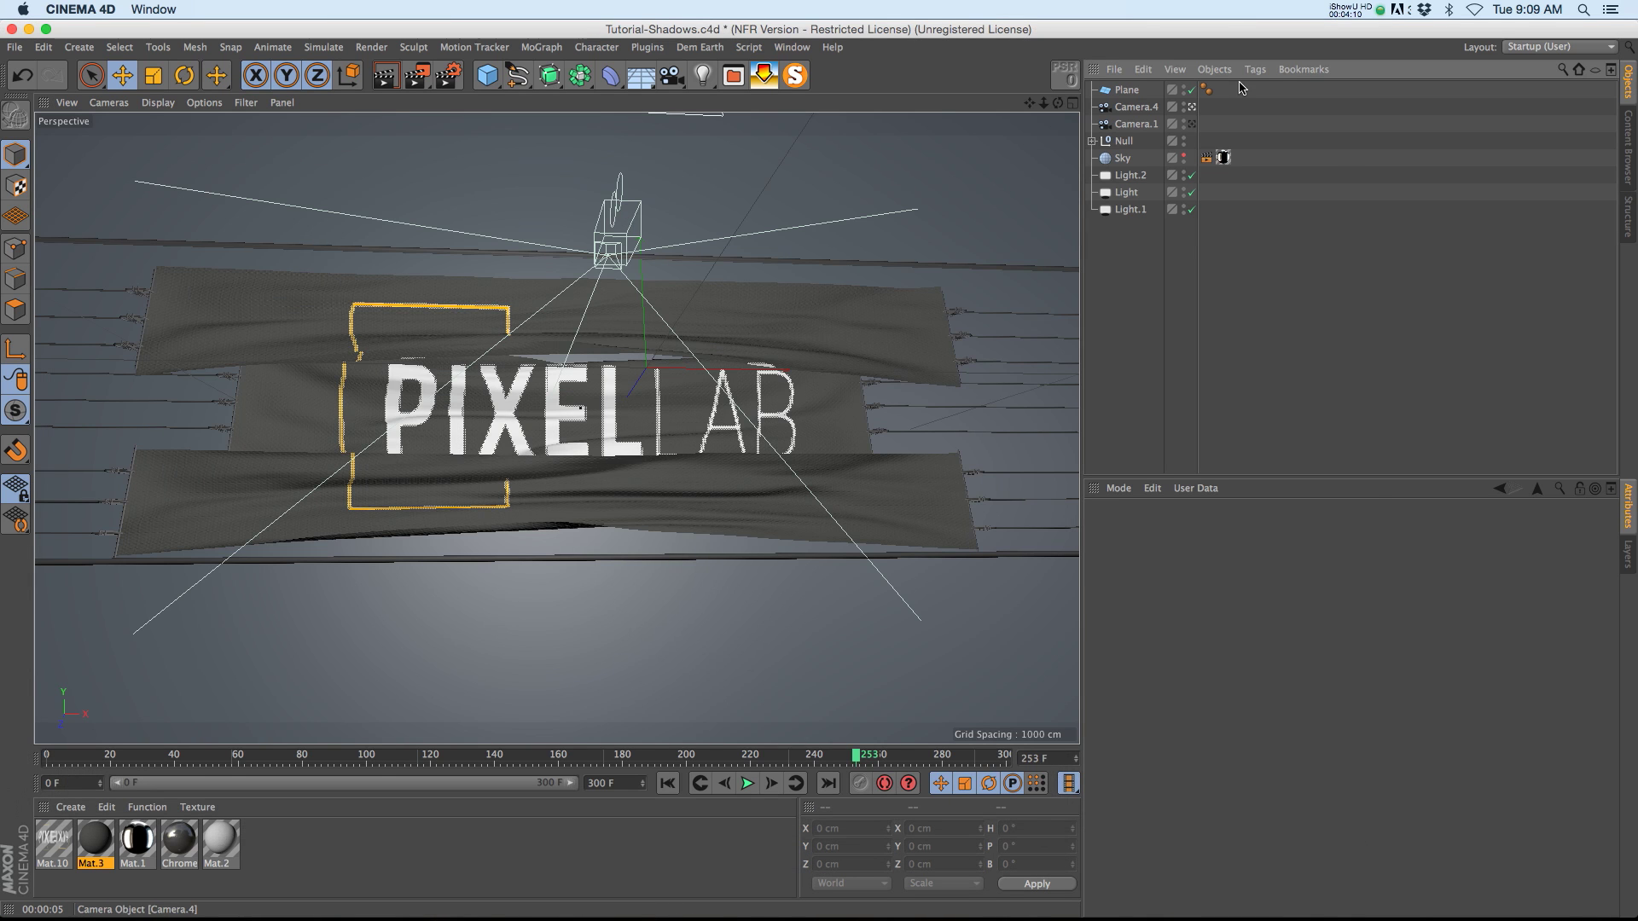
- Add a Compositing tag to the Null group and enable object buffer 1 on it
{"action": "left_click", "coordinate": [1121, 142]}
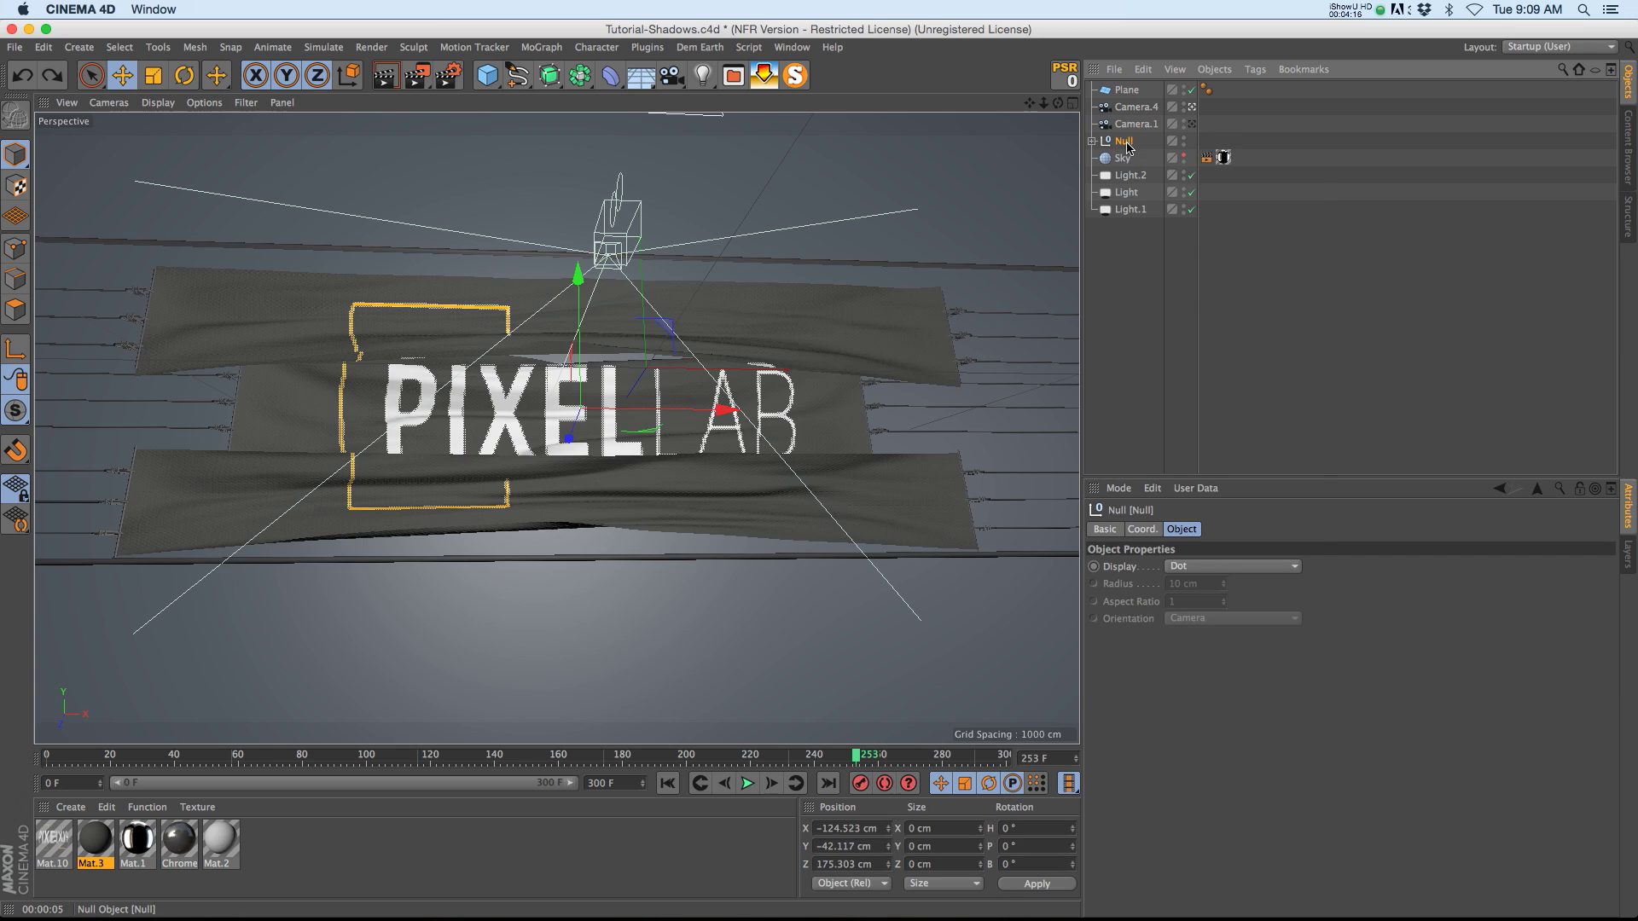
{"action": "right_click", "coordinate": [1128, 145]}
{"action": "mouse_move", "coordinate": [1226, 150]}
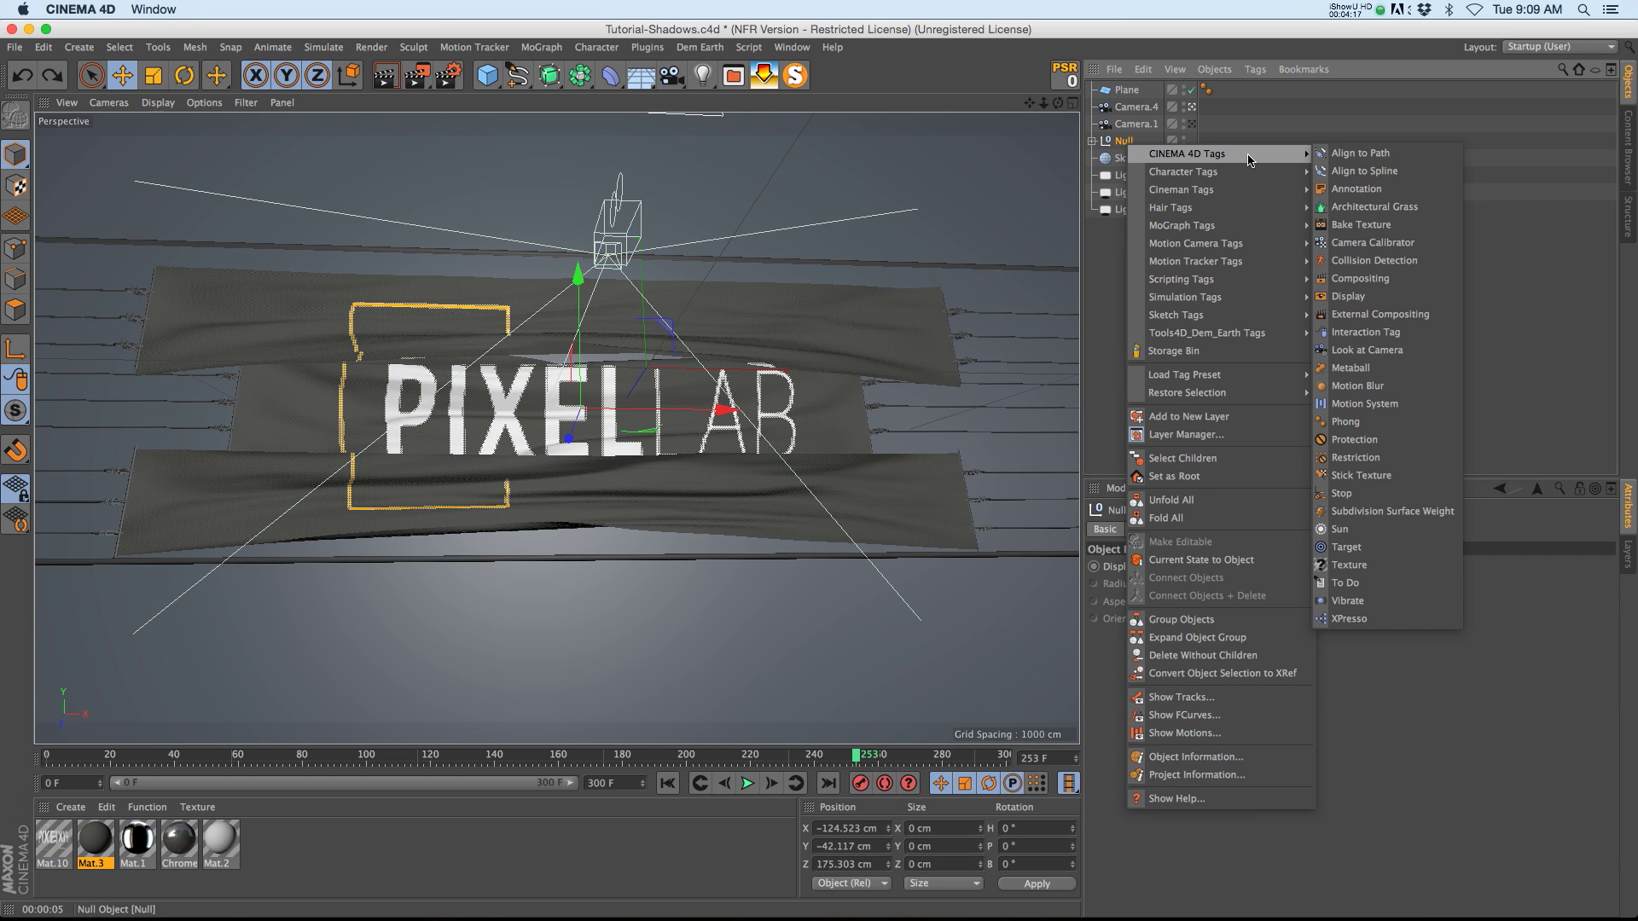
{"action": "left_click", "coordinate": [1391, 283]}
{"action": "left_click", "coordinate": [1365, 531]}
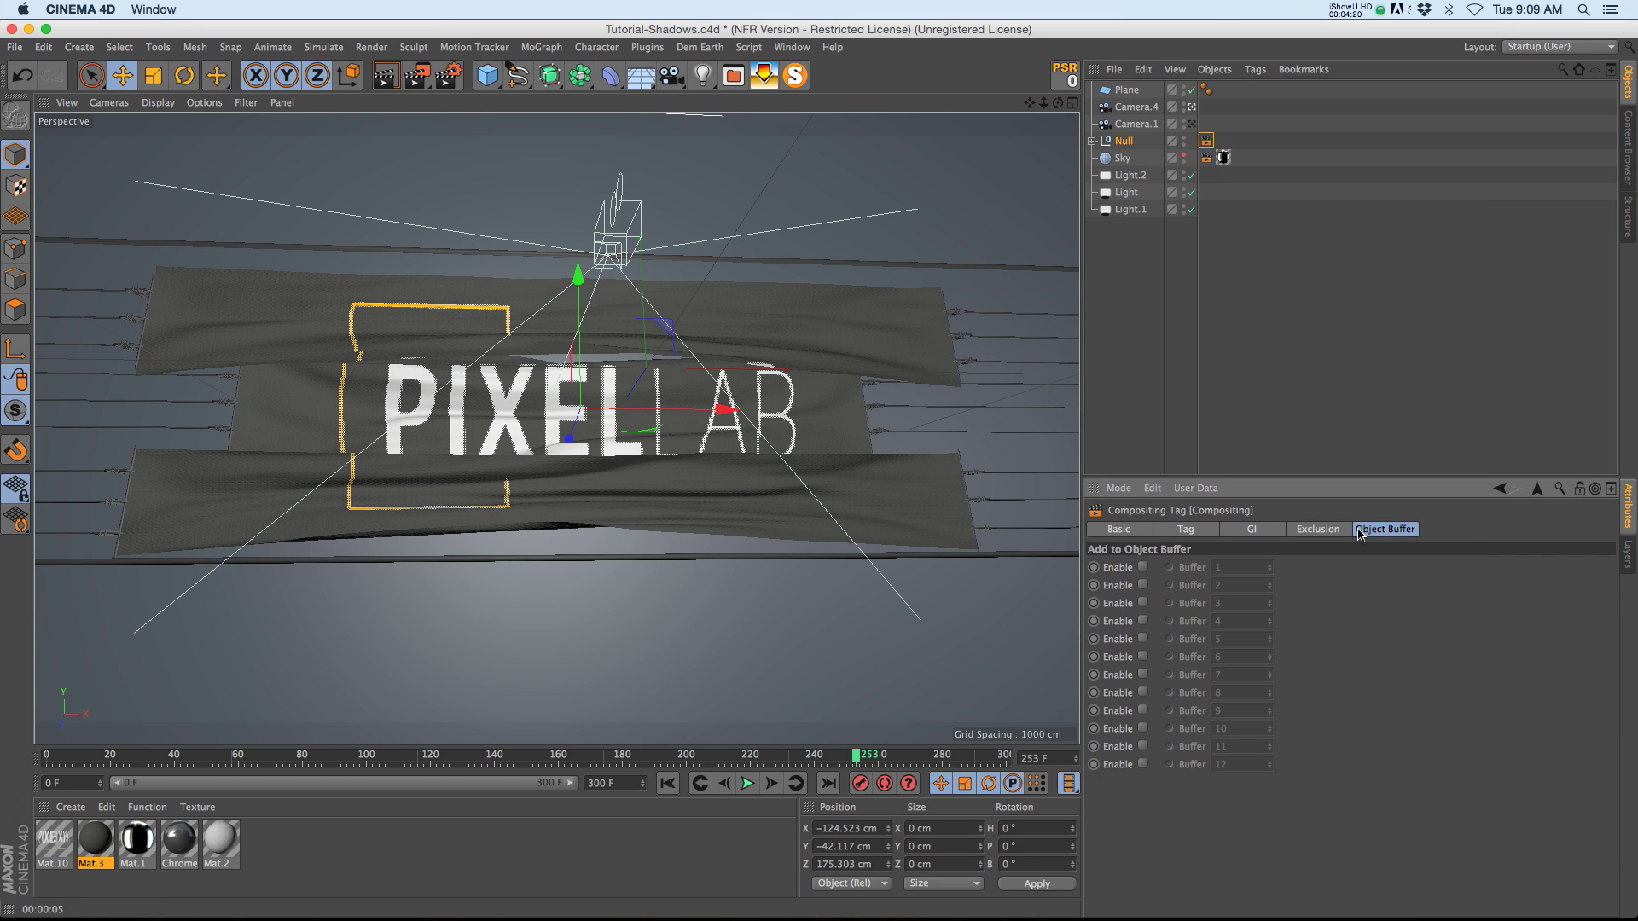
{"action": "left_click", "coordinate": [1143, 567]}
- Add an Object Buffer multi-pass with group ID 1 and render the frame to the Picture Viewer, overwriting the existing files
{"action": "left_click", "coordinate": [440, 73]}
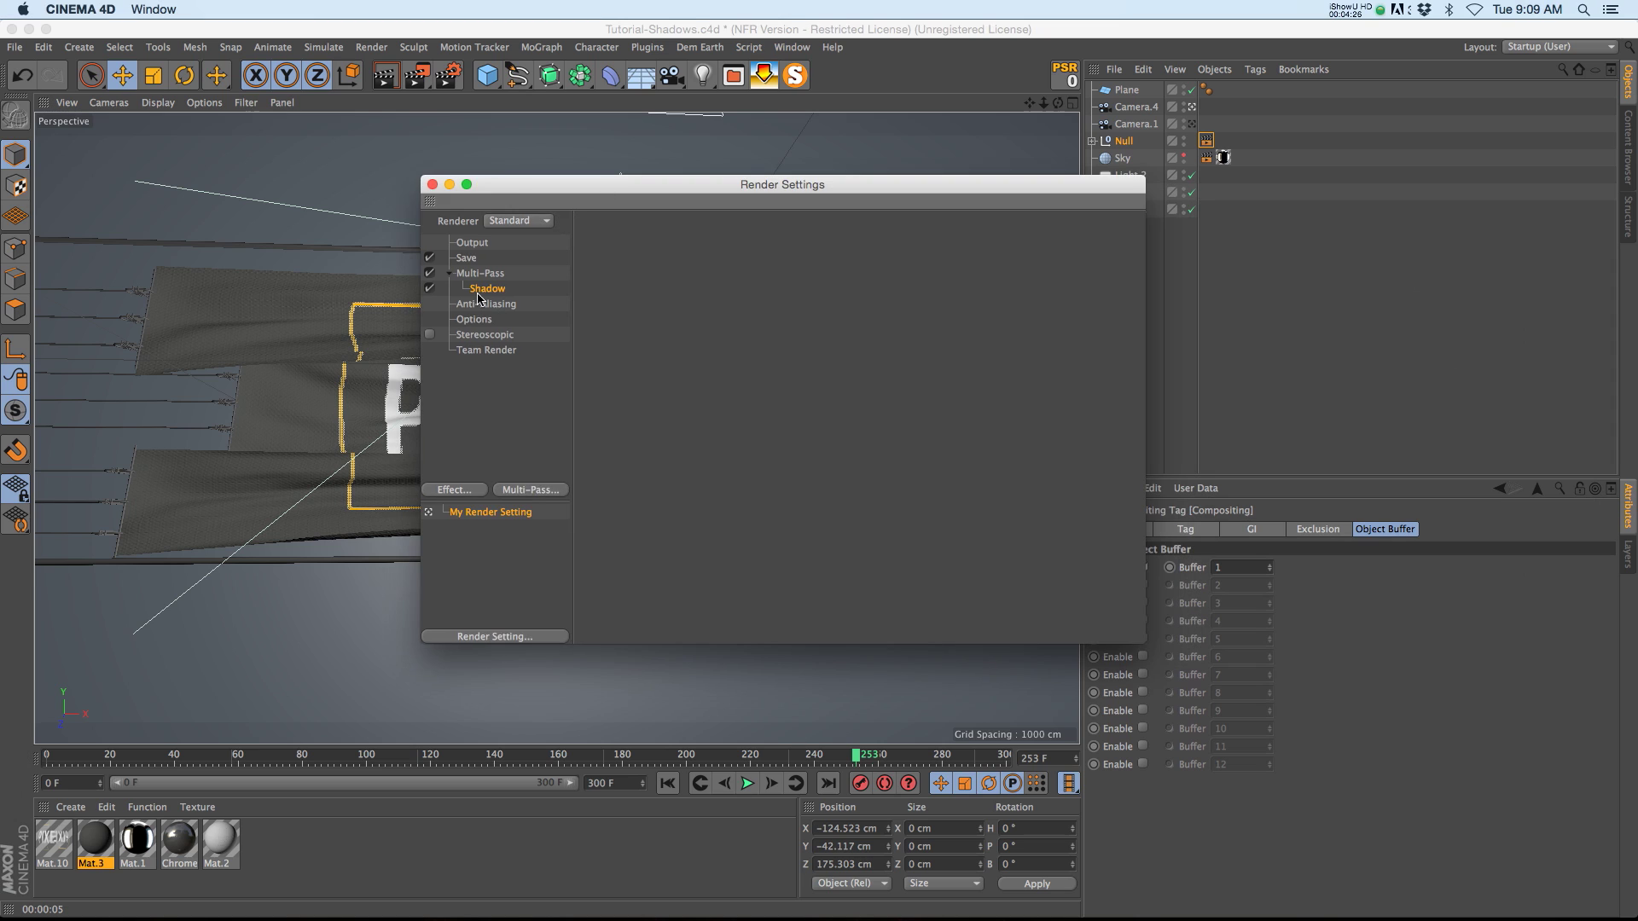
{"action": "left_click", "coordinate": [523, 489]}
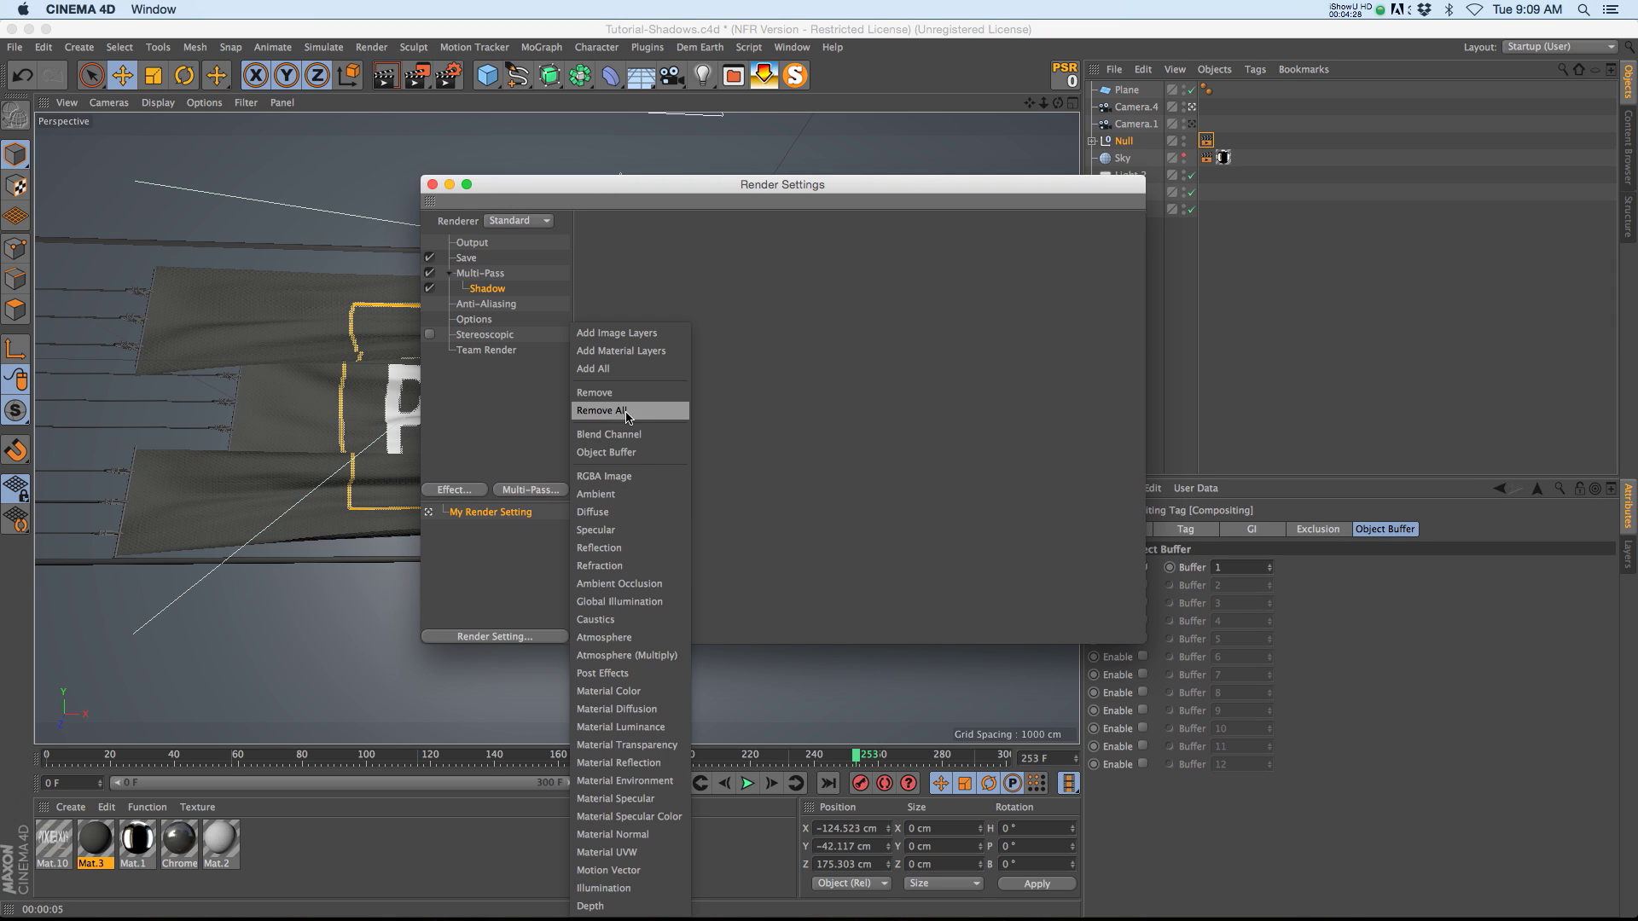
{"action": "left_click", "coordinate": [622, 451]}
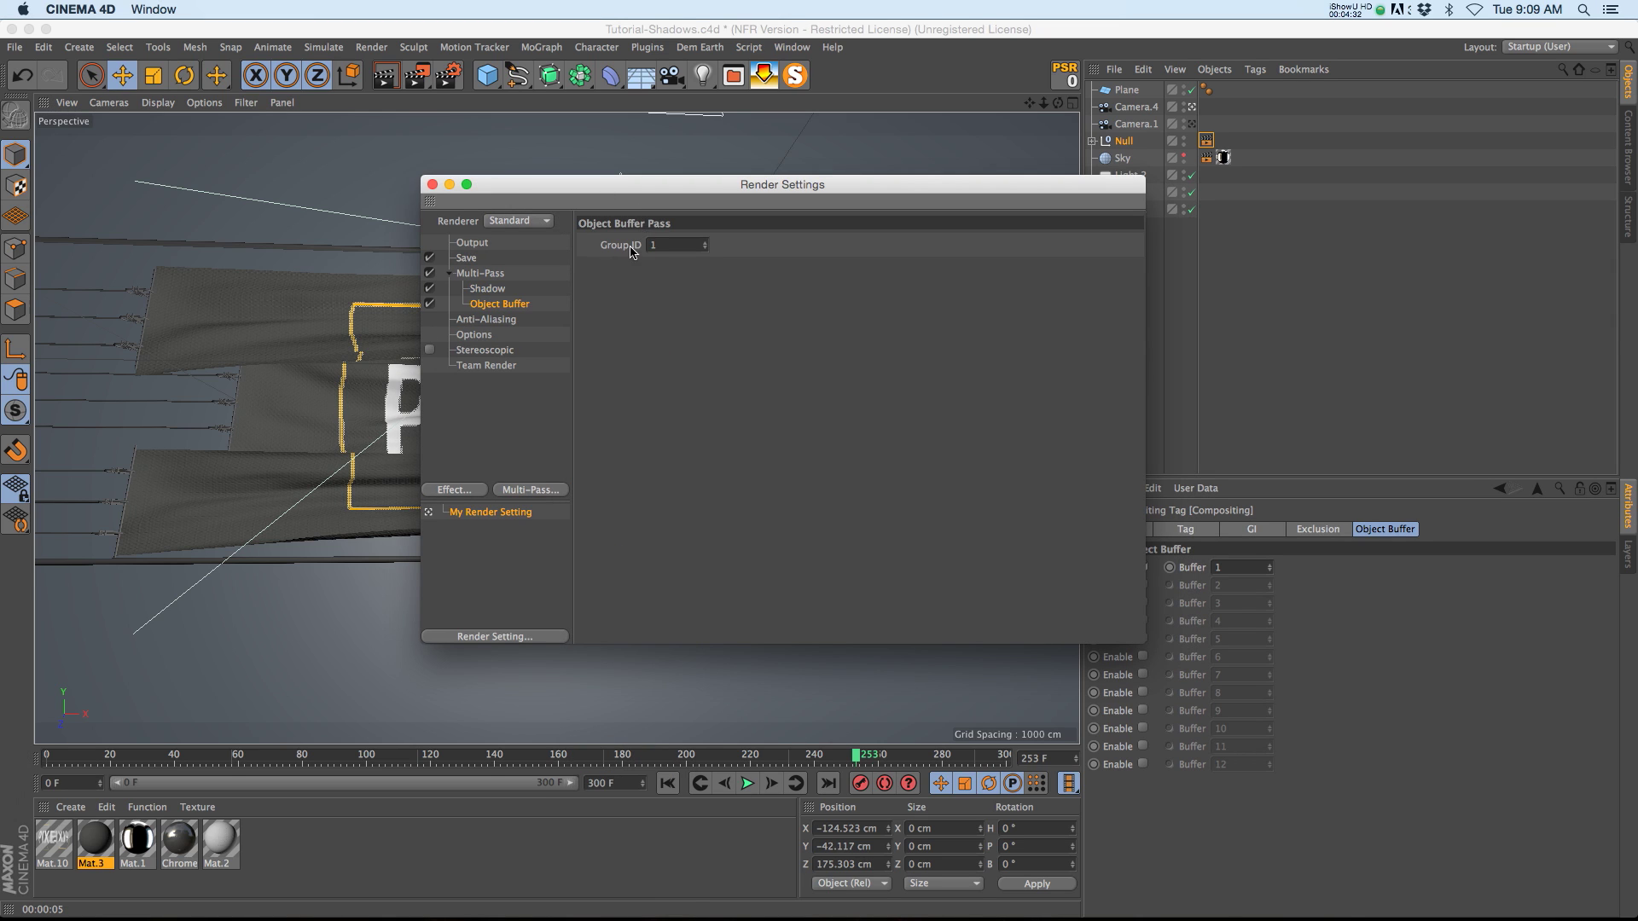
{"action": "left_click_drag", "start_coordinate": [731, 189], "coordinate": [571, 127]}
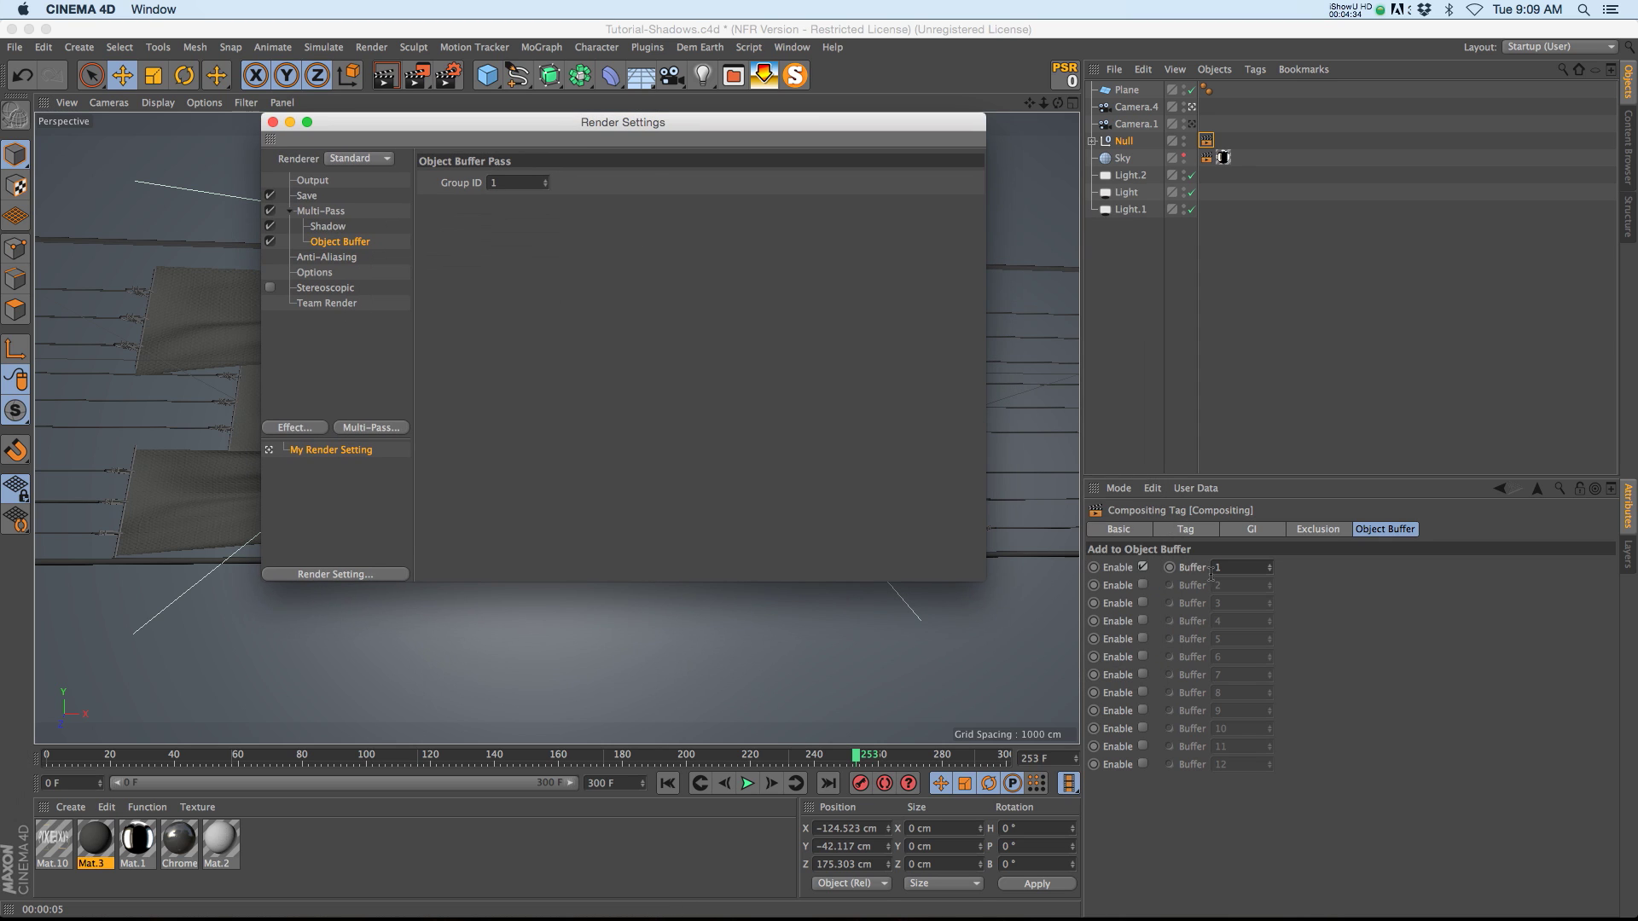
{"action": "left_click", "coordinate": [272, 122]}
{"action": "left_click", "coordinate": [416, 75]}
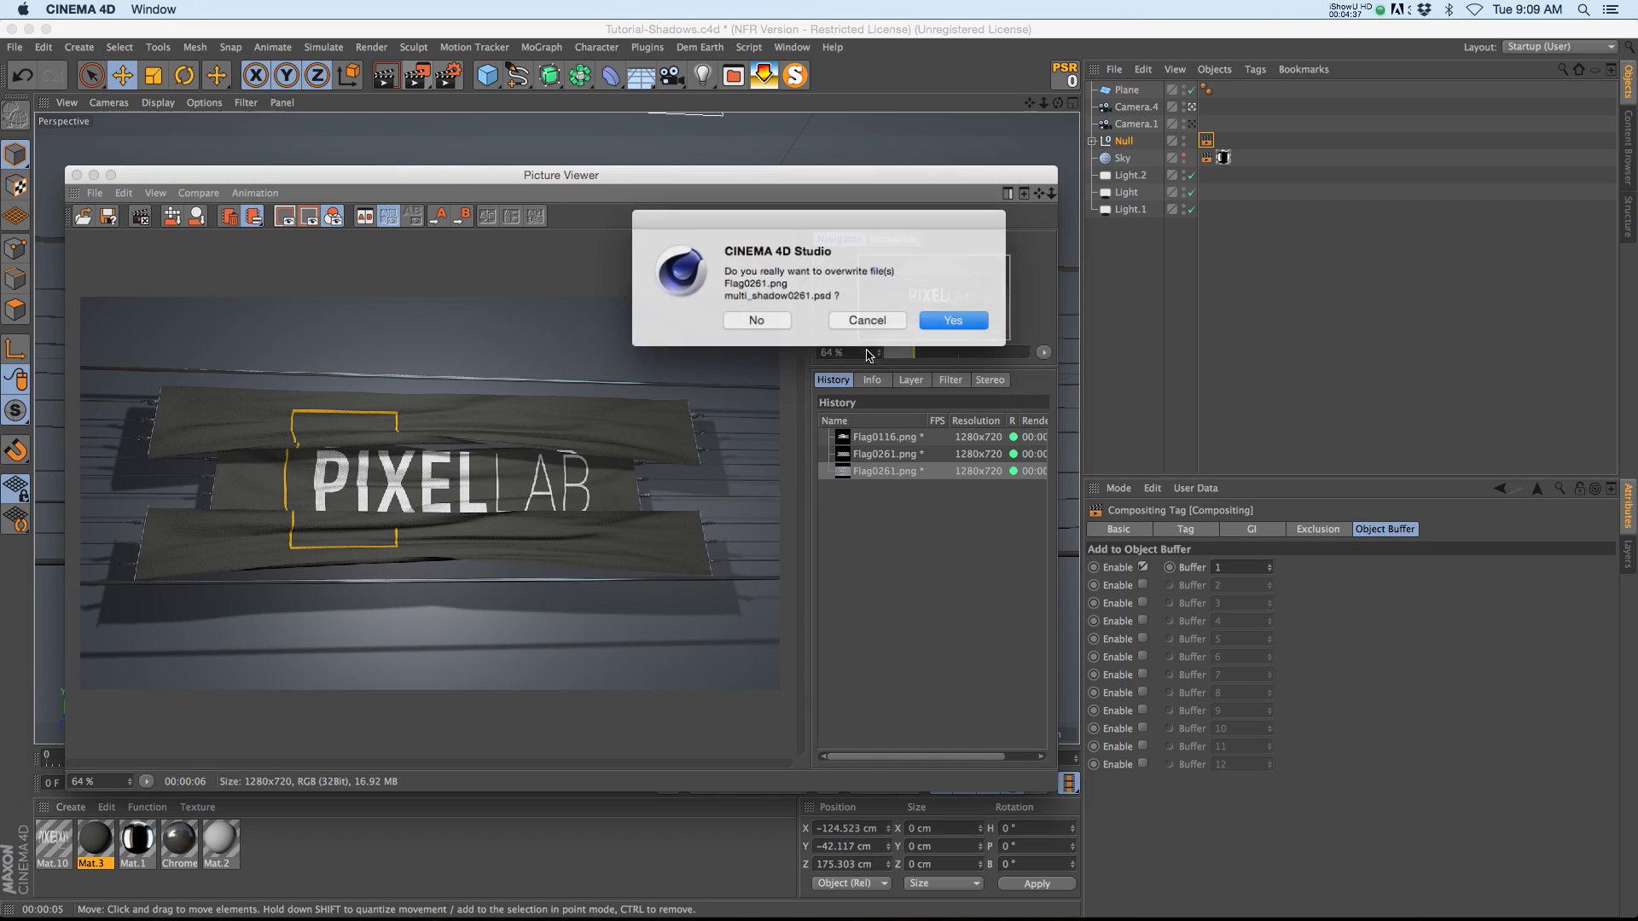
{"action": "key", "text": "Return"}
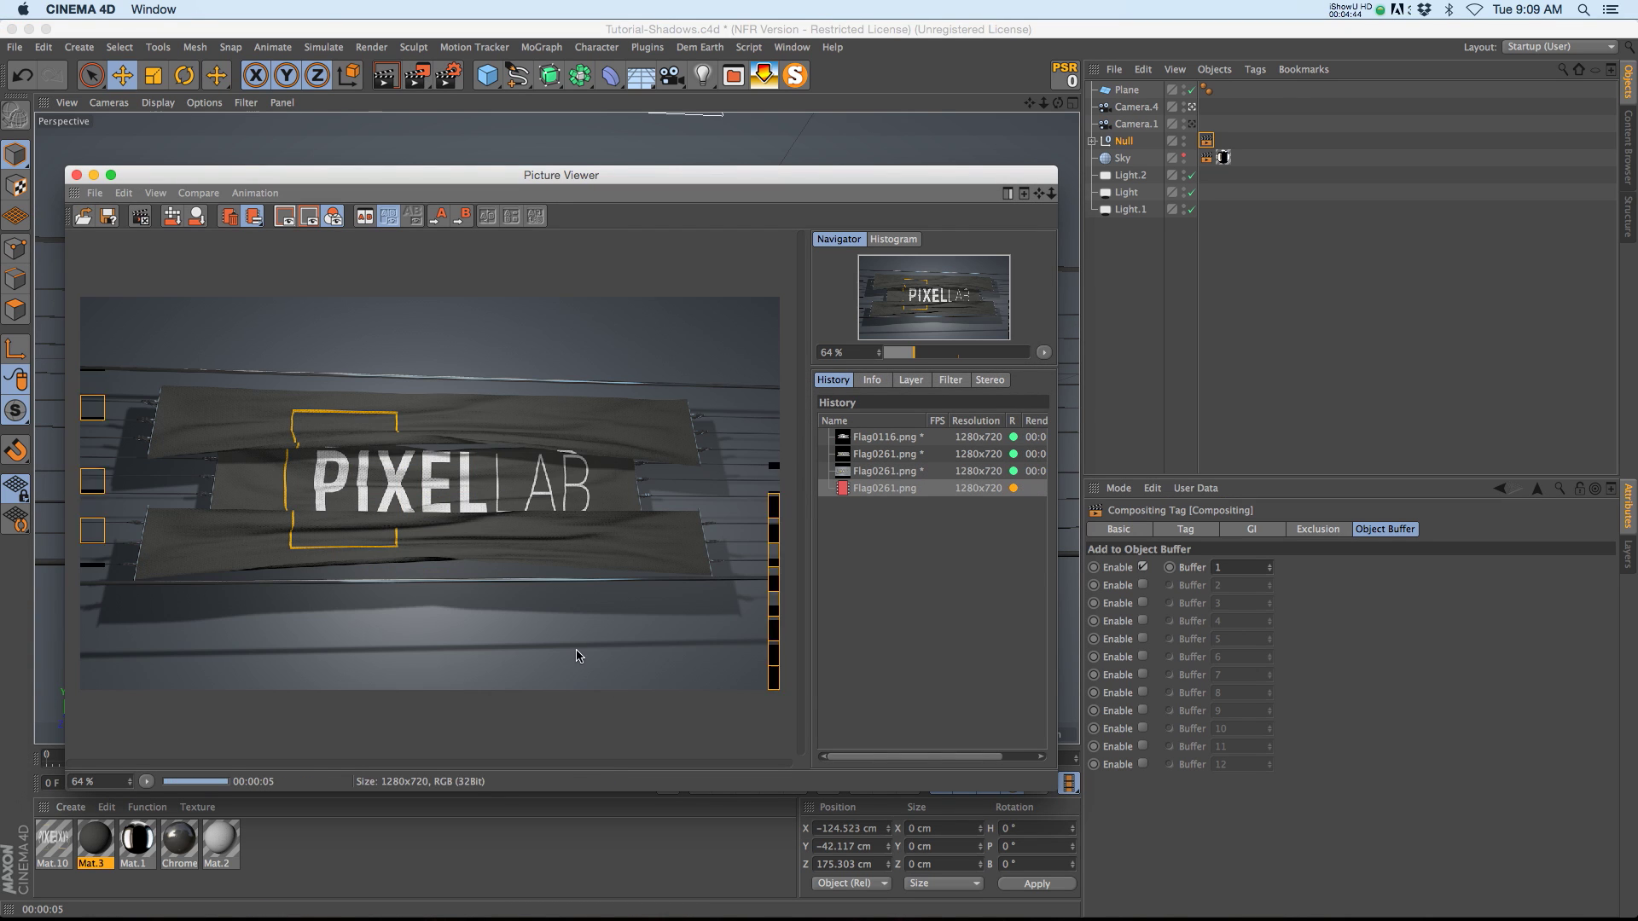
- Switch to After Effects, preview multi_object_1_0261.psd from the Render folder and import it as footage
{"action": "left_click", "coordinate": [478, 909]}
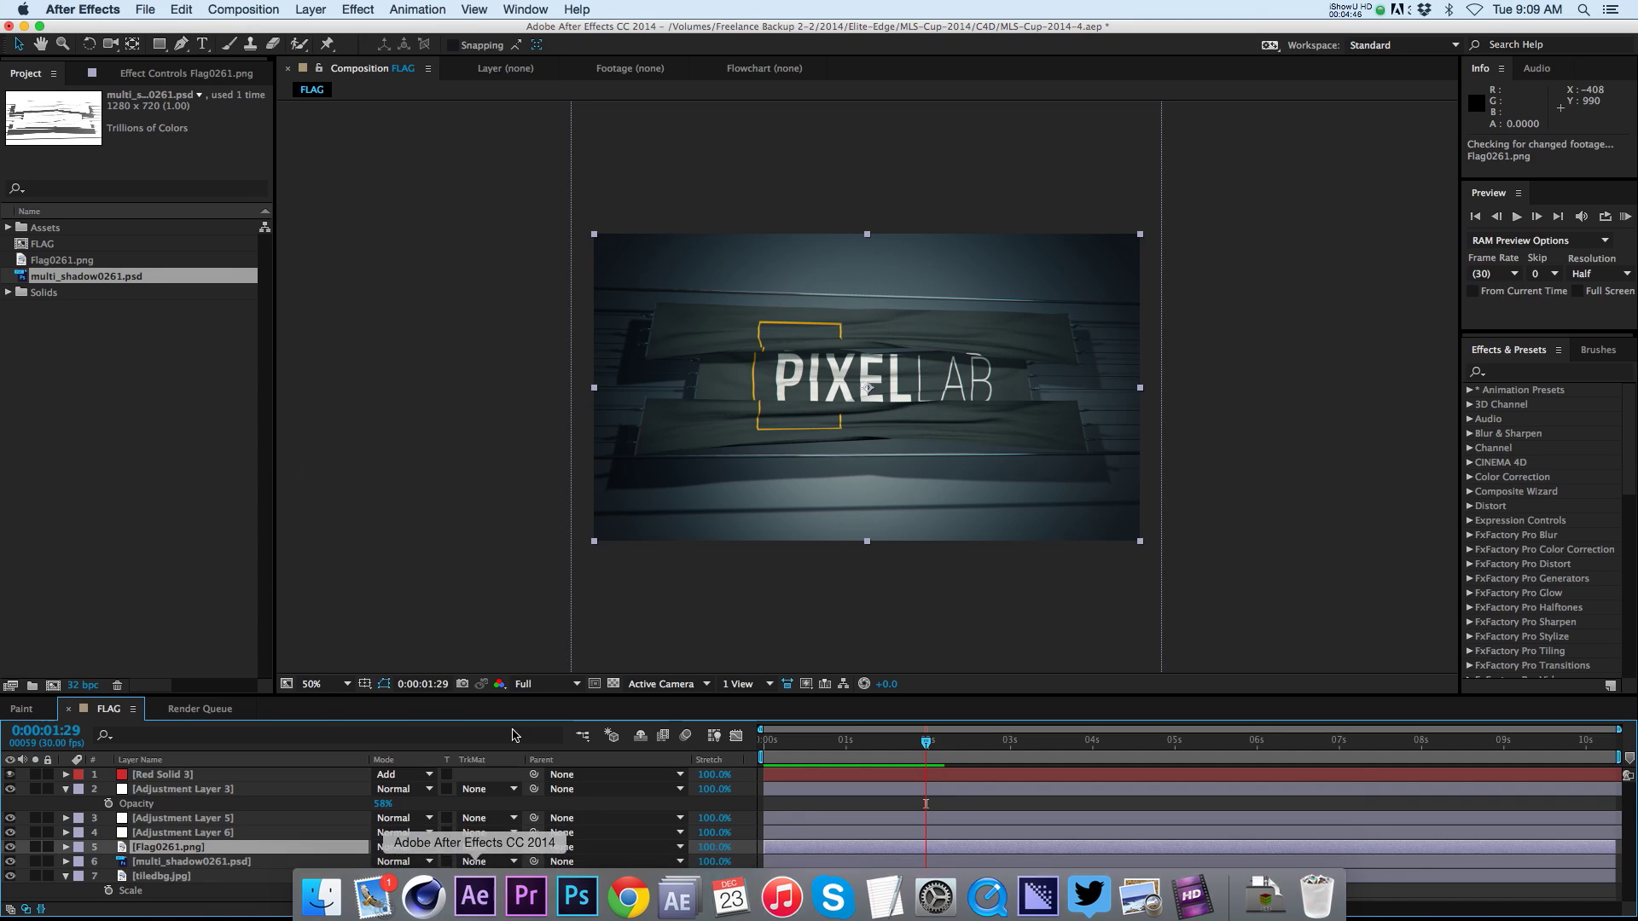
{"action": "right_click", "coordinate": [56, 361]}
{"action": "mouse_move", "coordinate": [130, 437]}
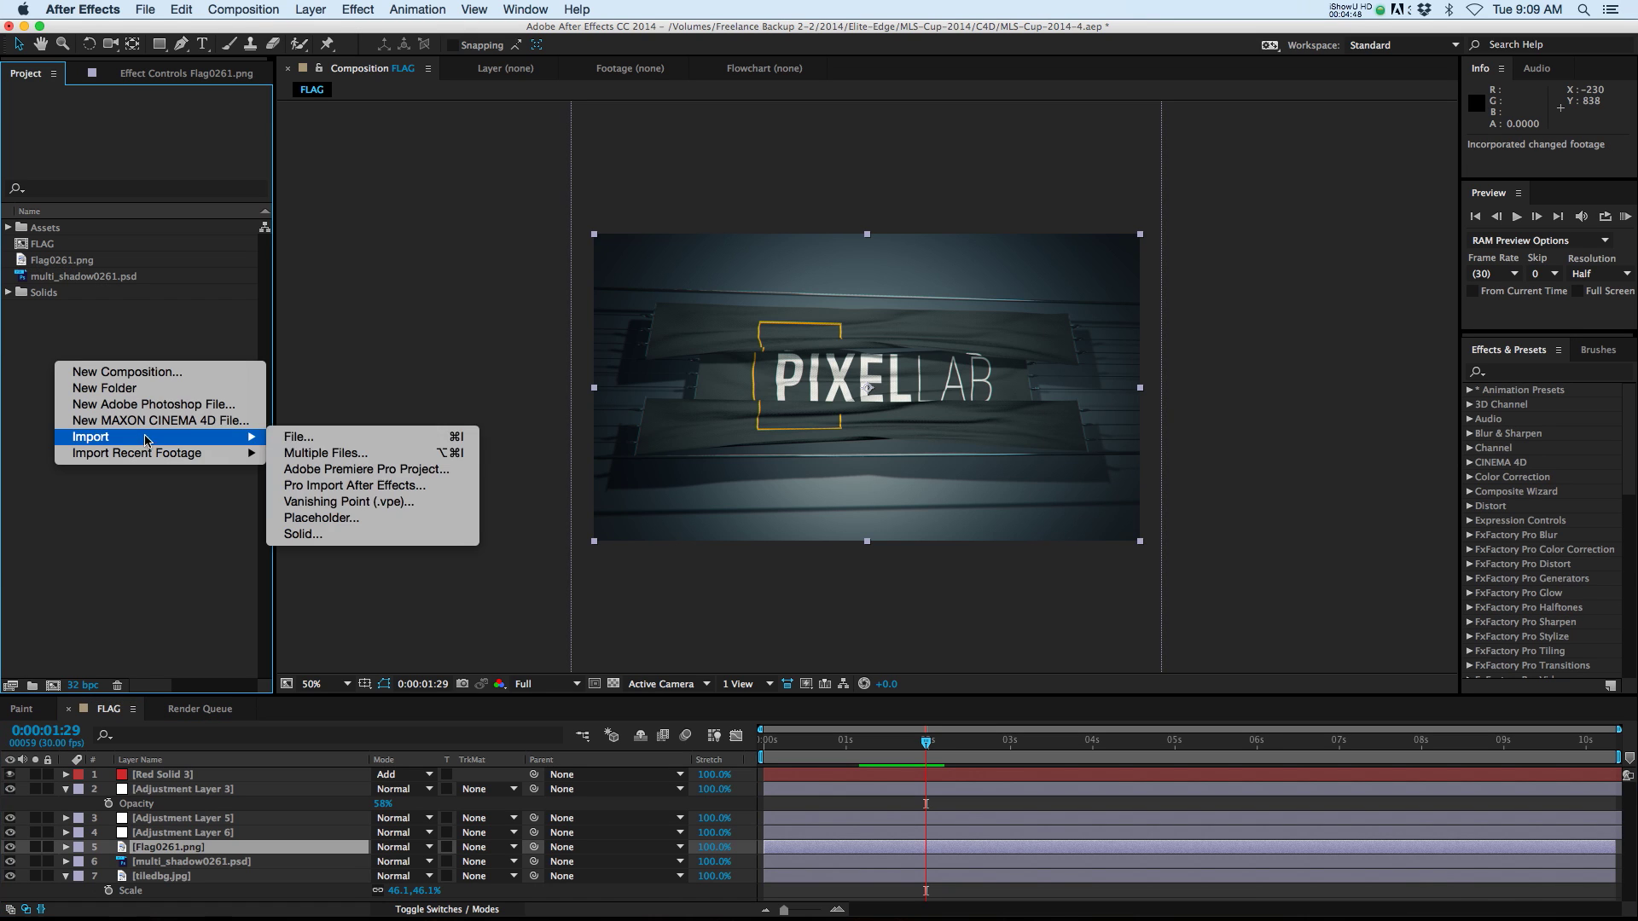
{"action": "left_click", "coordinate": [294, 439]}
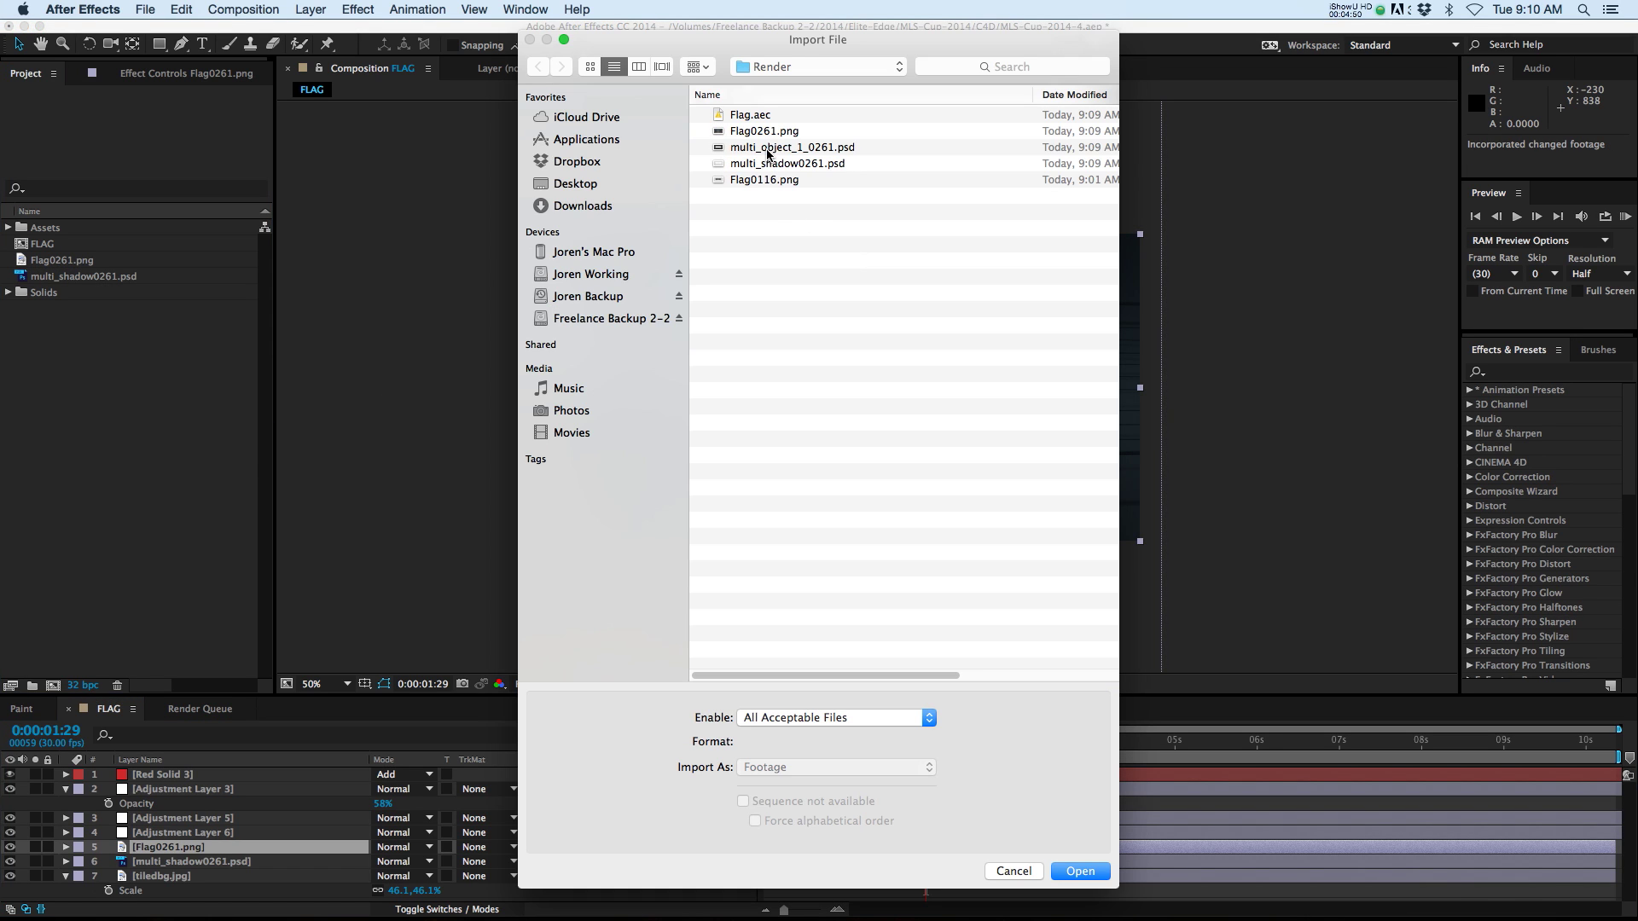
{"action": "left_click", "coordinate": [767, 147]}
{"action": "key", "text": "space"}
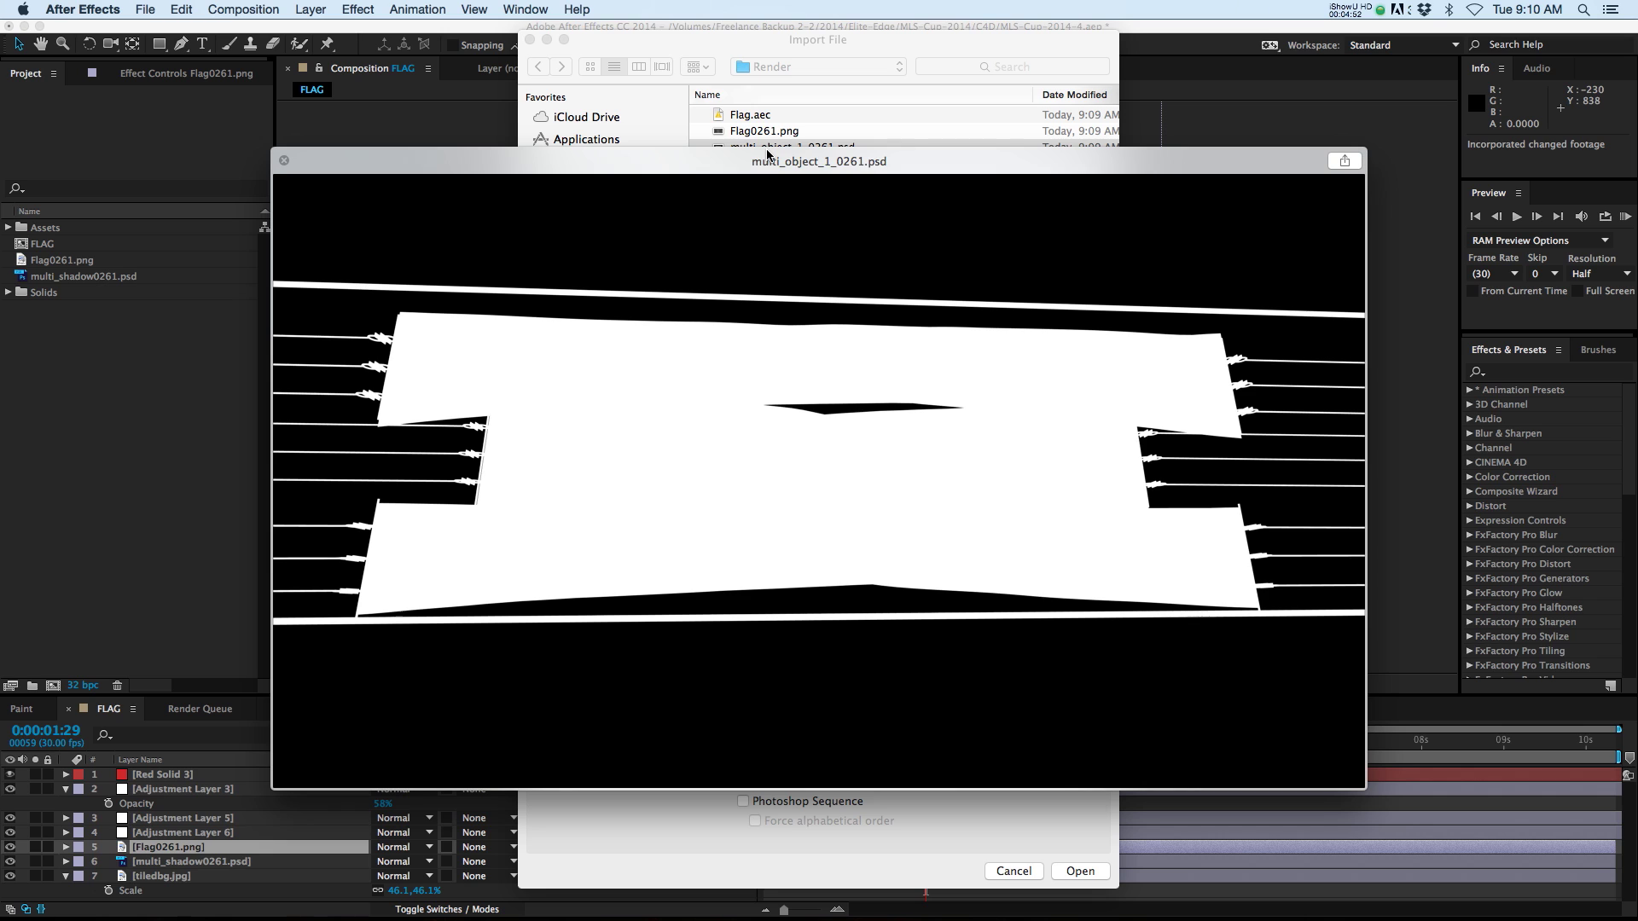
{"action": "key", "text": "space"}
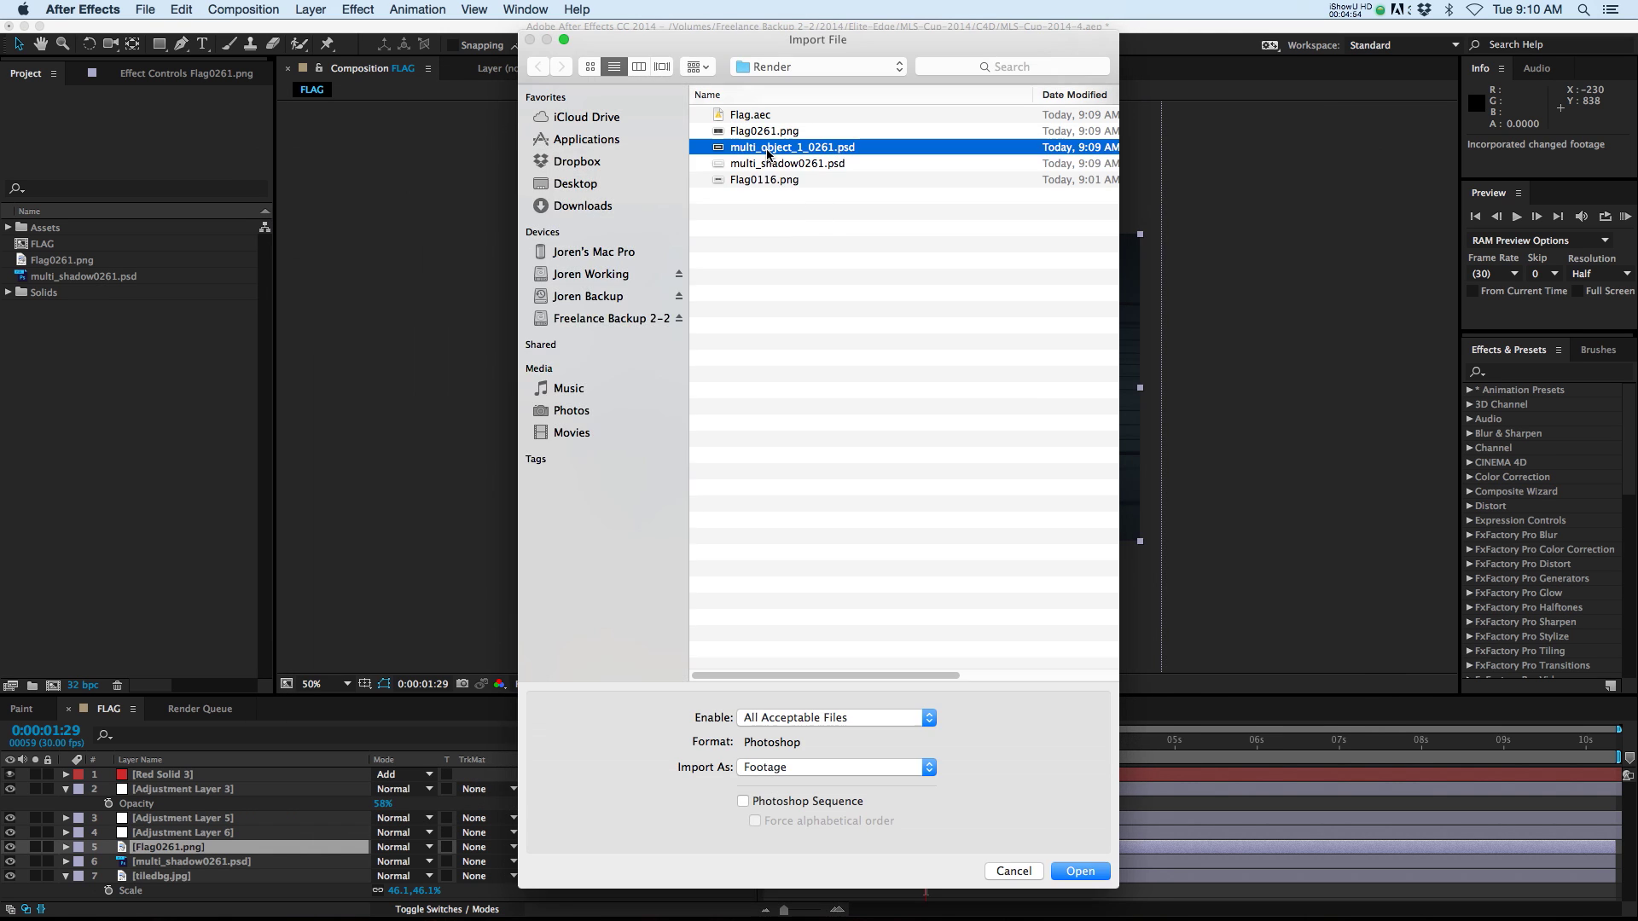
{"action": "key", "text": "Return"}
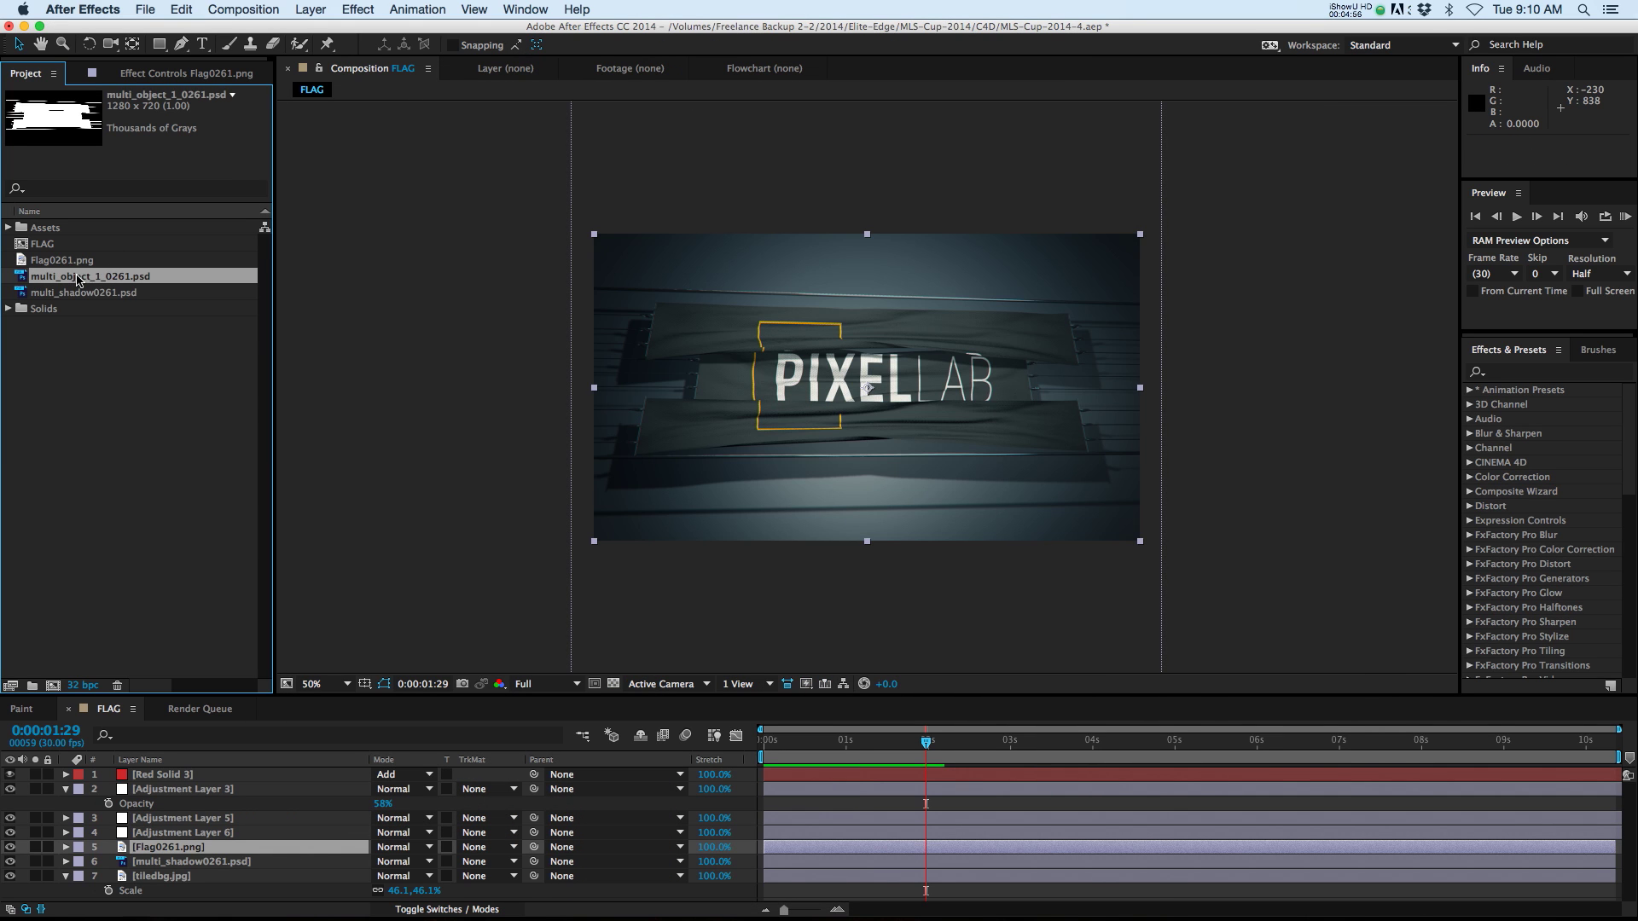
- Place multi_object_1_0261.psd directly above the Flag0261.png layer and use it as that layer's luma matte
{"action": "left_click_drag", "start_coordinate": [77, 280], "coordinate": [213, 852]}
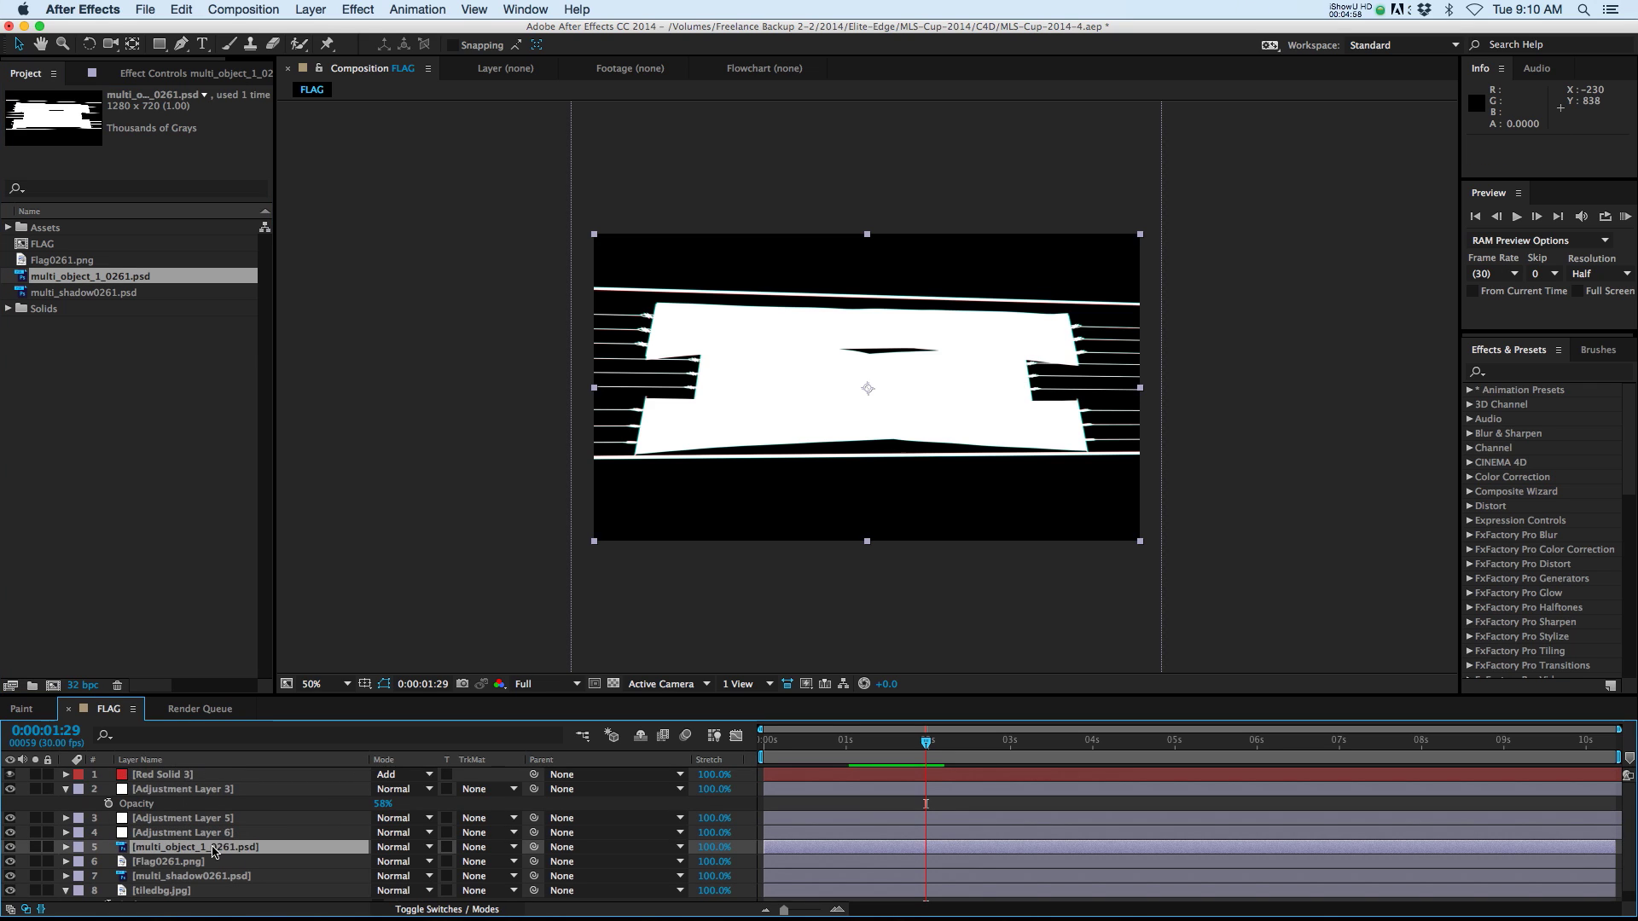
{"action": "left_click", "coordinate": [170, 850]}
{"action": "left_click", "coordinate": [486, 851]}
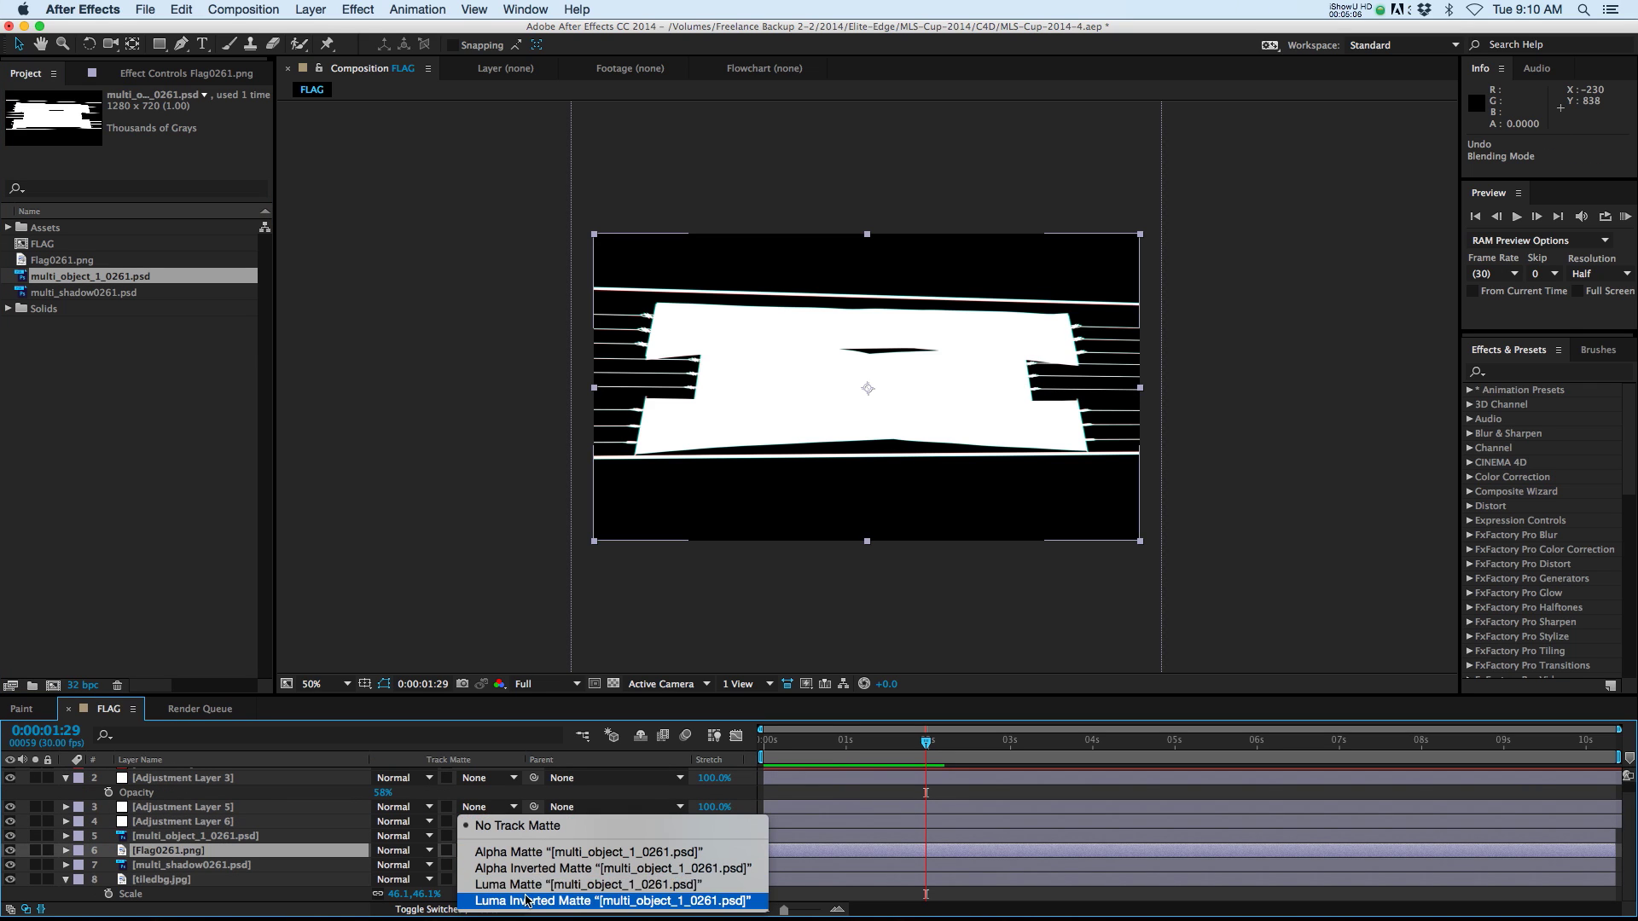
{"action": "left_click", "coordinate": [525, 891]}
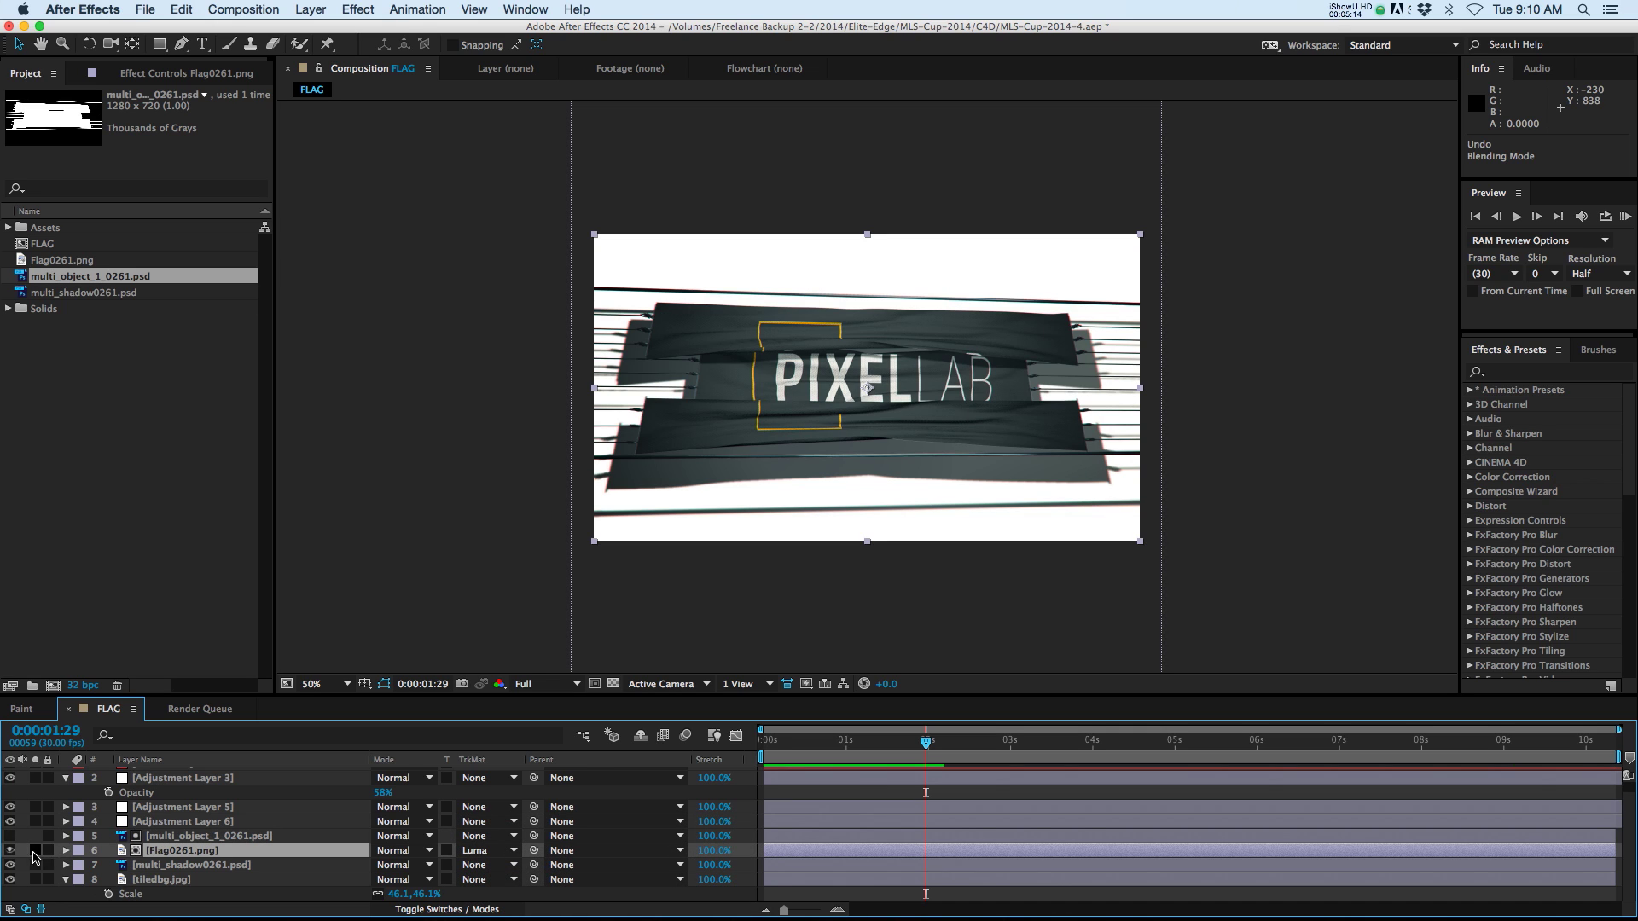
- Set the multi_shadow0261.psd layer's blending mode to Multiply
{"action": "left_click", "coordinate": [191, 865]}
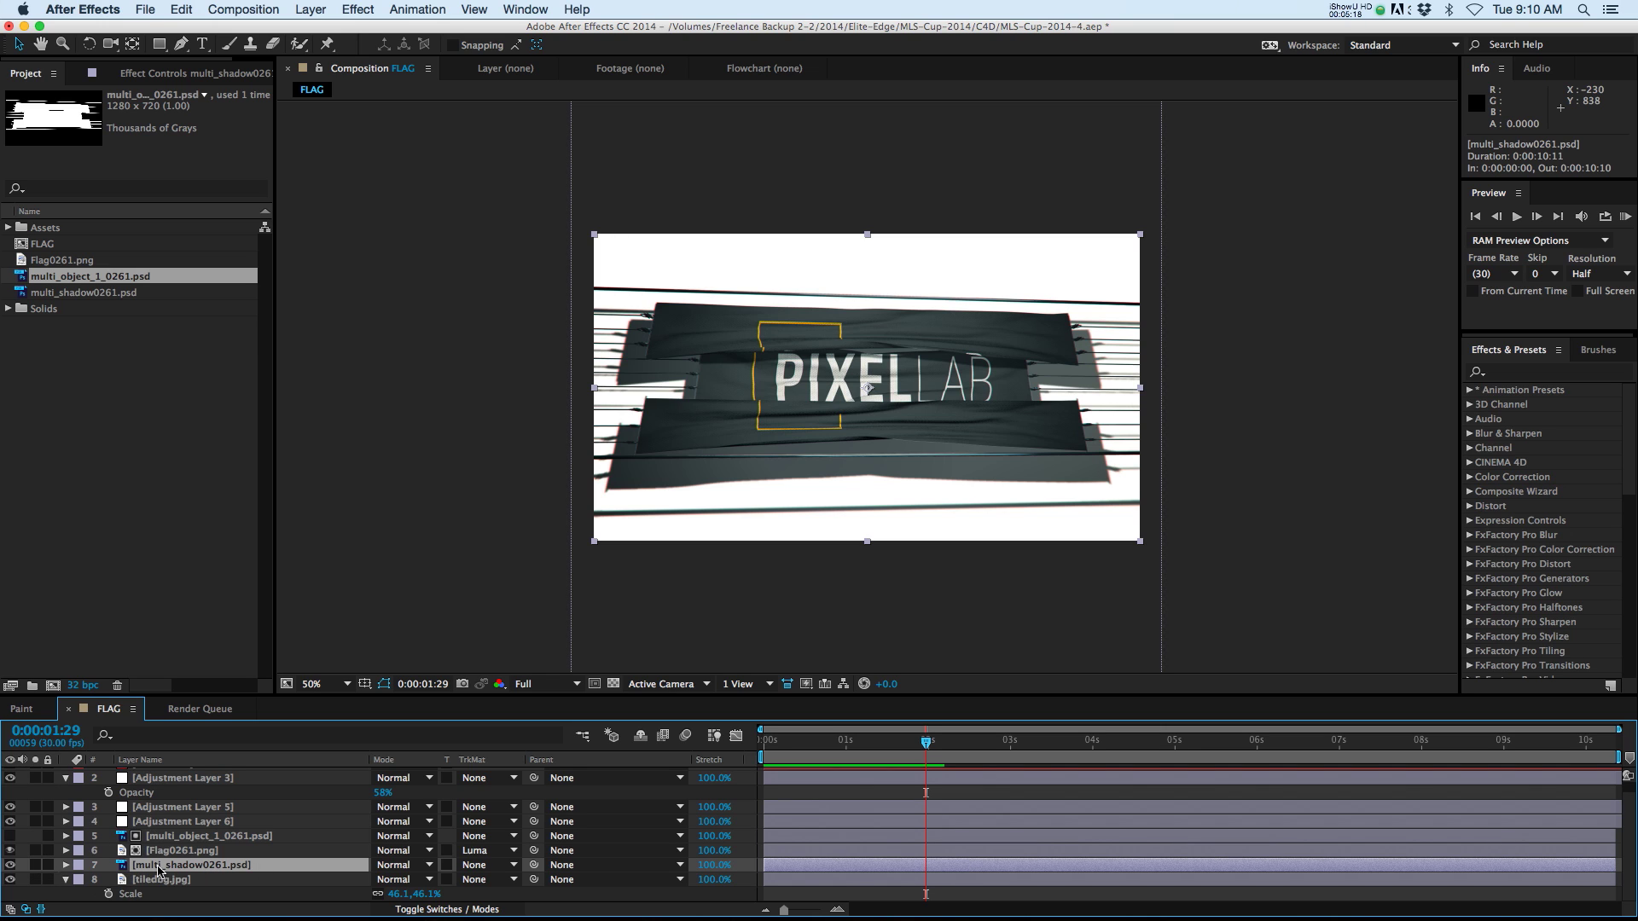
{"action": "left_click", "coordinate": [408, 866]}
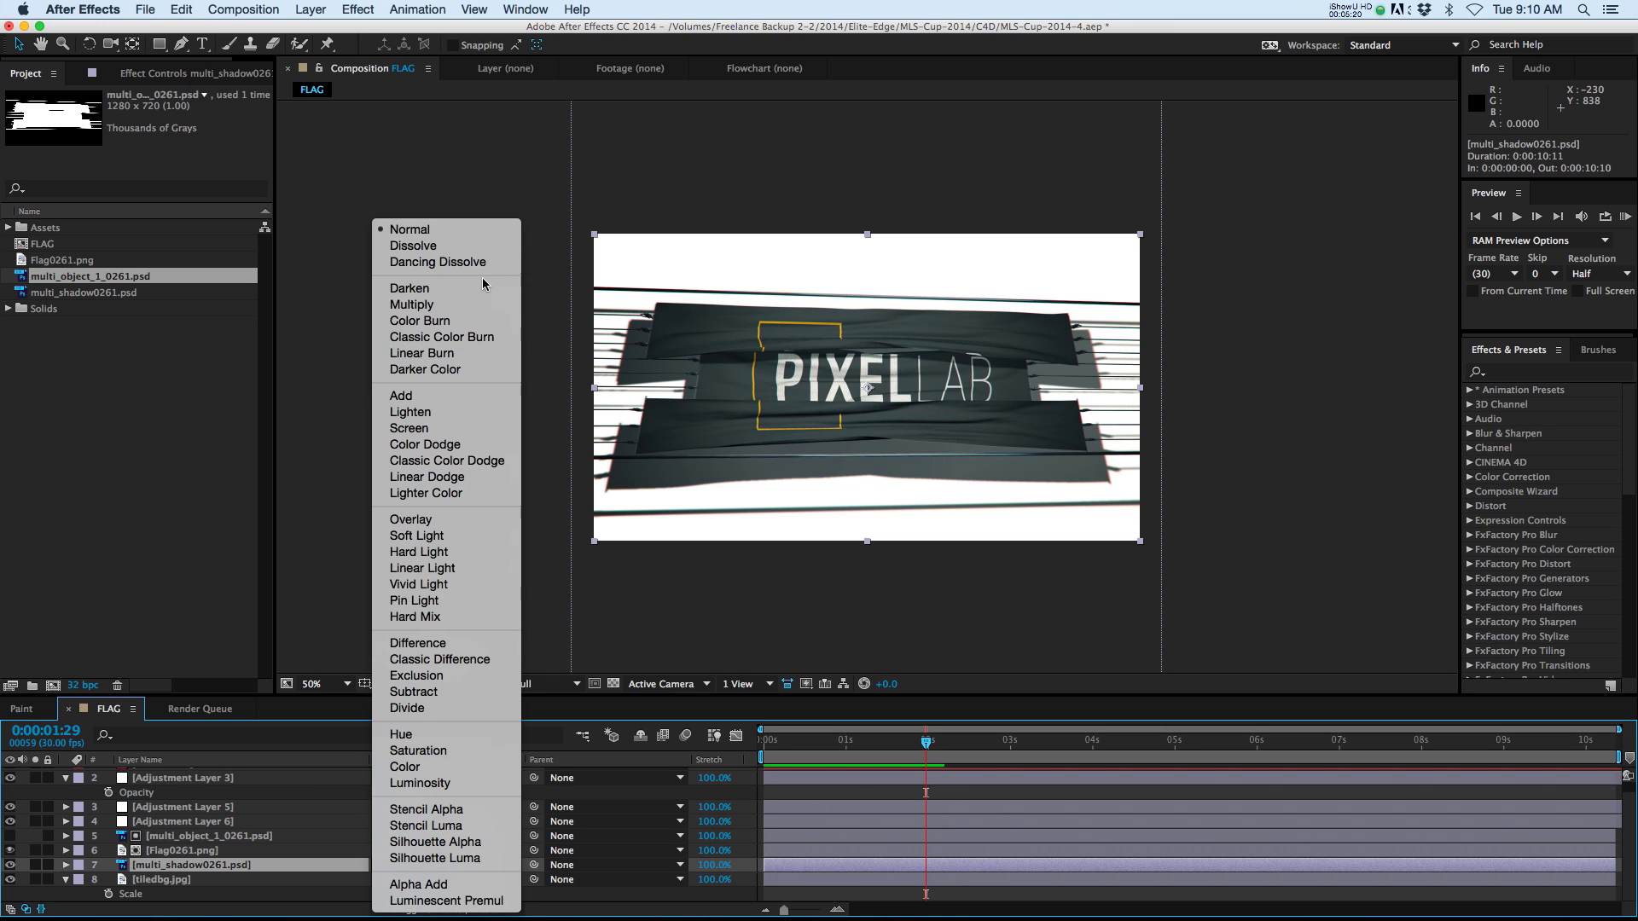
{"action": "left_click", "coordinate": [471, 308]}
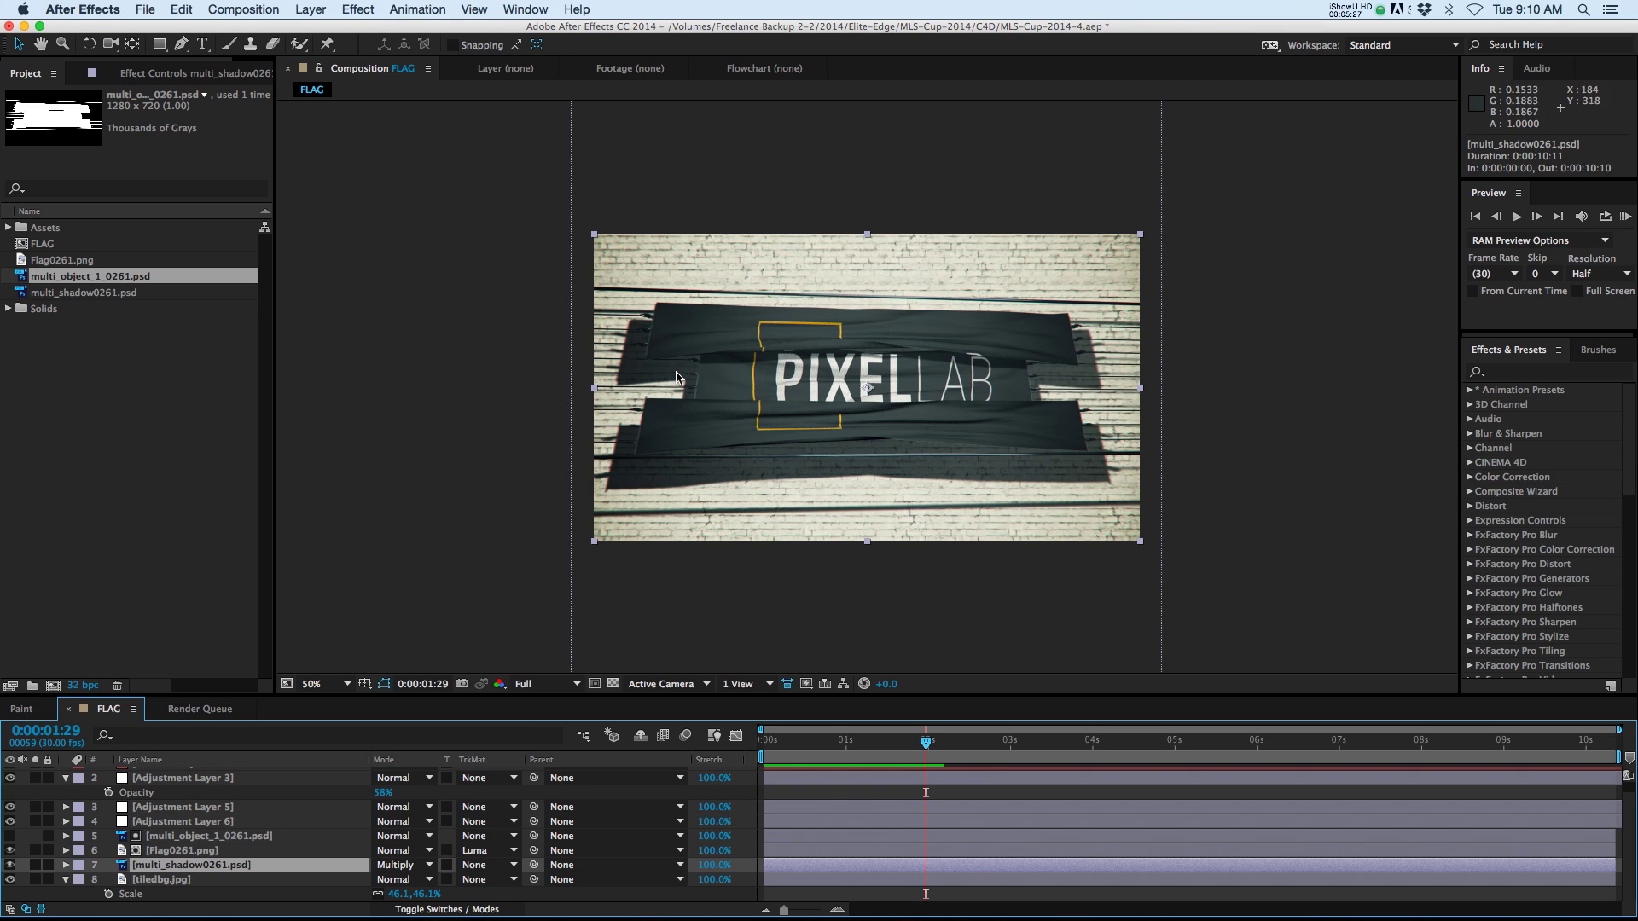
{"action": "left_click", "coordinate": [772, 792]}
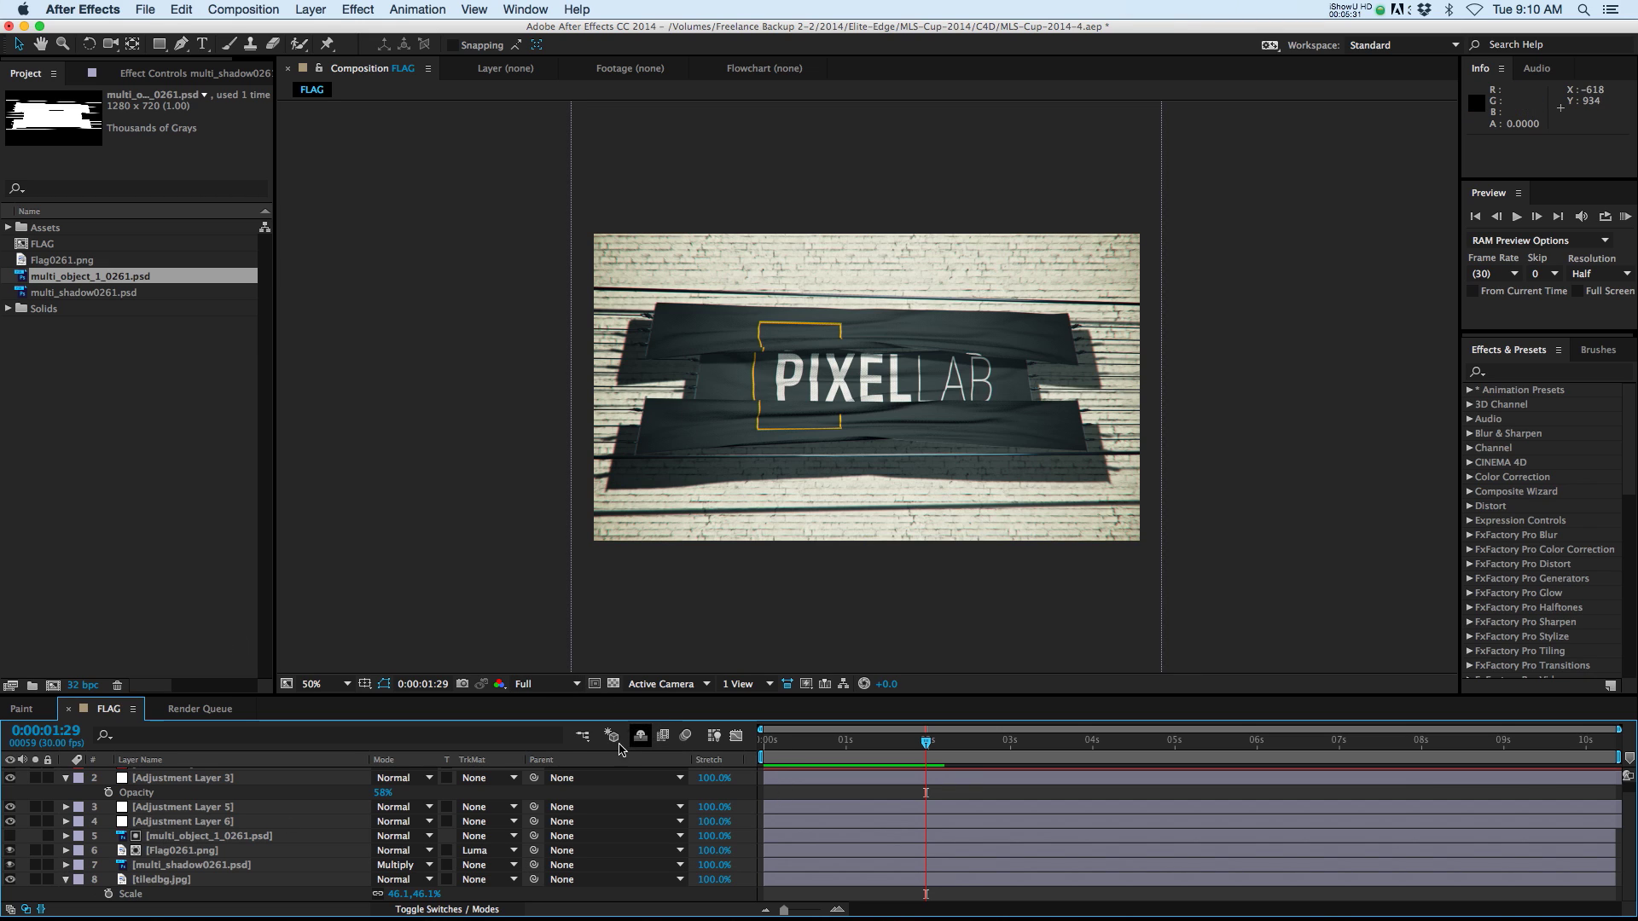
- Lower the multi_shadow0261.psd layer's opacity to 69%
{"action": "left_click", "coordinate": [237, 867]}
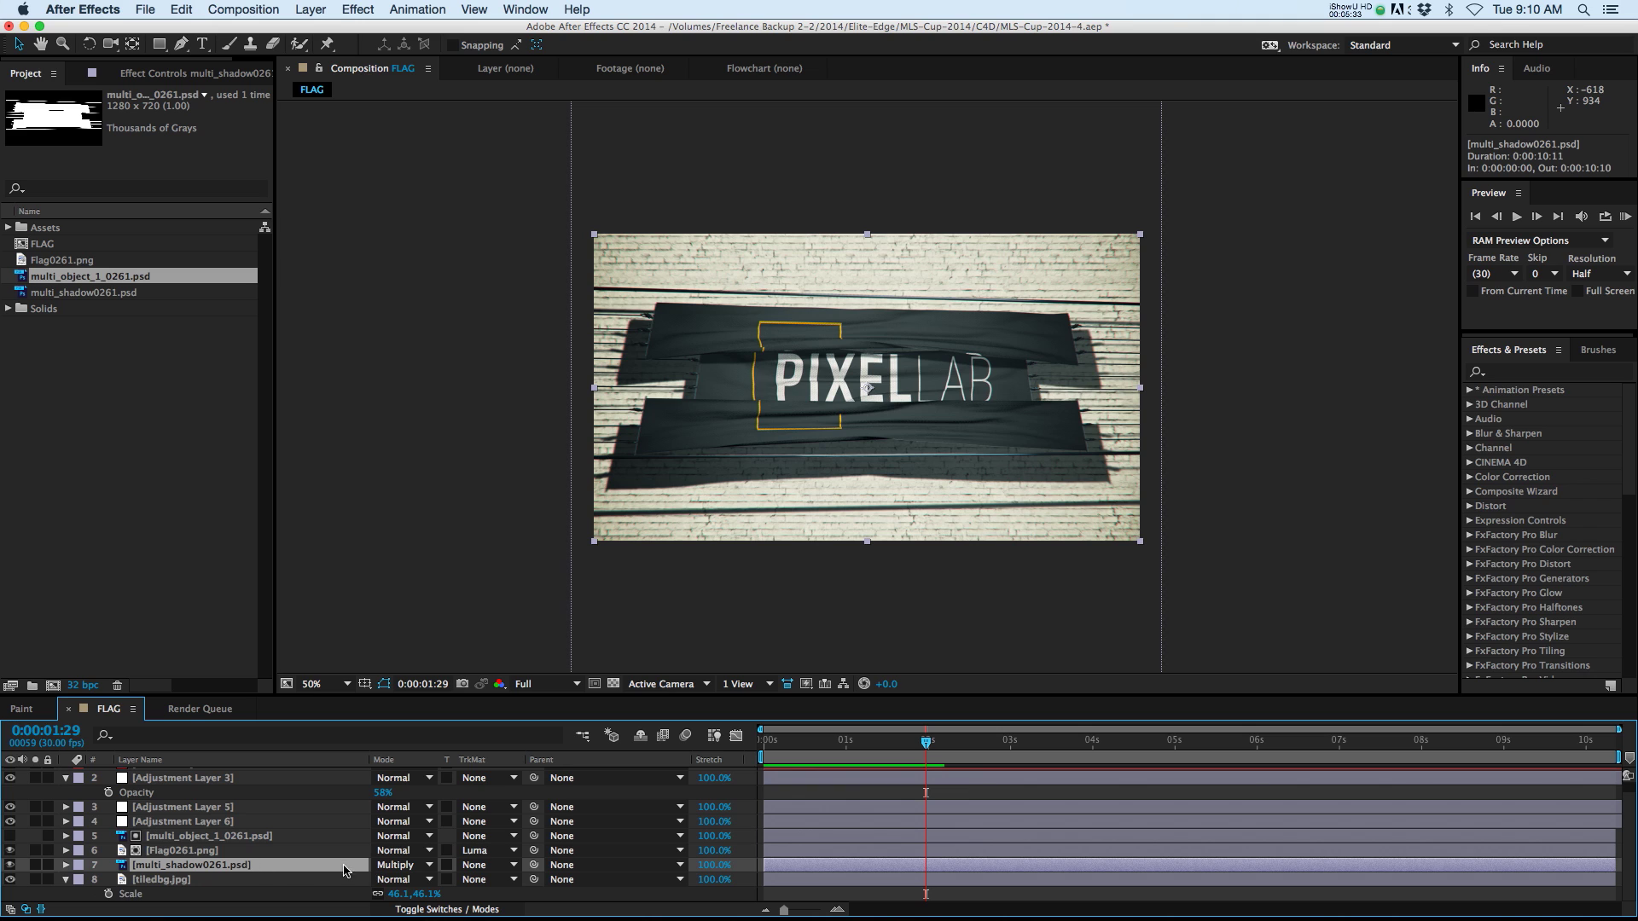
{"action": "key", "text": "t"}
{"action": "mouse_move", "coordinate": [383, 880]}
{"action": "left_mouse_down"}
{"action": "mouse_move", "coordinate": [329, 877]}
{"action": "mouse_move", "coordinate": [351, 877]}
{"action": "left_mouse_up"}
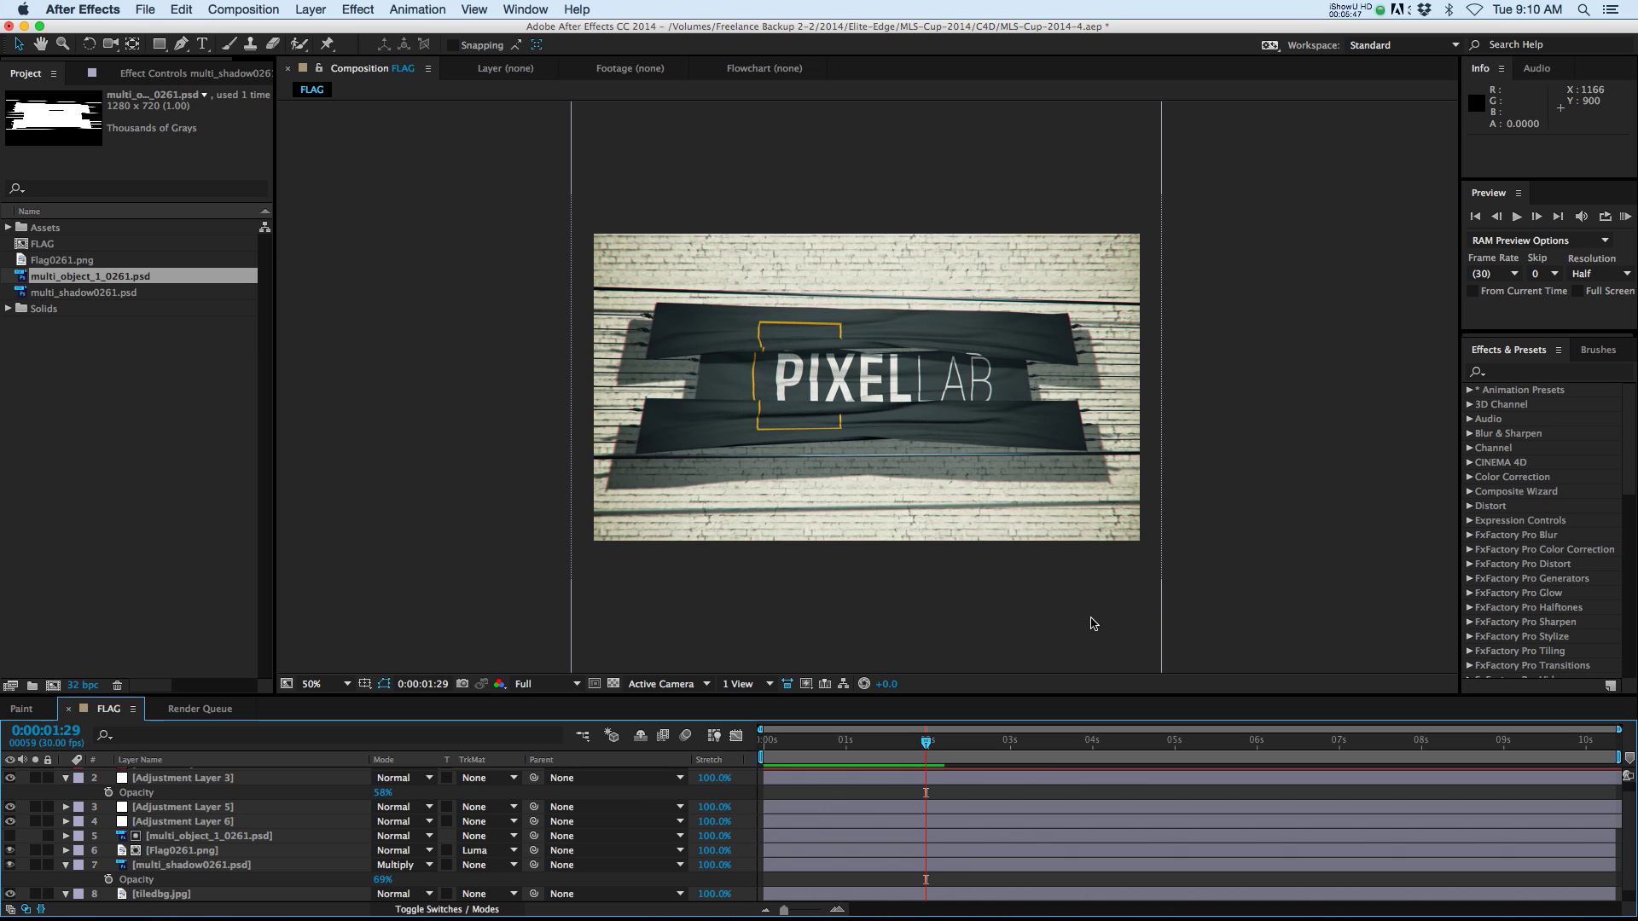
- Solo the Flag0261.png layer and the multi_shadow0261.psd layer in turn to examine each one on its own
{"action": "left_click", "coordinate": [184, 836]}
{"action": "left_click", "coordinate": [35, 850]}
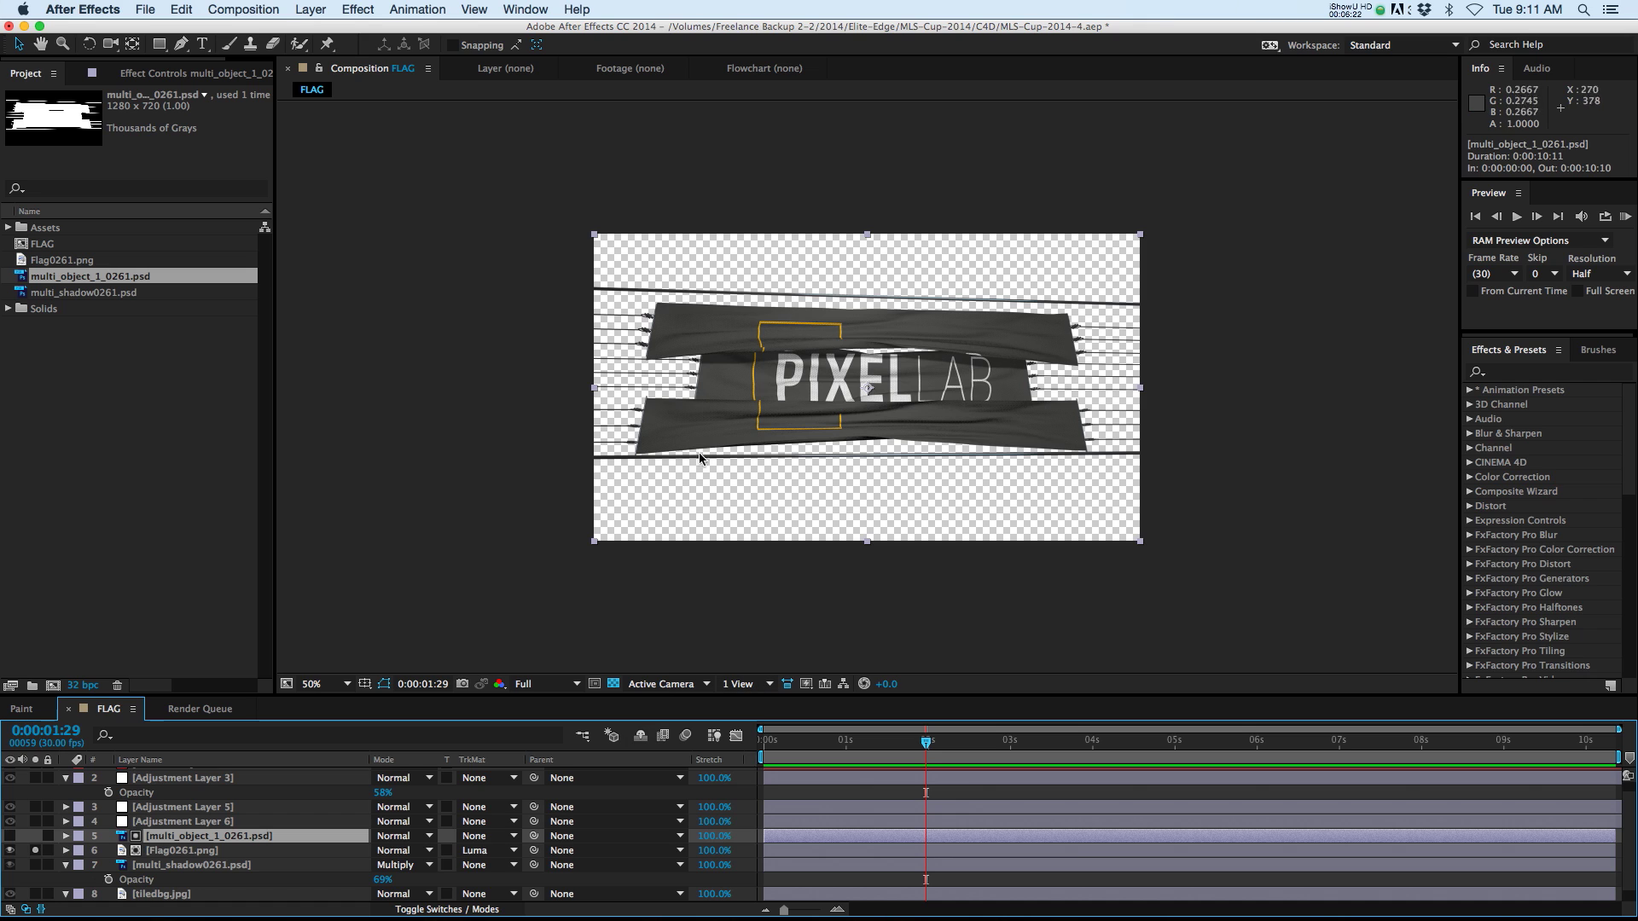
{"action": "left_click", "coordinate": [35, 850]}
{"action": "left_click", "coordinate": [182, 865]}
{"action": "left_click", "coordinate": [34, 866]}
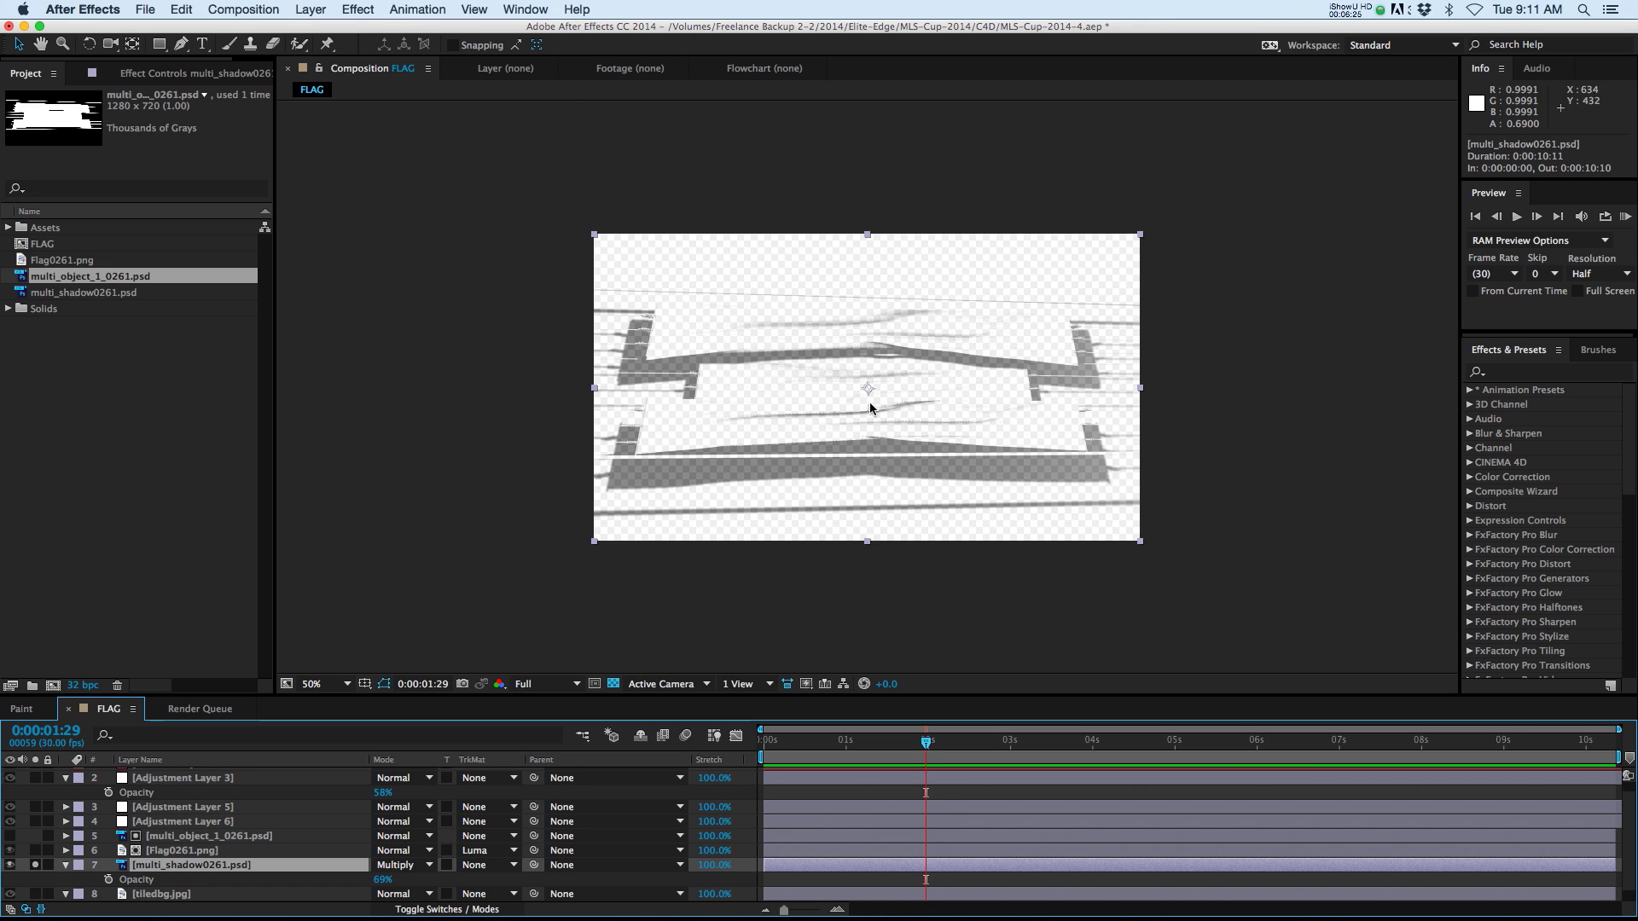
{"action": "left_click", "coordinate": [35, 866]}
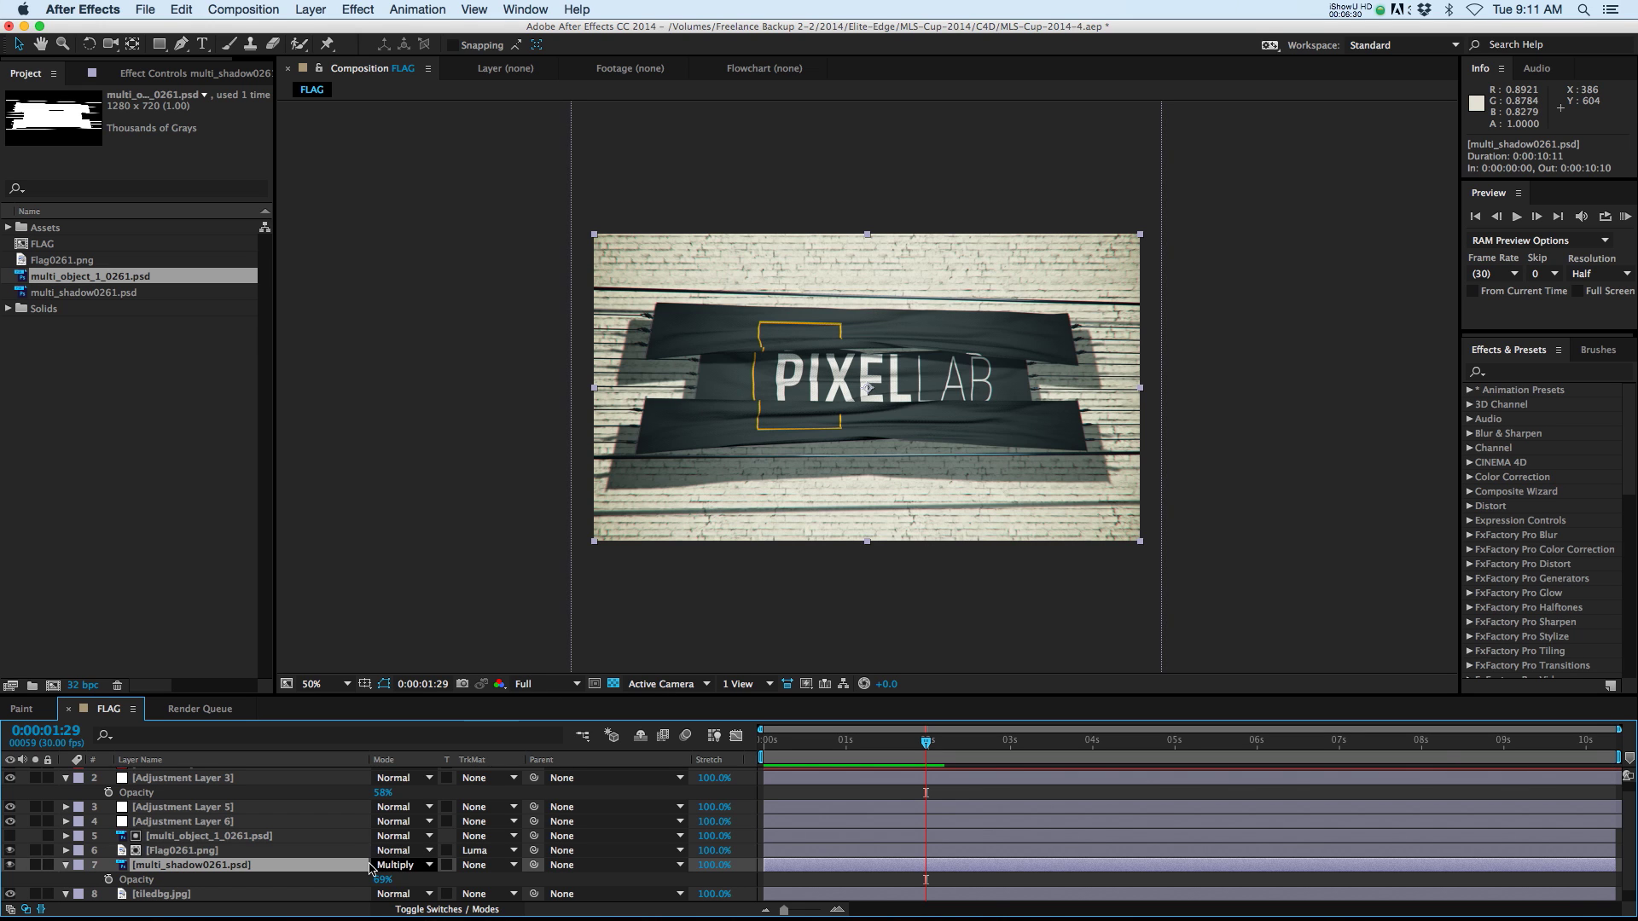
{"action": "left_click", "coordinate": [389, 520]}
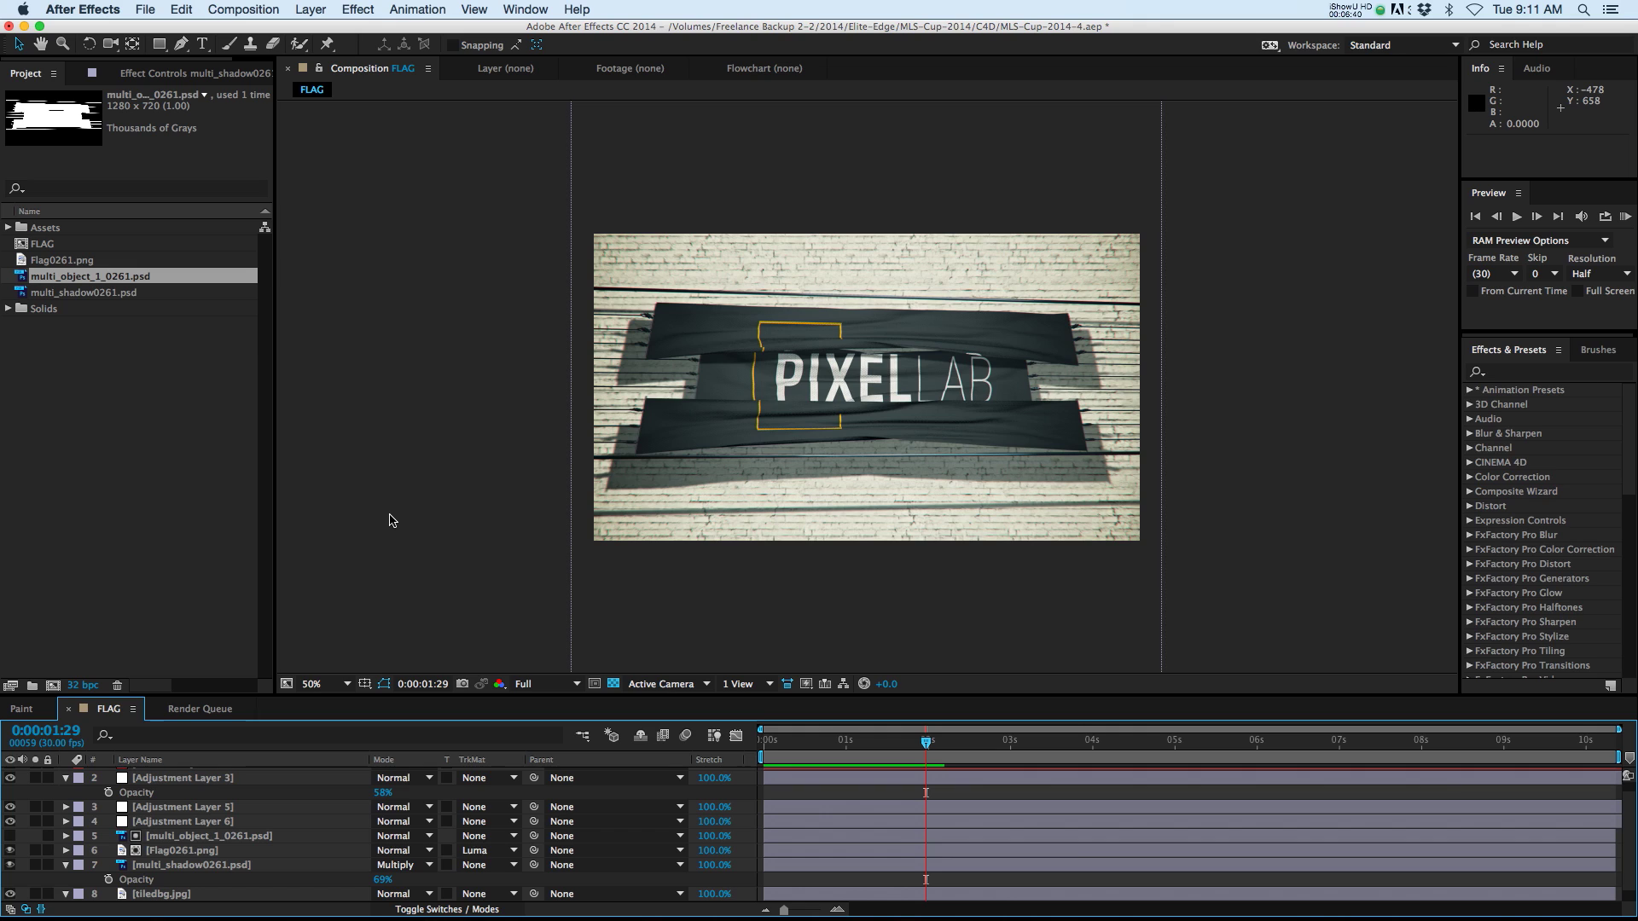